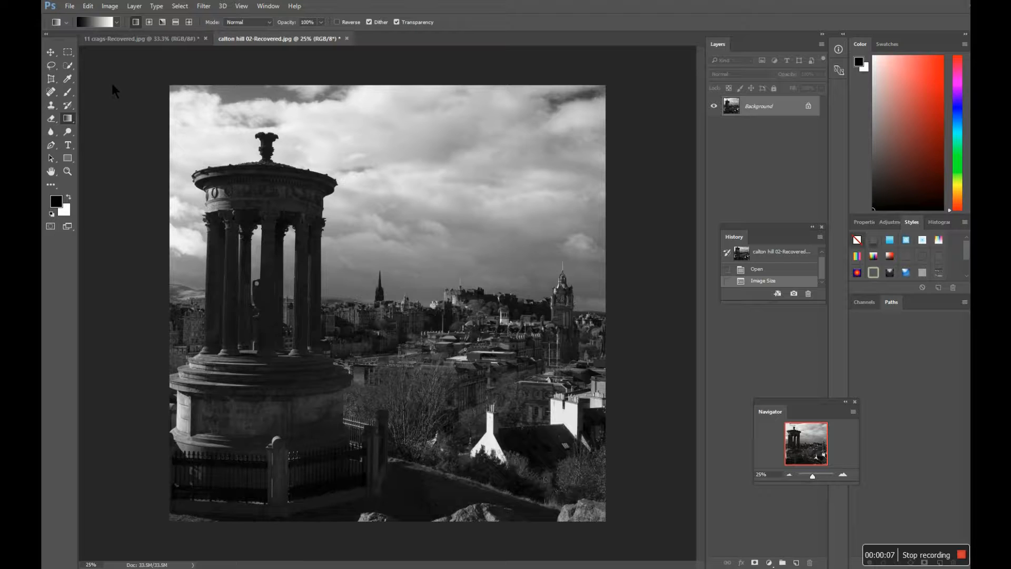
Activate the Move tool and view the crags and Calton Hill images in turn, finishing on Calton Hill
{"action": "left_click", "coordinate": [50, 53]}
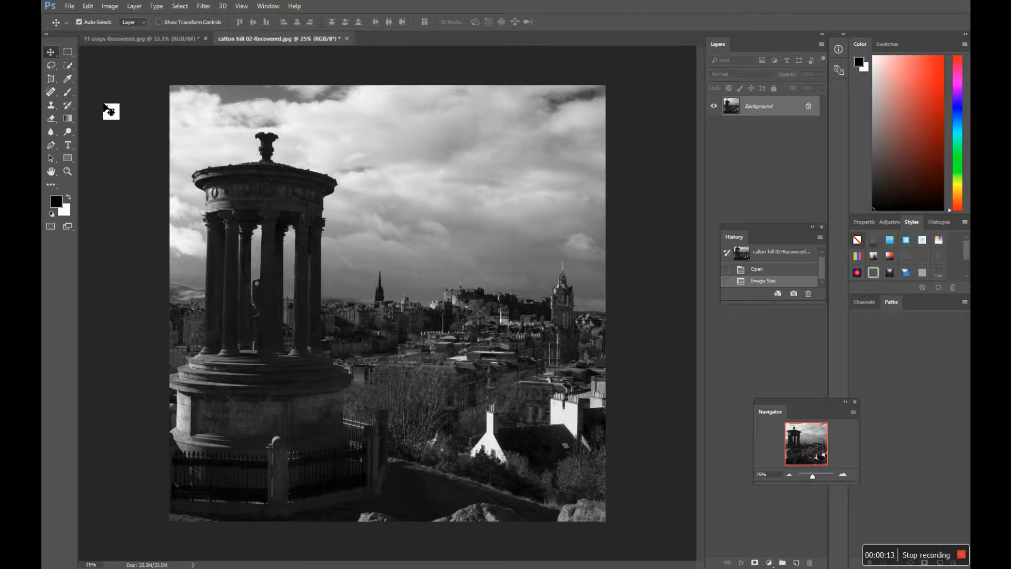
{"action": "left_click", "coordinate": [145, 42]}
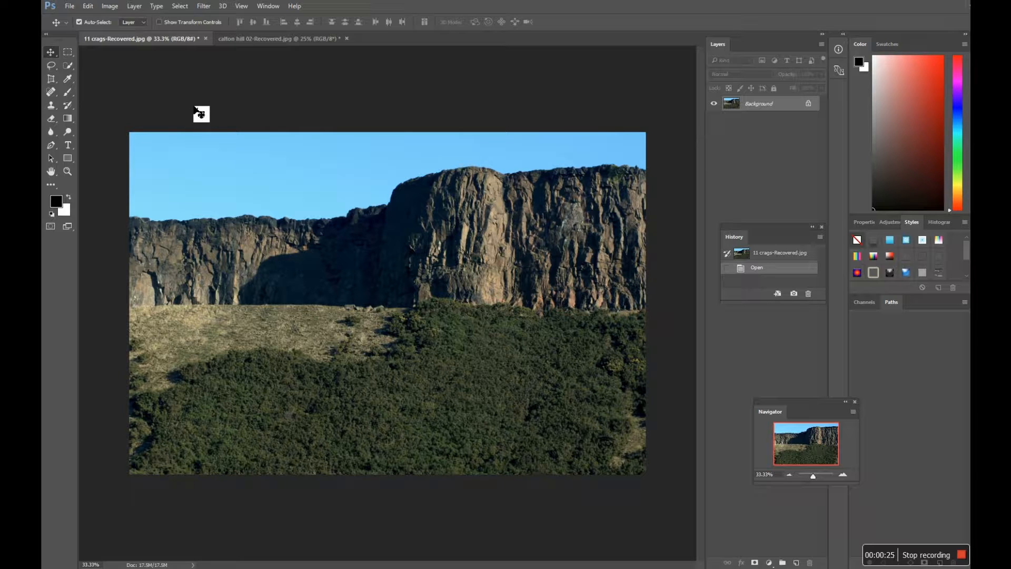
{"action": "left_click", "coordinate": [239, 37]}
{"action": "left_click", "coordinate": [184, 39]}
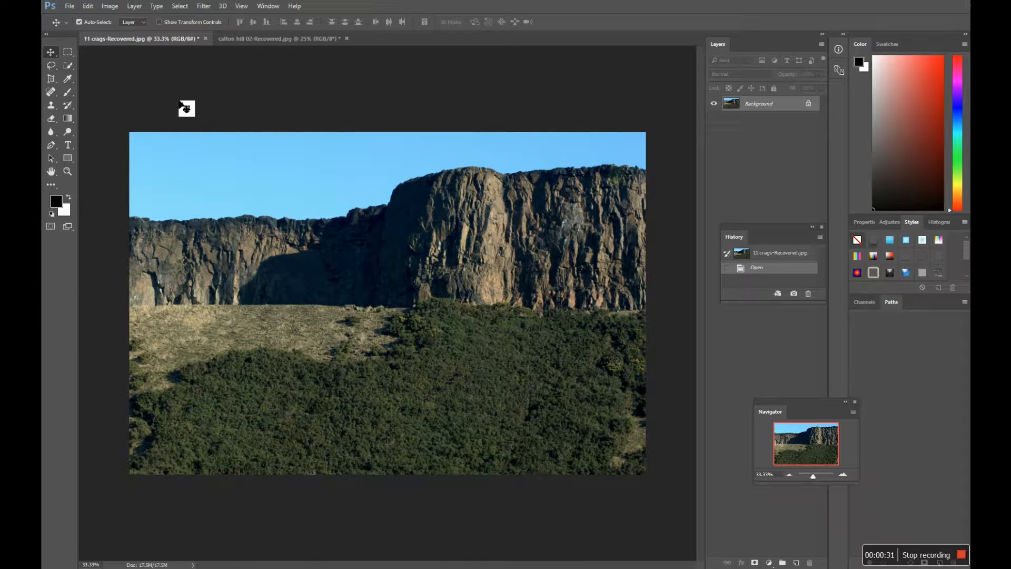
{"action": "left_click", "coordinate": [253, 41]}
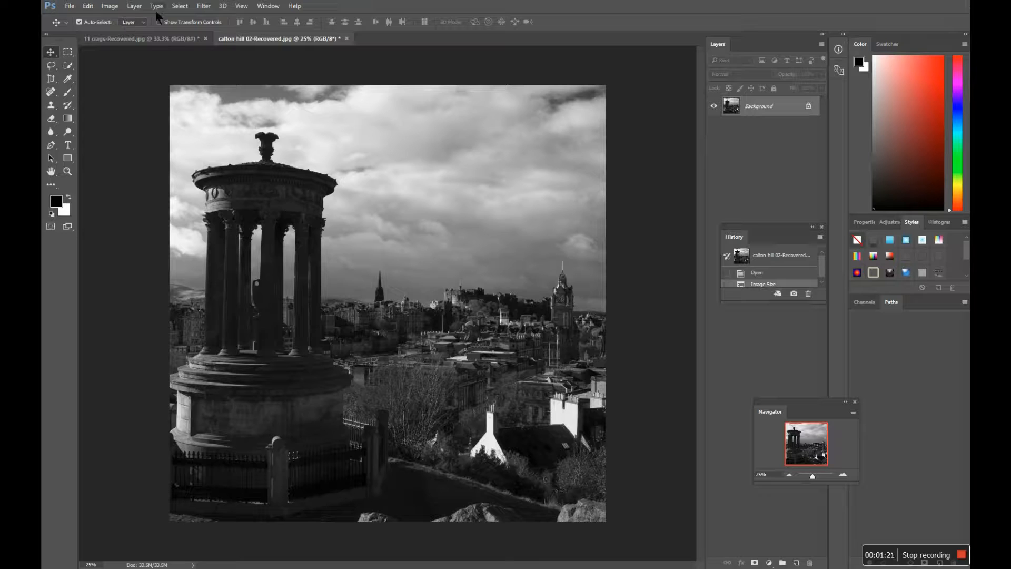
{"action": "left_click", "coordinate": [135, 7]}
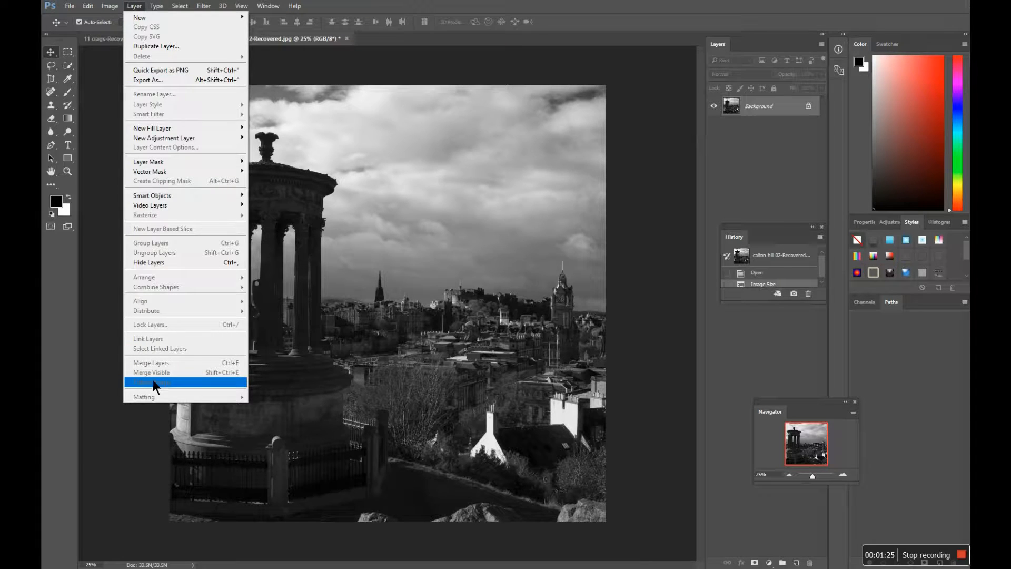
{"action": "left_click", "coordinate": [774, 132]}
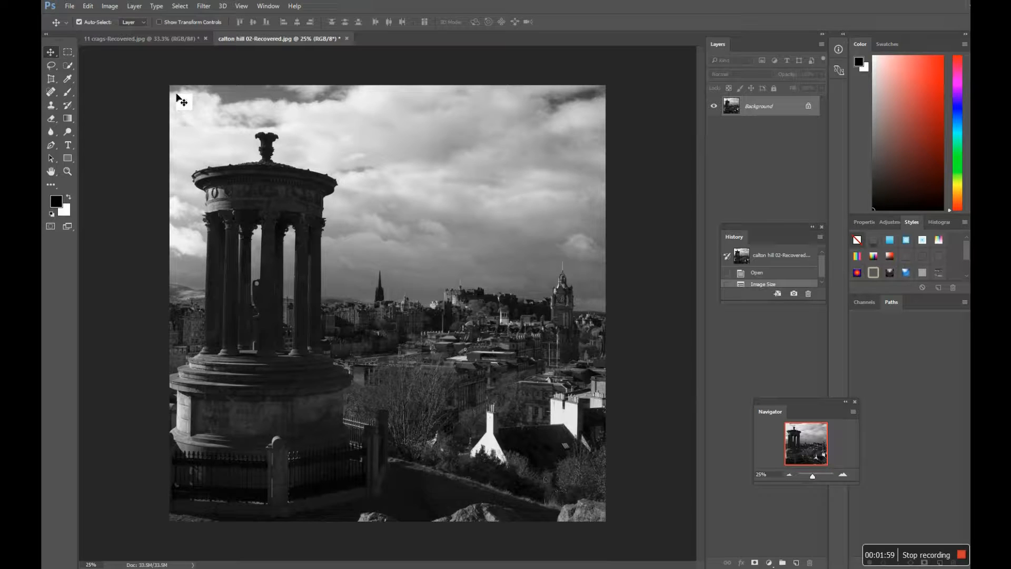
Open the Image Size settings for the Calton Hill image and change the dimension units to inches
{"action": "left_click", "coordinate": [110, 7]}
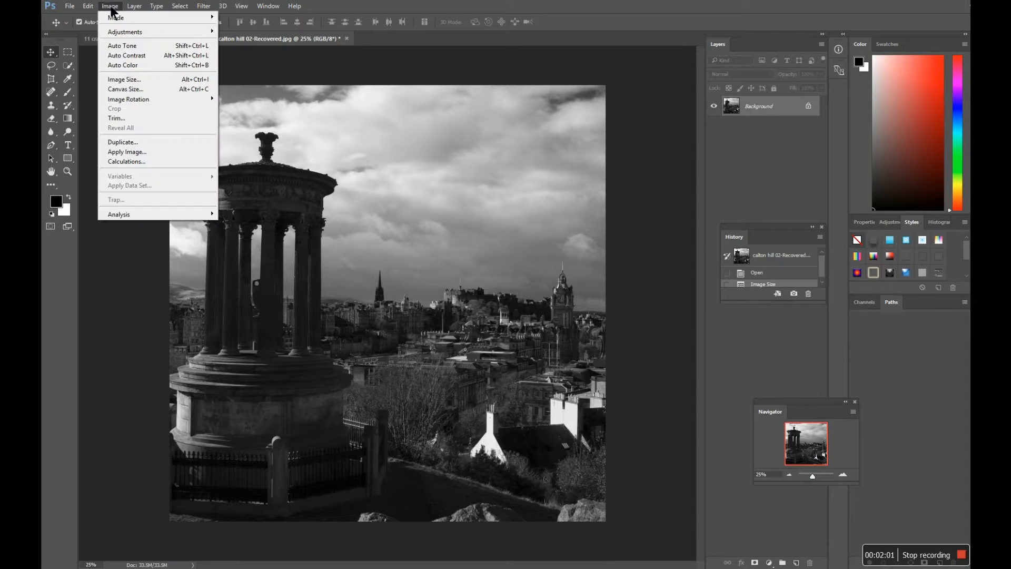
{"action": "left_click", "coordinate": [130, 81]}
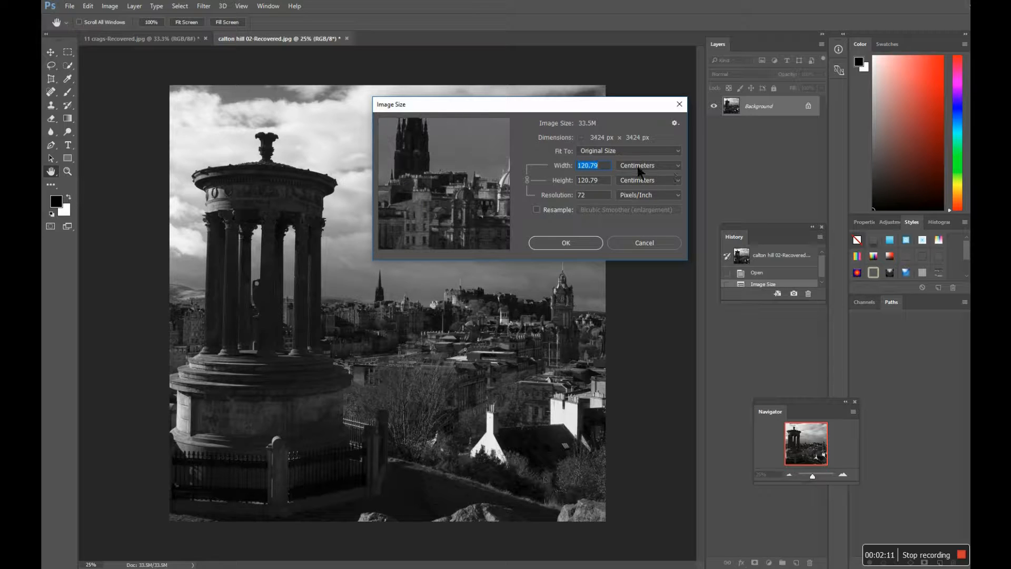
{"action": "left_click", "coordinate": [679, 166]}
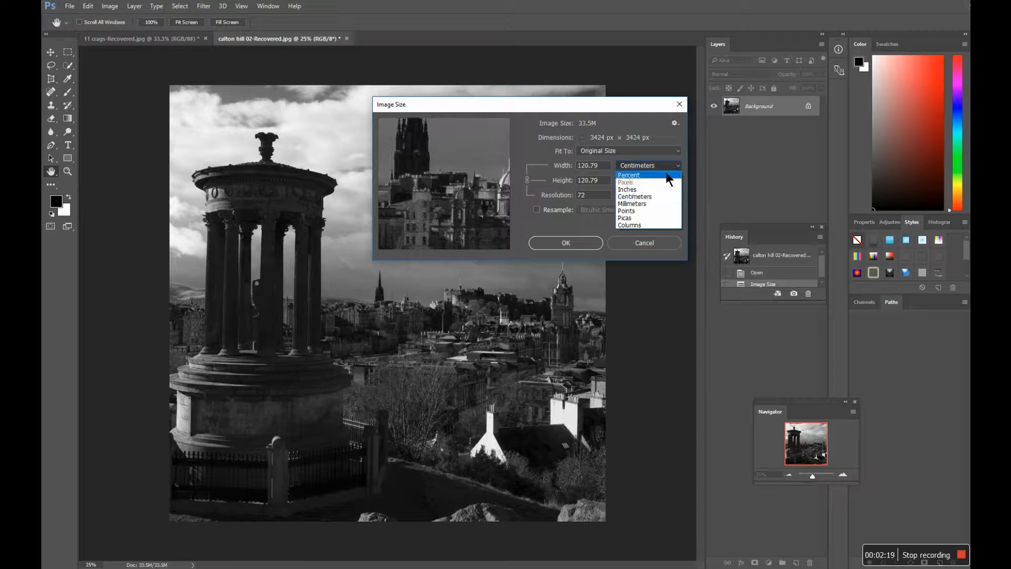
{"action": "left_click", "coordinate": [636, 189]}
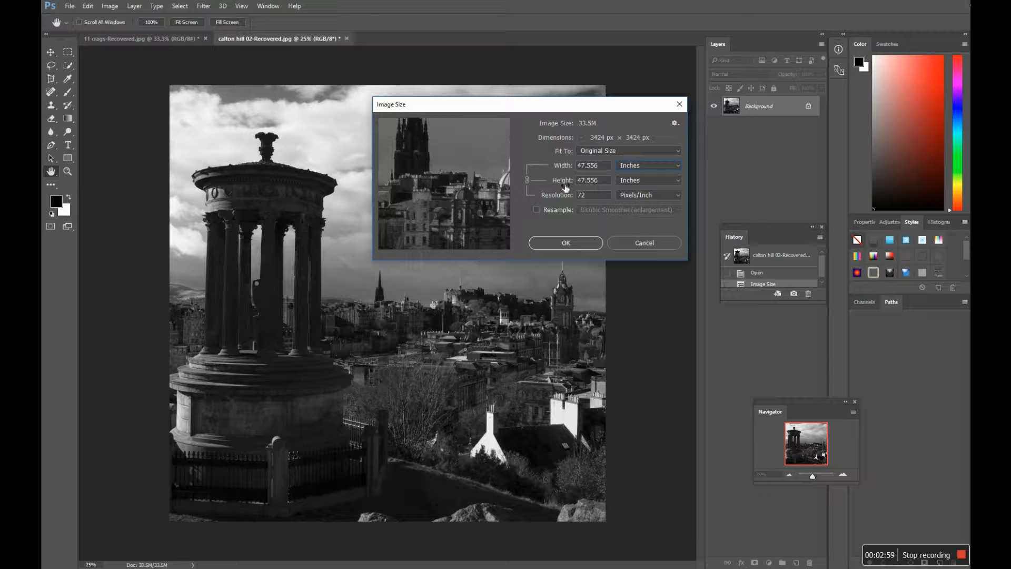
Try resolutions of 300 and 150 pixels/inch for the Calton Hill image with resampling off
{"action": "left_click_drag", "start_coordinate": [590, 200], "coordinate": [577, 198]}
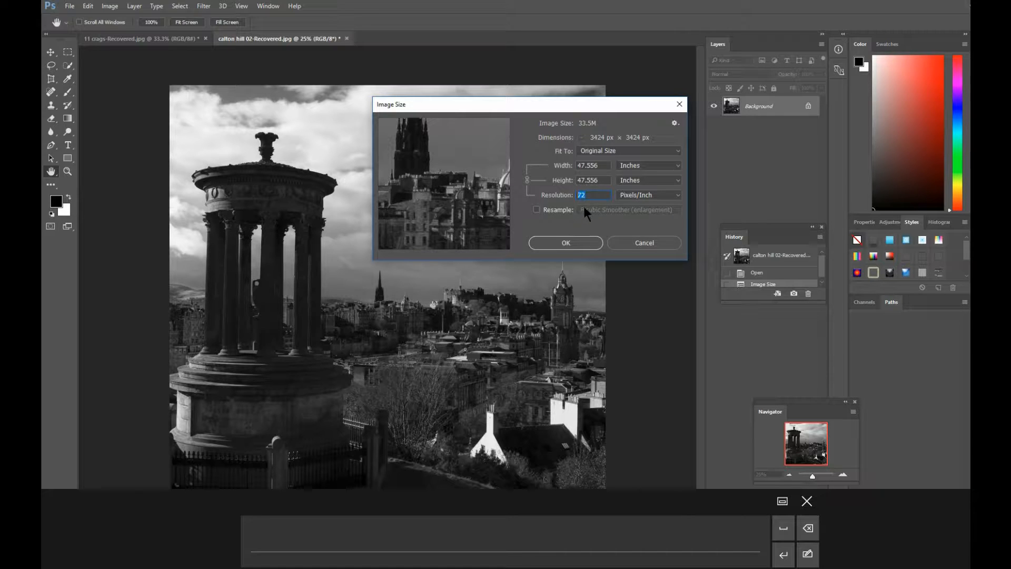
{"action": "type", "text": "3"}
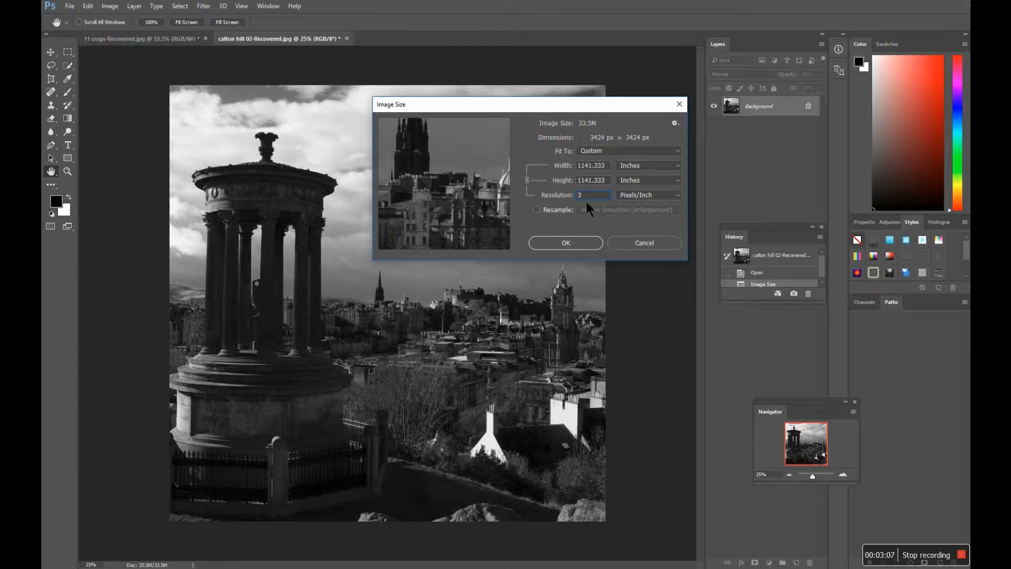
{"action": "type", "text": "00"}
{"action": "key", "text": "BackSpace"}
{"action": "key", "text": "BackSpace"}
{"action": "key", "text": "BackSpace"}
{"action": "type", "text": "150"}
Set the Calton Hill image's width to 8 inches and apply the new image size
{"action": "double_click", "coordinate": [593, 167]}
{"action": "left_click_drag", "start_coordinate": [593, 173], "coordinate": [578, 185]}
{"action": "type", "text": "8"}
{"action": "left_click", "coordinate": [577, 243]}
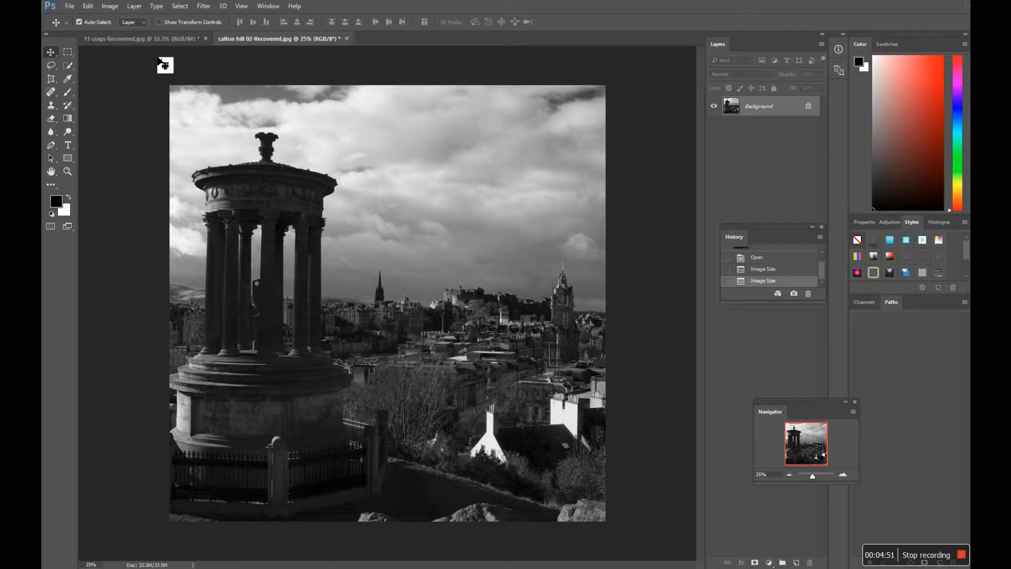
In the crags image's Image Size settings, try a resolution of 72 pixels/inch, and apply 30 pixels/inch instead
{"action": "left_click", "coordinate": [158, 38]}
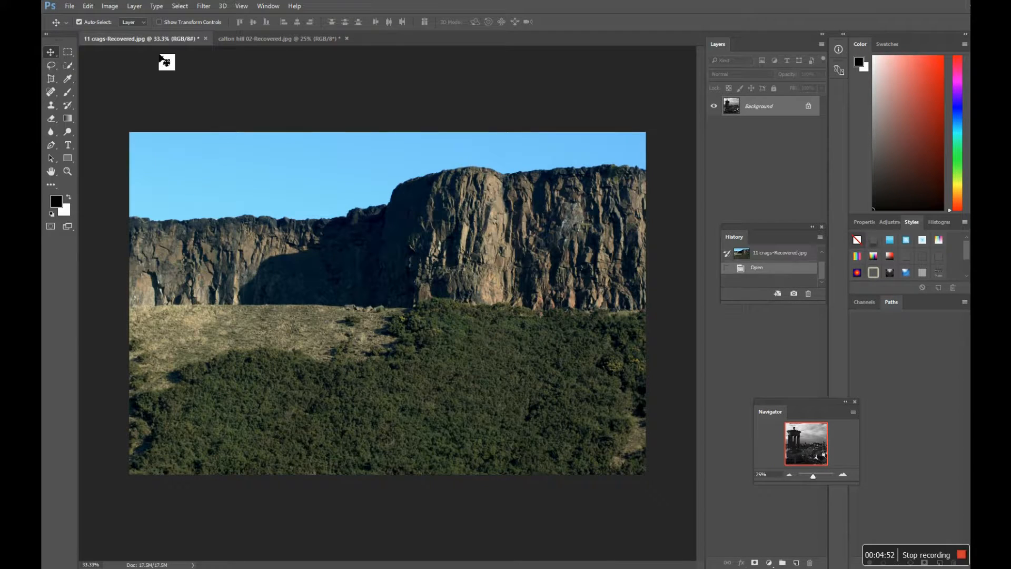
{"action": "left_click", "coordinate": [110, 6]}
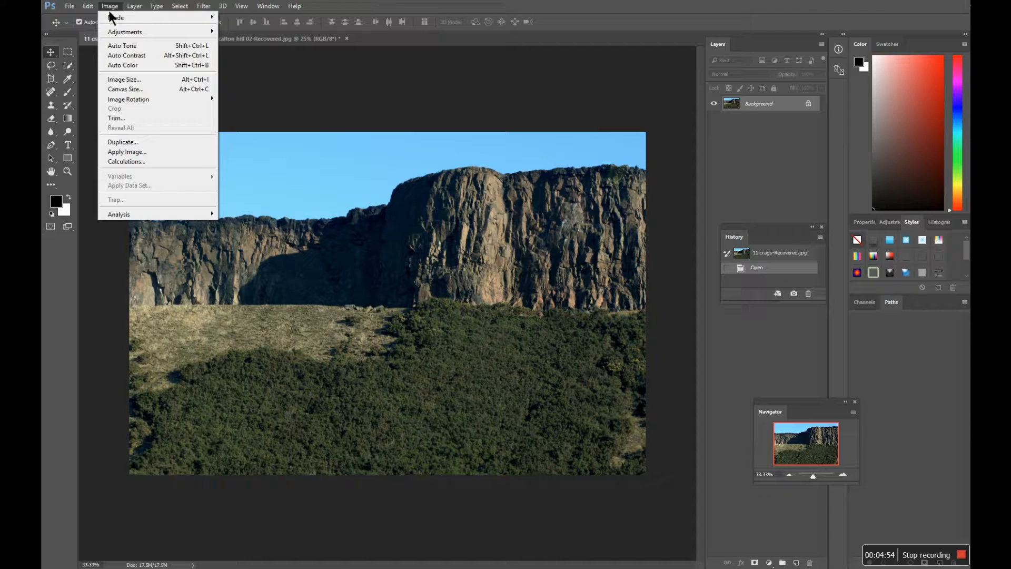
{"action": "left_click", "coordinate": [124, 79]}
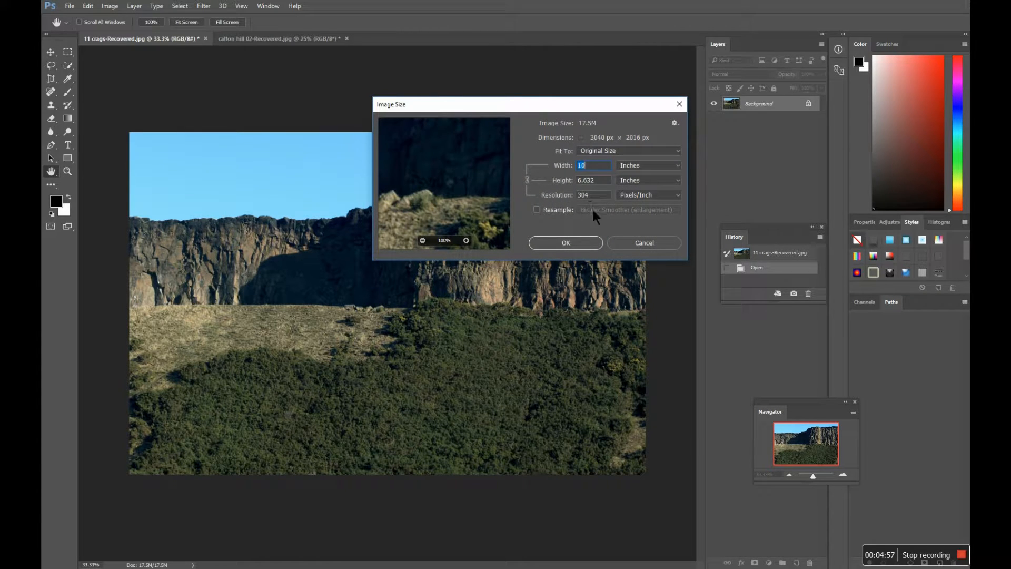
{"action": "left_click_drag", "start_coordinate": [593, 197], "coordinate": [576, 197]}
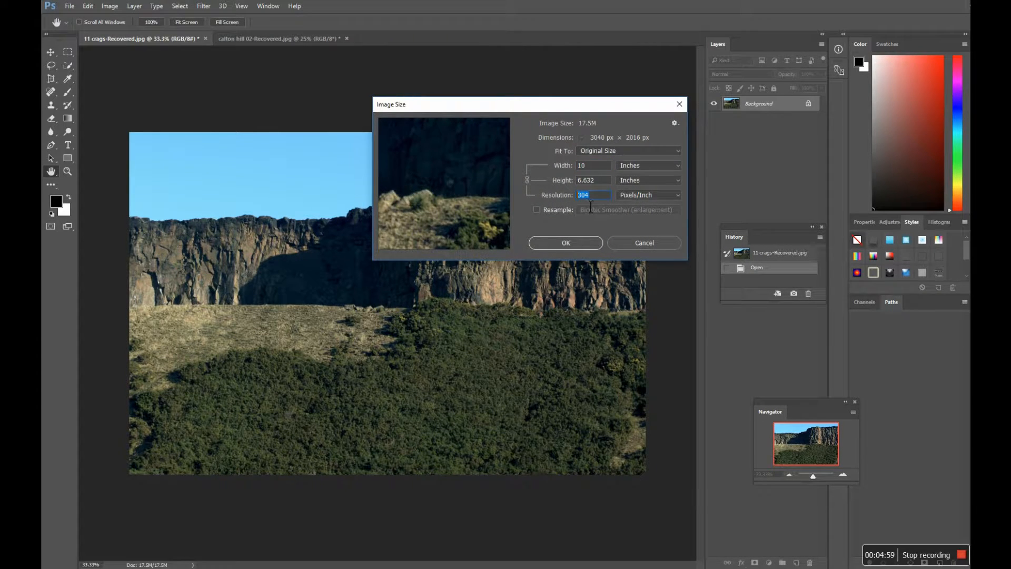
{"action": "type", "text": "72"}
{"action": "double_click", "coordinate": [586, 202]}
{"action": "type", "text": "30"}
{"action": "left_click", "coordinate": [567, 241]}
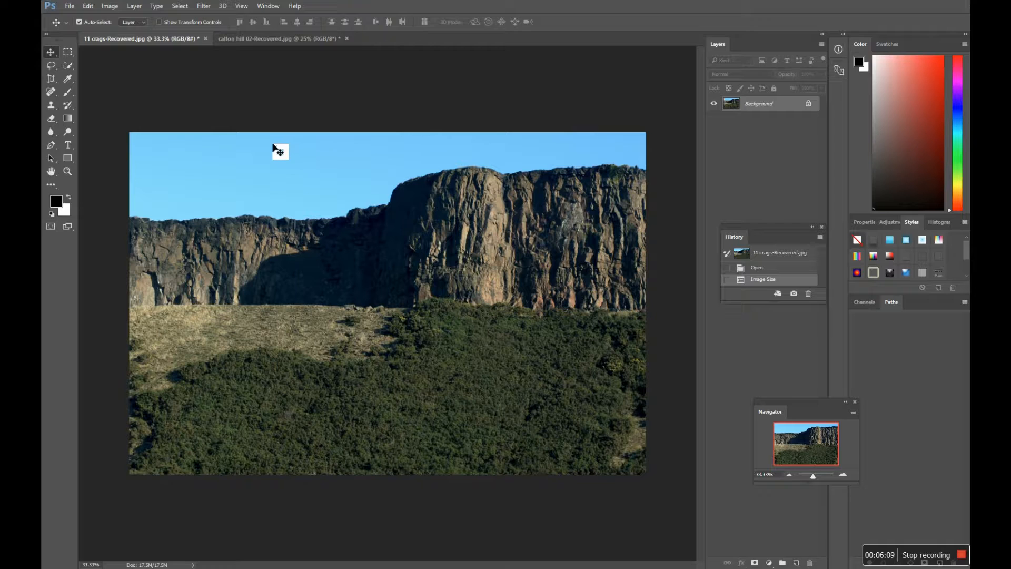
Start a new document with portrait orientation and inches as its dimension unit
{"action": "left_click", "coordinate": [70, 5]}
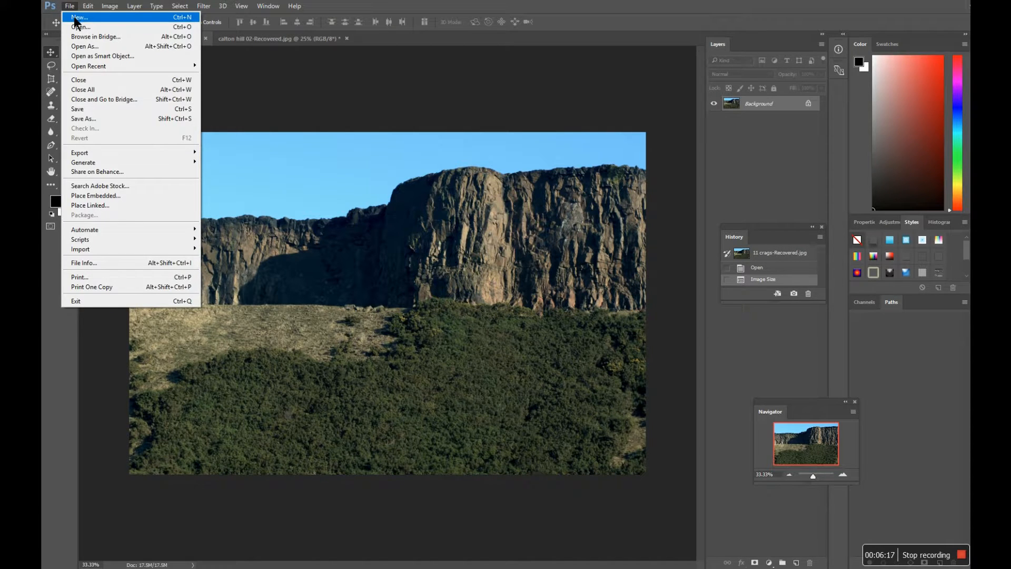
{"action": "left_click", "coordinate": [76, 16]}
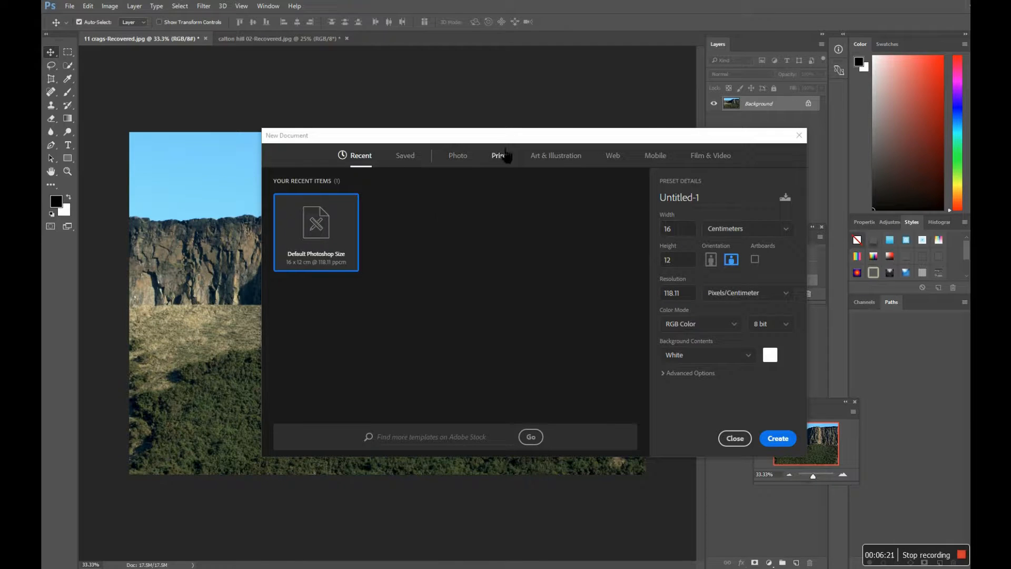
{"action": "left_click_drag", "start_coordinate": [497, 139], "coordinate": [420, 112]}
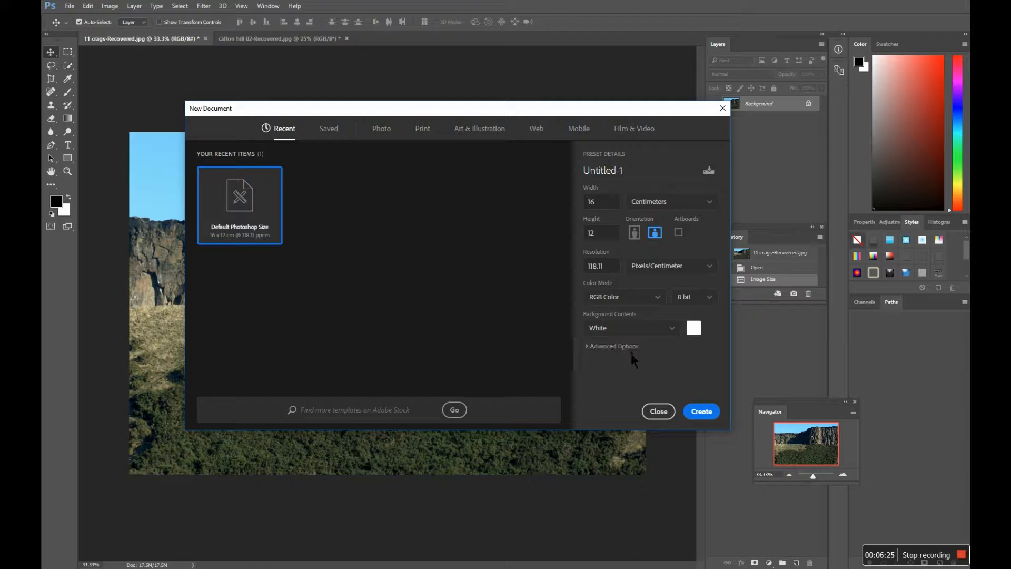
{"action": "left_click", "coordinate": [636, 234]}
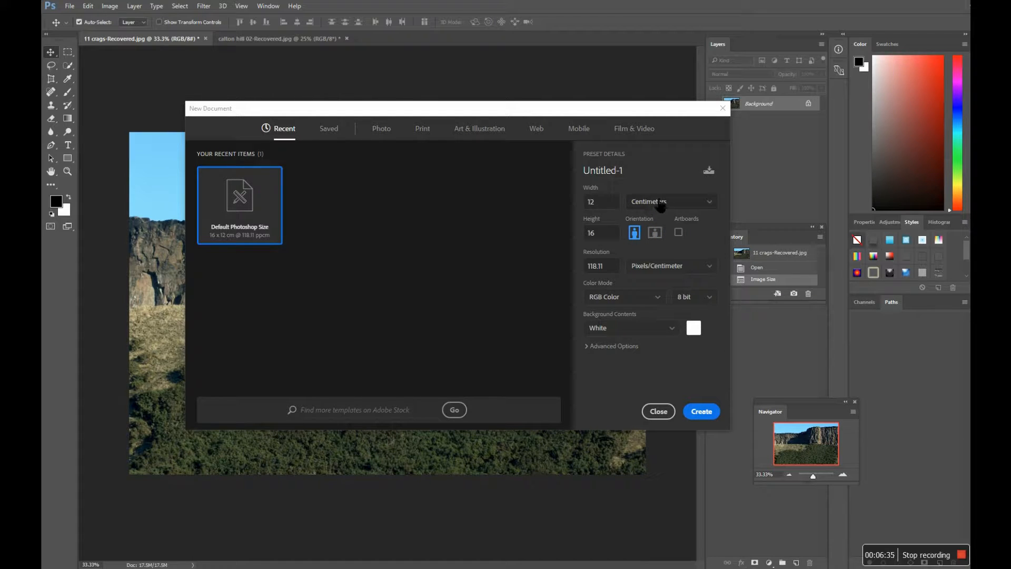
{"action": "left_click", "coordinate": [716, 206]}
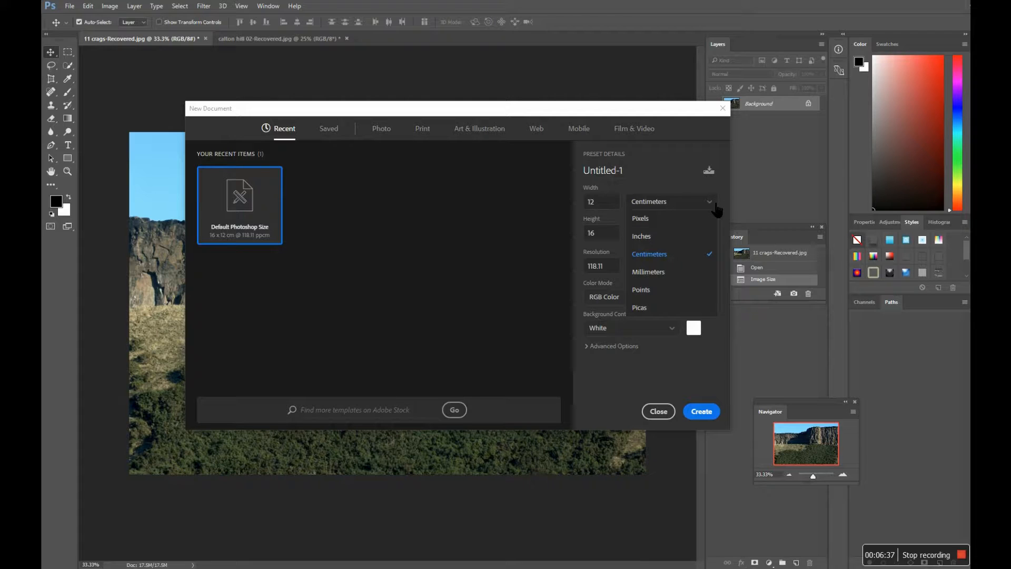
{"action": "left_click", "coordinate": [666, 235]}
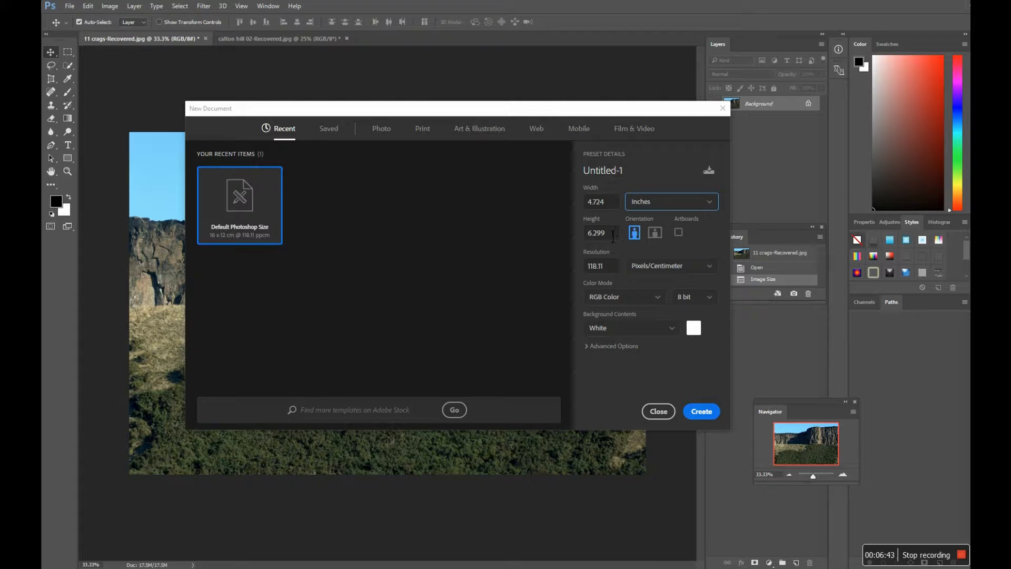
Set the new document to 8 inches wide and 10 inches high in portrait orientation
{"action": "left_click", "coordinate": [612, 203]}
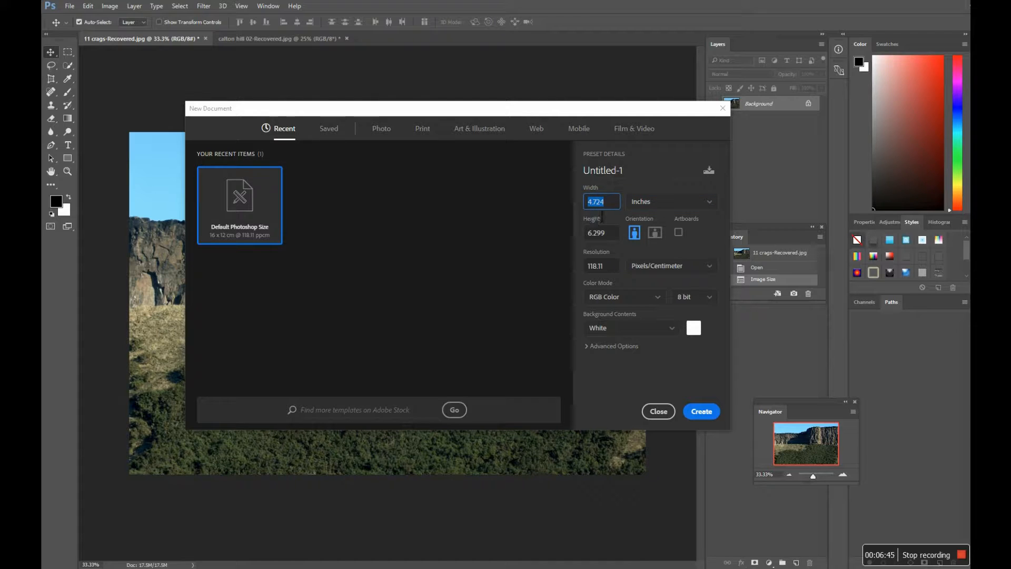
{"action": "type", "text": "8"}
{"action": "left_click", "coordinate": [618, 240]}
{"action": "type", "text": "10"}
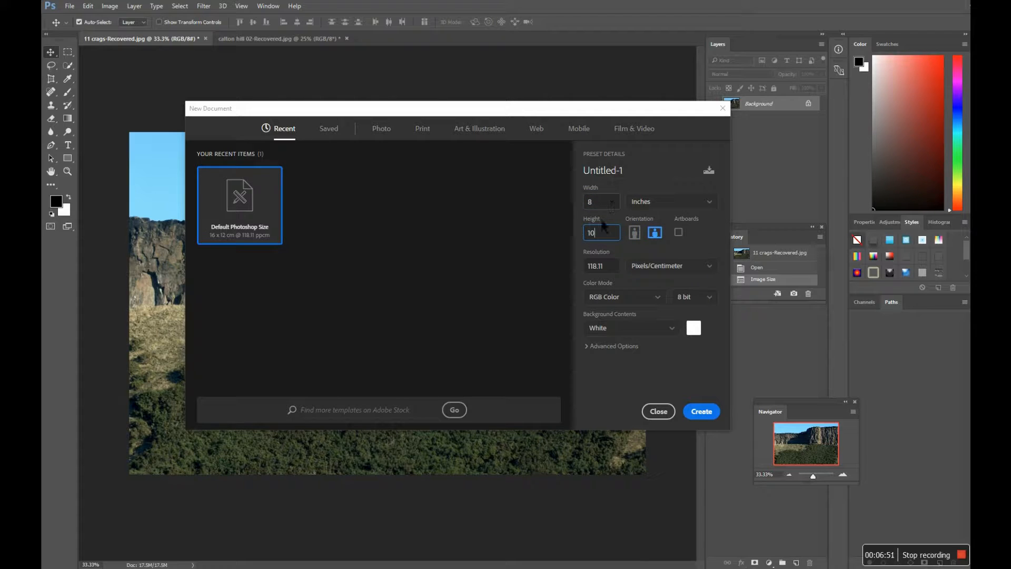
{"action": "left_click", "coordinate": [634, 232]}
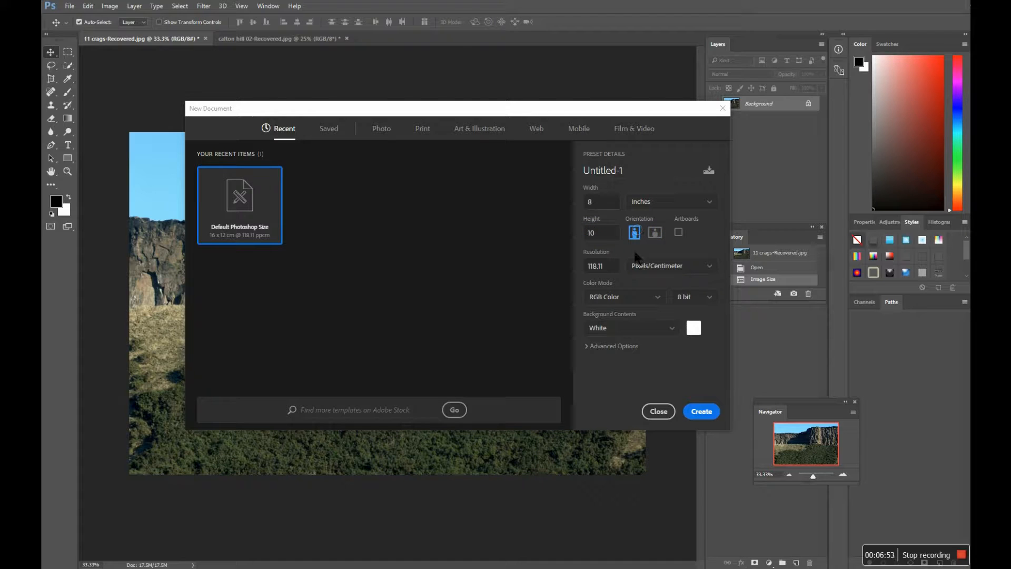
{"action": "left_click", "coordinate": [658, 236]}
{"action": "left_click", "coordinate": [634, 234]}
Name the new document "card" and set its resolution to 300 pixels/inch
{"action": "left_click", "coordinate": [634, 176]}
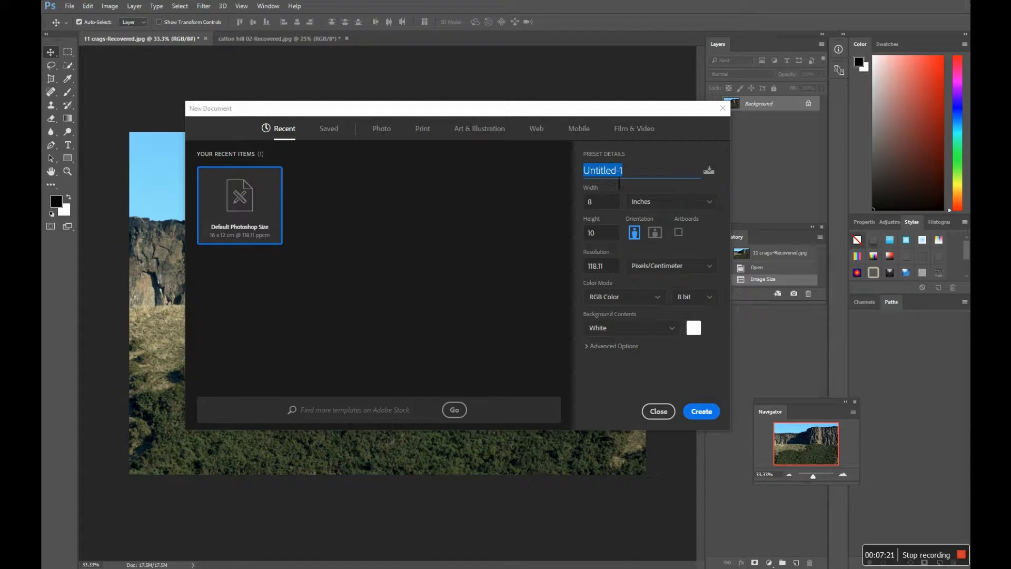
{"action": "type", "text": "C"}
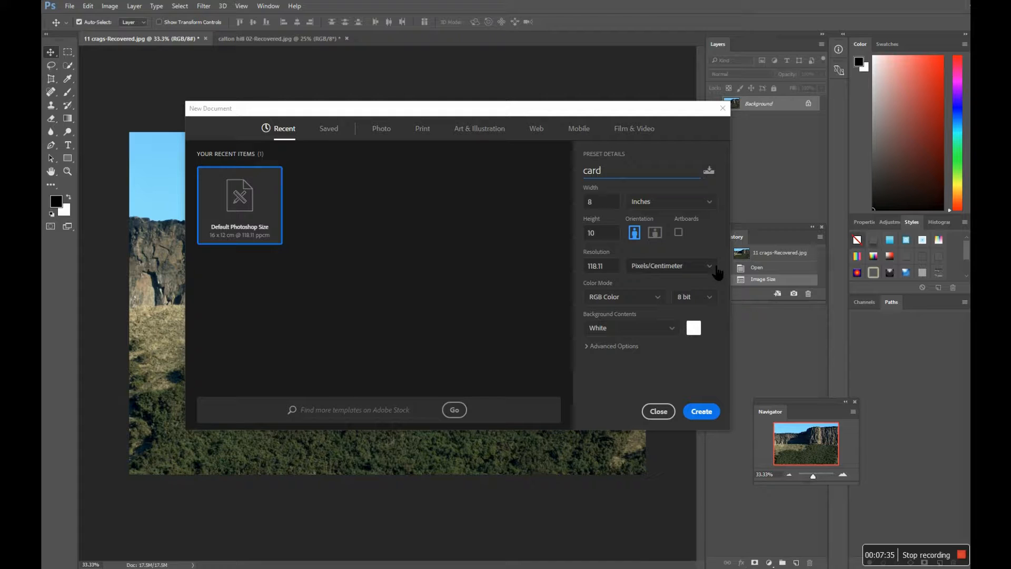
{"action": "left_click", "coordinate": [708, 266]}
{"action": "left_click", "coordinate": [687, 283]}
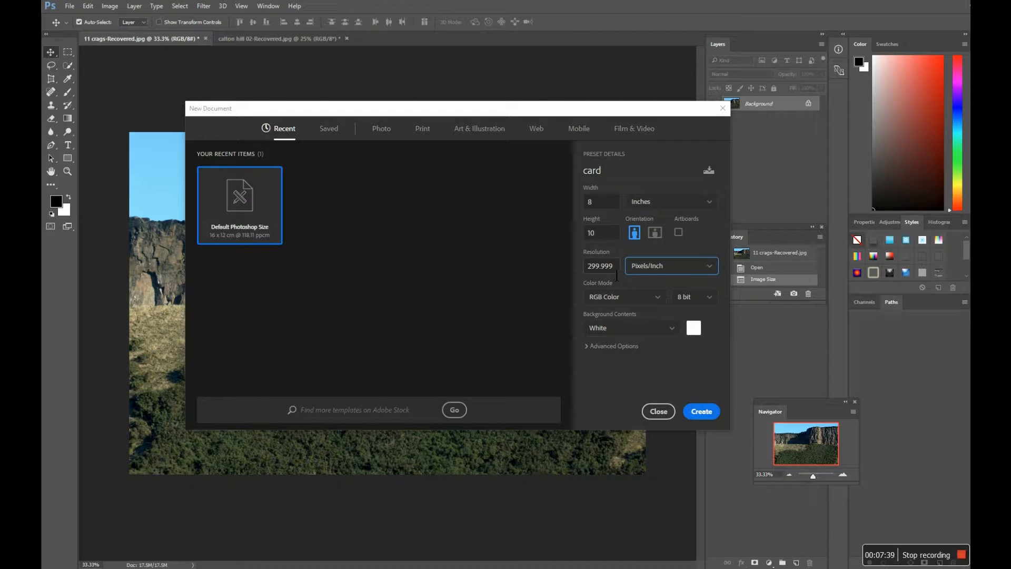
{"action": "double_click", "coordinate": [602, 267]}
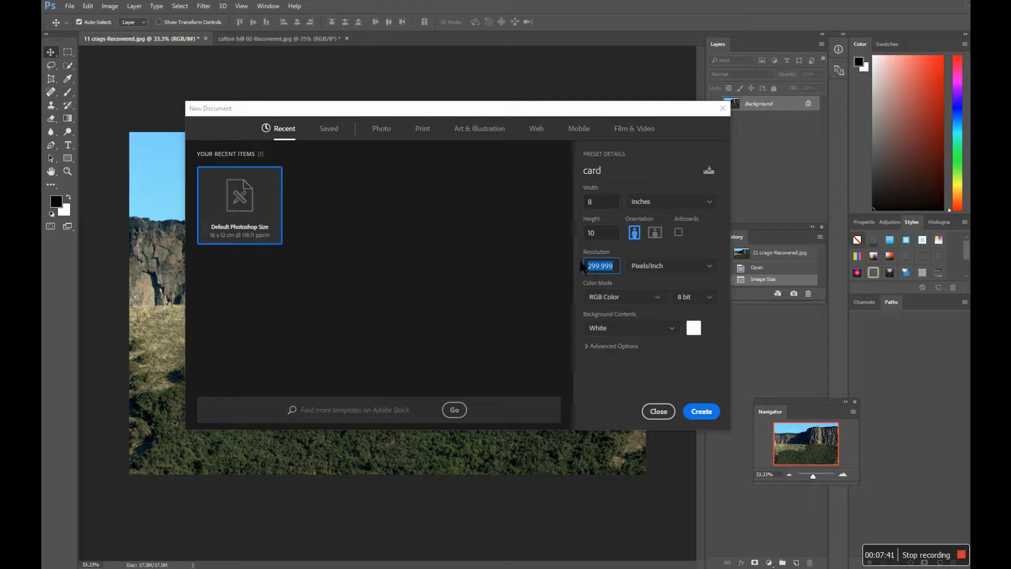
{"action": "type", "text": "300"}
Set the new document's color mode to Grayscale
{"action": "left_click", "coordinate": [659, 298]}
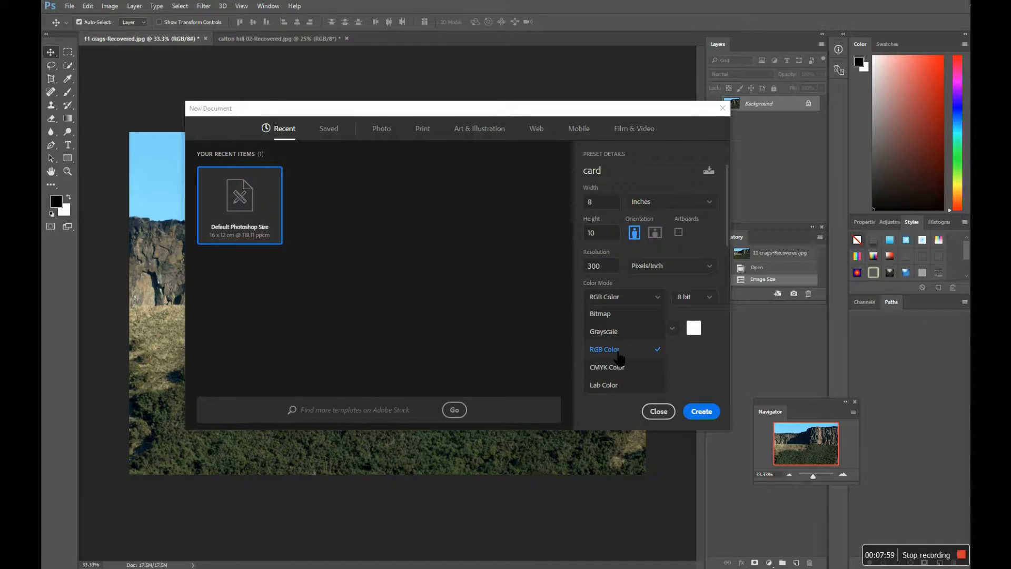
{"action": "left_click", "coordinate": [659, 301]}
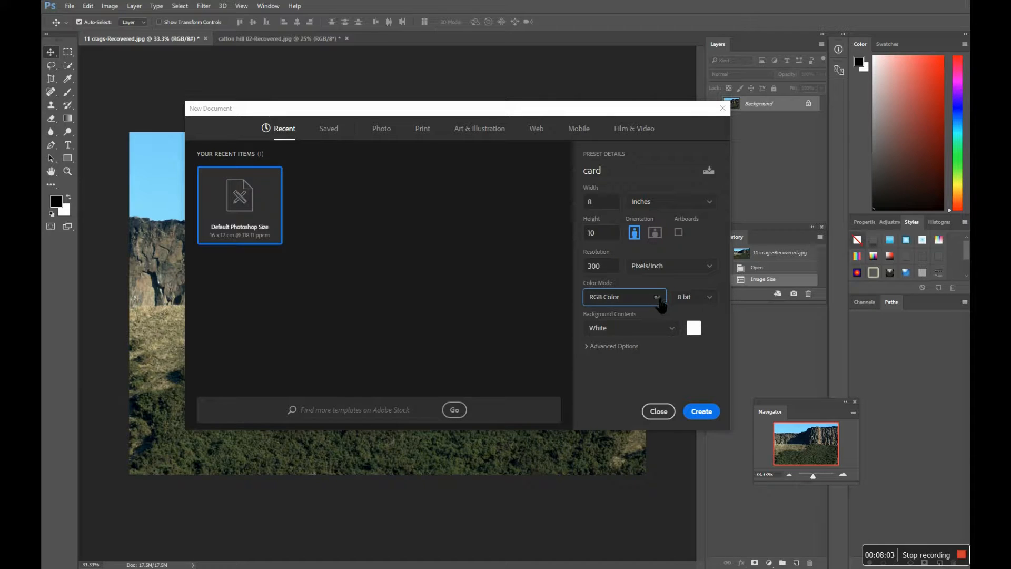
{"action": "left_click", "coordinate": [660, 298]}
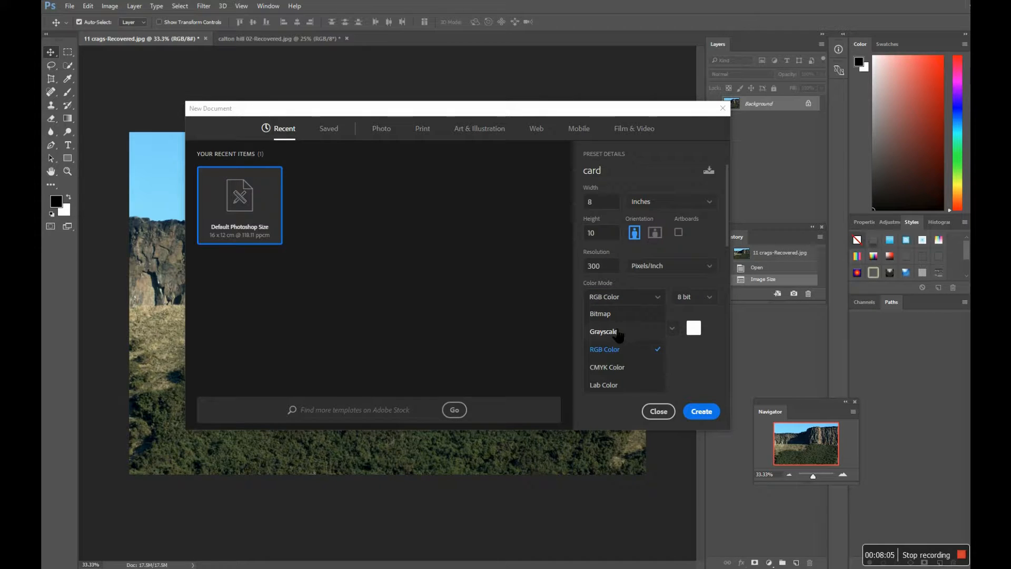
{"action": "left_click", "coordinate": [613, 331]}
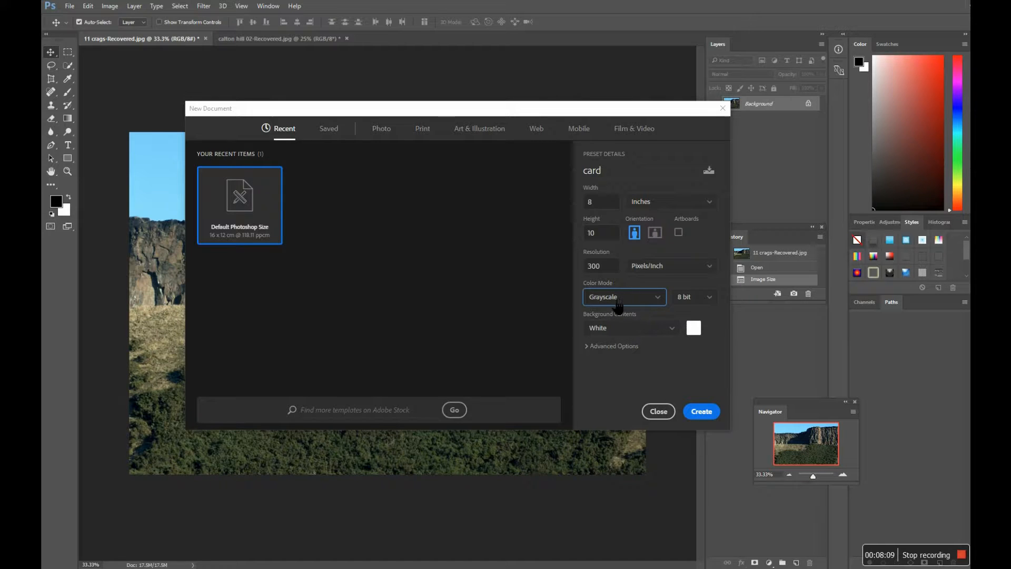
Set the new document's color mode to RGB Color
{"action": "left_click", "coordinate": [658, 298]}
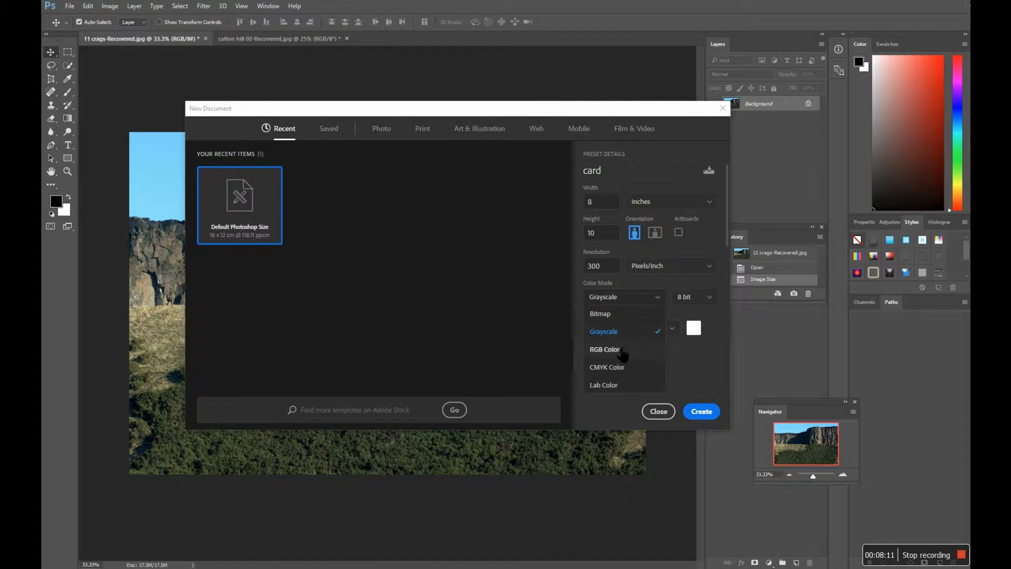
{"action": "left_click", "coordinate": [619, 350]}
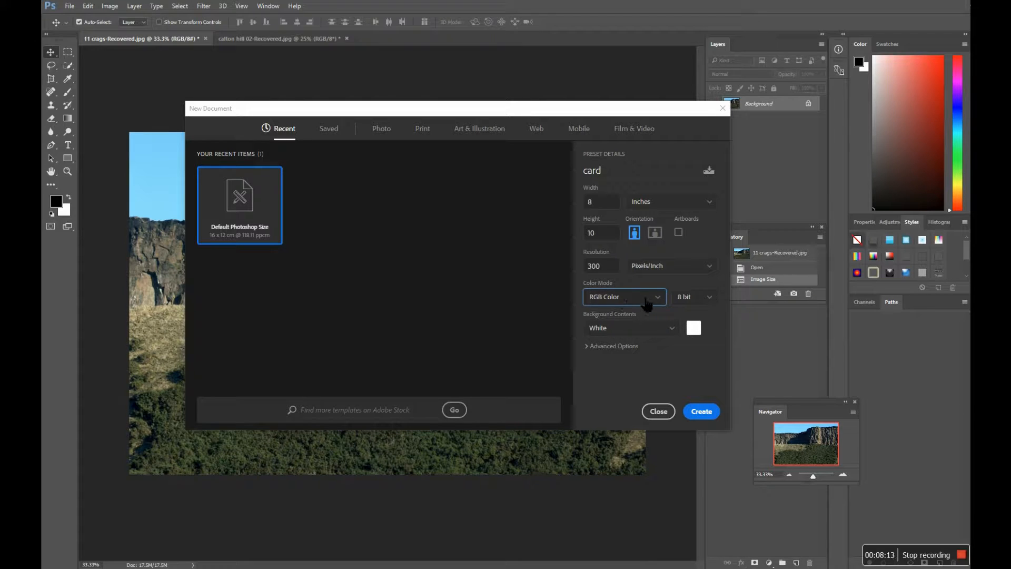
{"action": "left_click", "coordinate": [693, 329]}
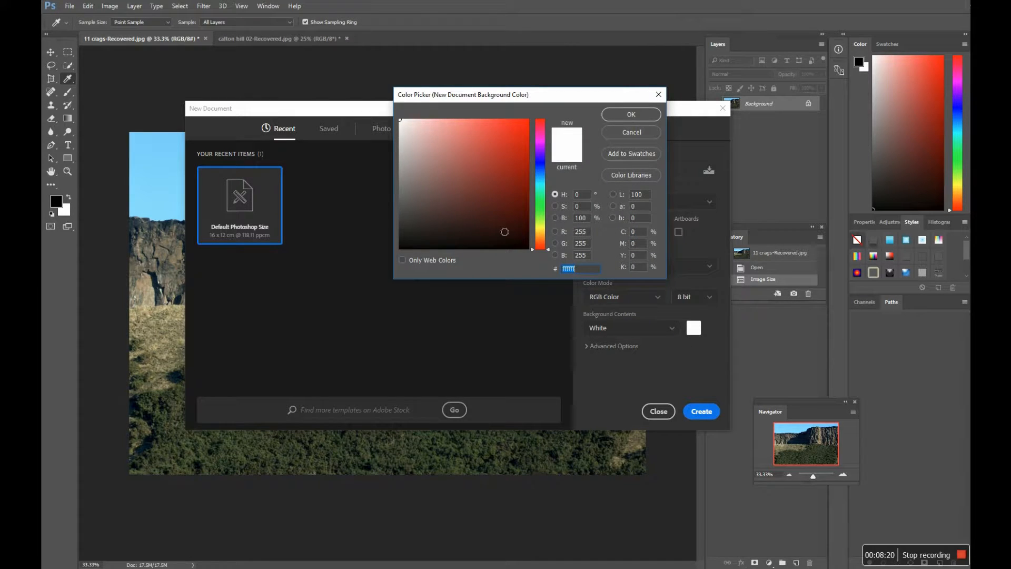
{"action": "left_click", "coordinate": [516, 132]}
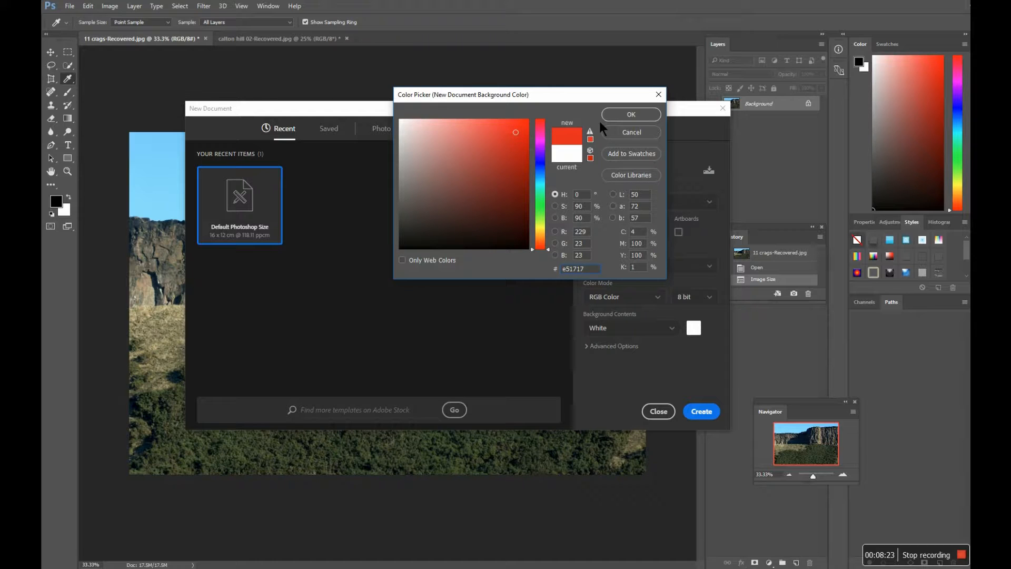
{"action": "left_click", "coordinate": [628, 134]}
Choose White as the background contents and create the "card" document
{"action": "left_click", "coordinate": [678, 333]}
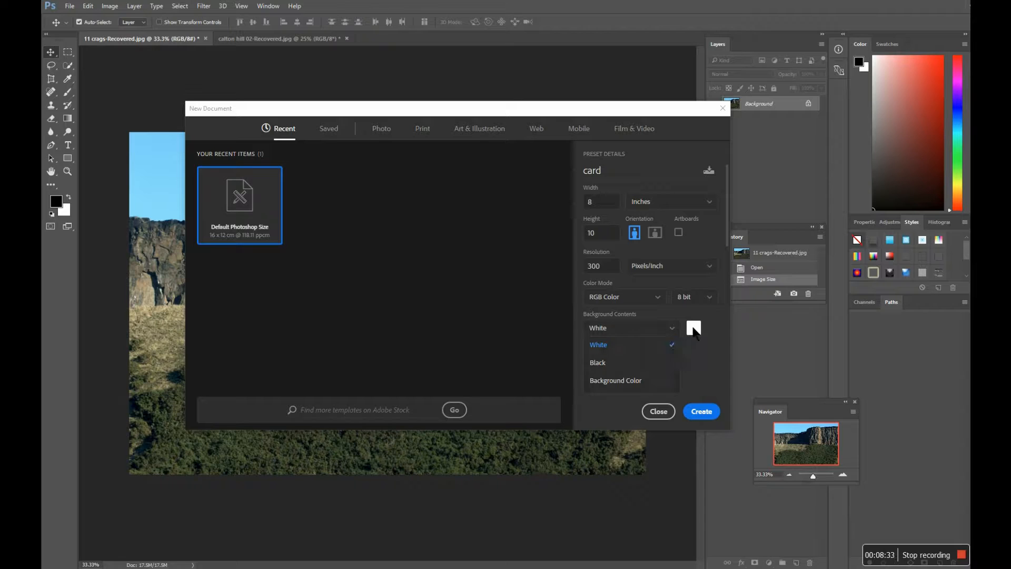
{"action": "left_click", "coordinate": [666, 343]}
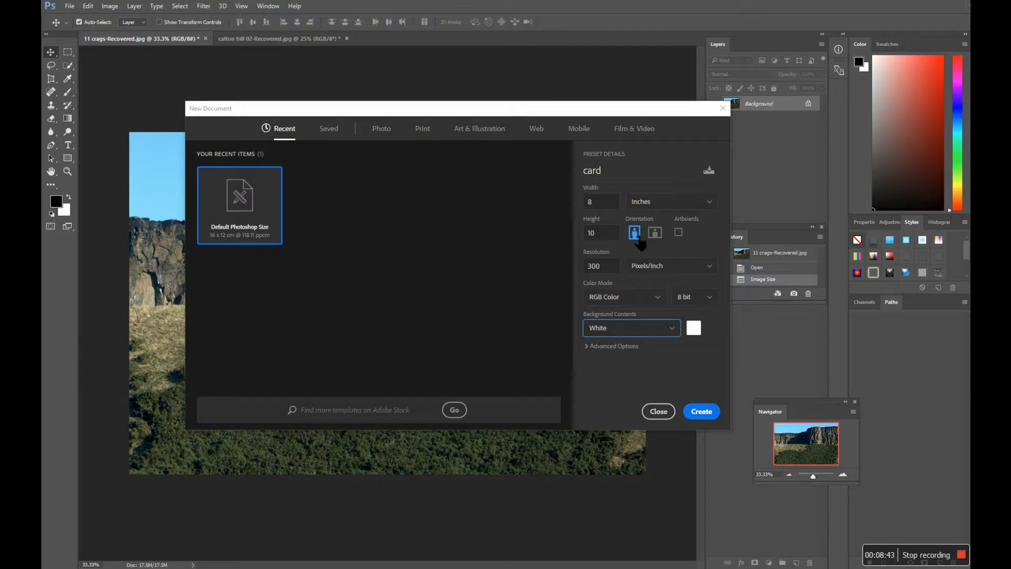
{"action": "left_click", "coordinate": [700, 411]}
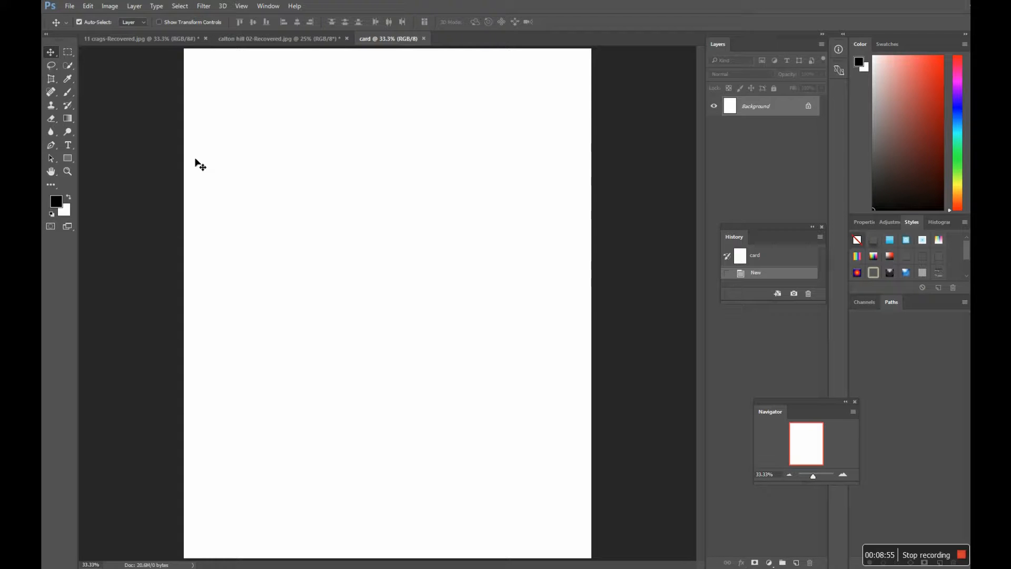
Float the "calton hill 02-Recovered.jpg" and "11 crags-Recovered.jpg" windows, leaving part of the blank card exposed behind them
{"action": "left_click_drag", "start_coordinate": [193, 154], "coordinate": [135, 56]}
{"action": "left_click_drag", "start_coordinate": [270, 46], "coordinate": [329, 121]}
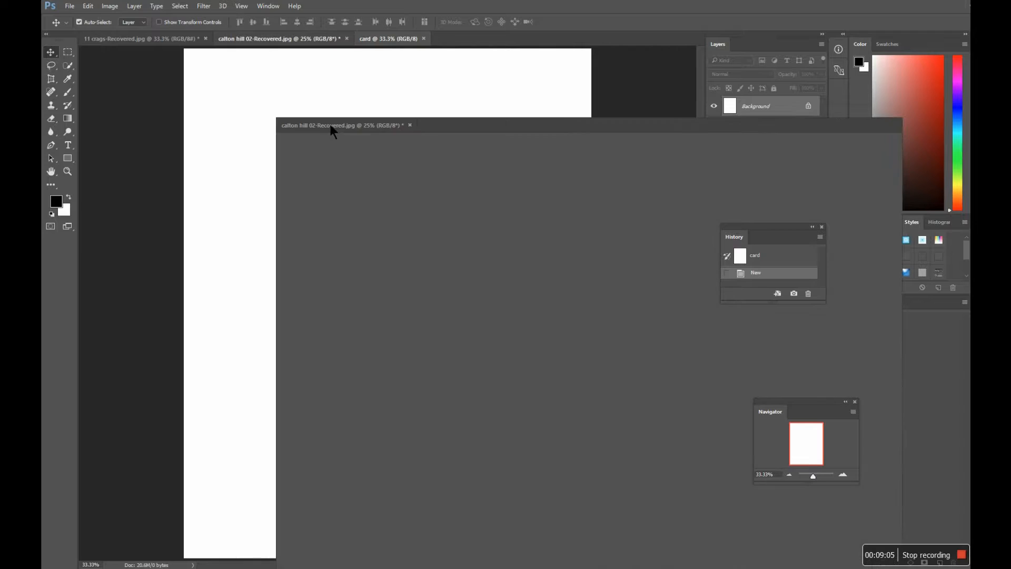
{"action": "left_click_drag", "start_coordinate": [135, 39], "coordinate": [166, 147]}
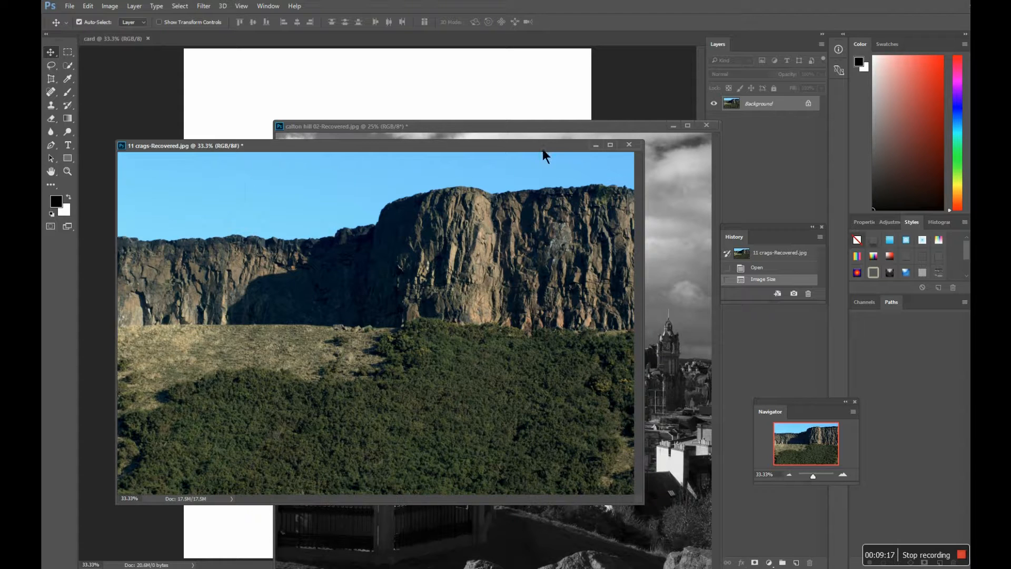
{"action": "left_click_drag", "start_coordinate": [463, 147], "coordinate": [483, 177]}
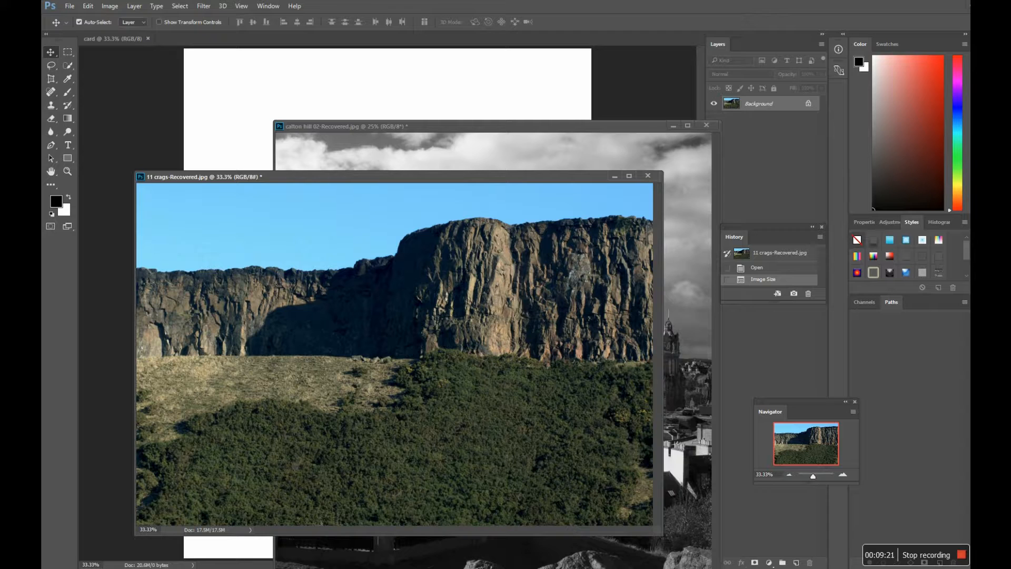
Copy the crags photo onto the card as a new layer, dock its window again and return to the card
{"action": "left_click_drag", "start_coordinate": [305, 264], "coordinate": [245, 118]}
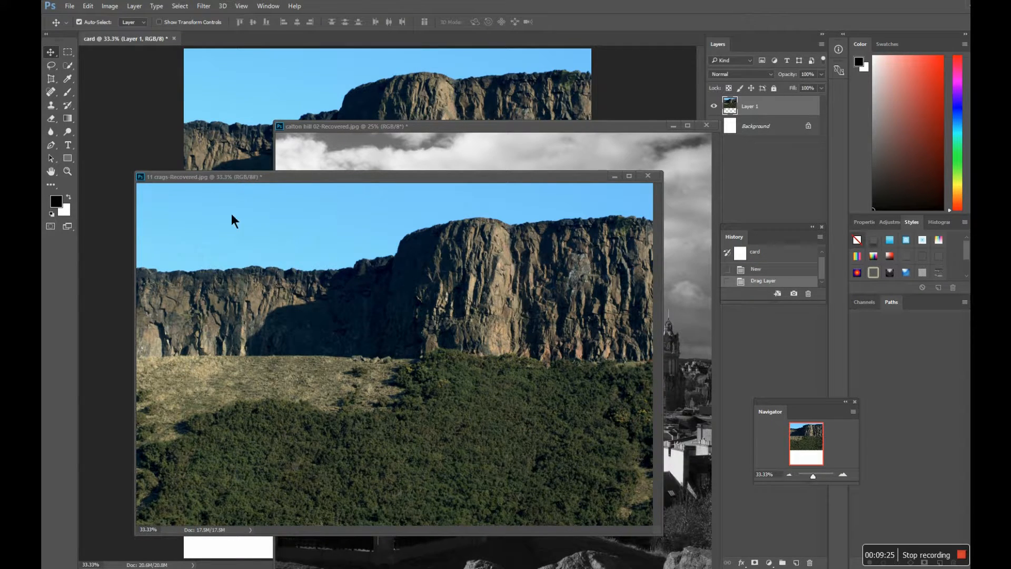
{"action": "left_click_drag", "start_coordinate": [273, 176], "coordinate": [353, 44]}
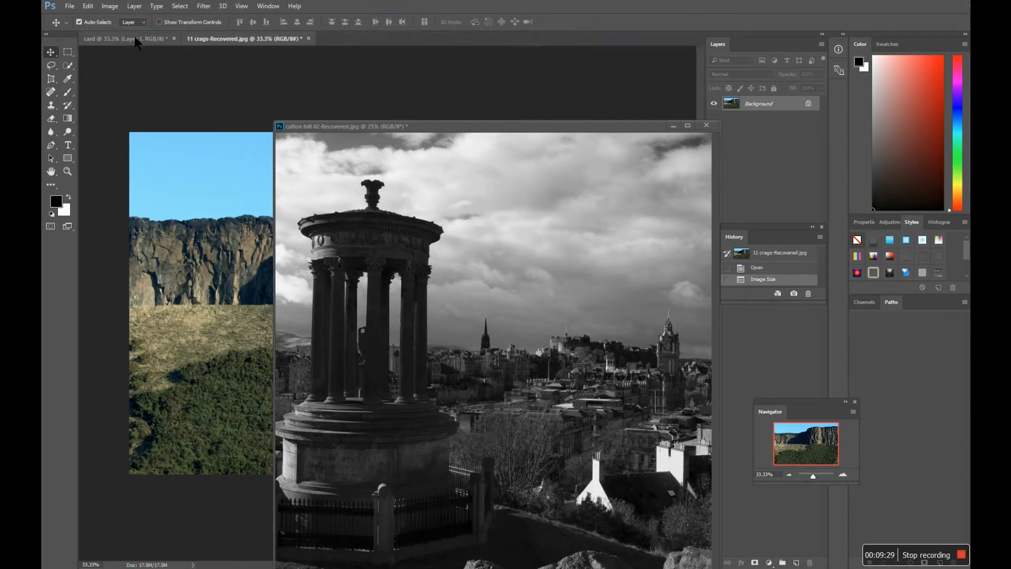
{"action": "left_click", "coordinate": [135, 38]}
Copy the calton hill photo onto the card as a new layer, dock its window again and return to the card
{"action": "left_click", "coordinate": [444, 129]}
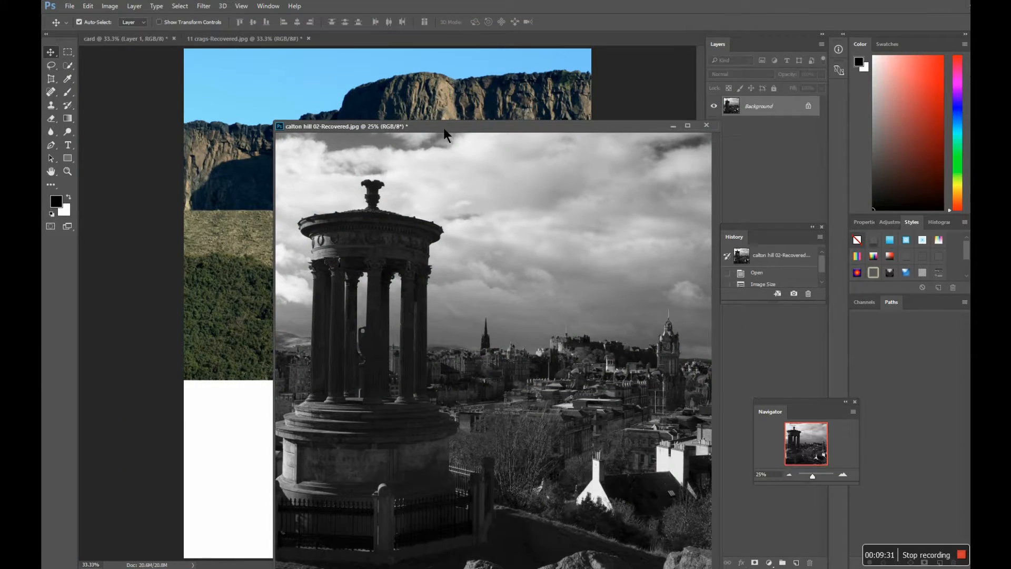
{"action": "left_click_drag", "start_coordinate": [444, 129], "coordinate": [425, 85]}
{"action": "left_click_drag", "start_coordinate": [382, 289], "coordinate": [222, 442]}
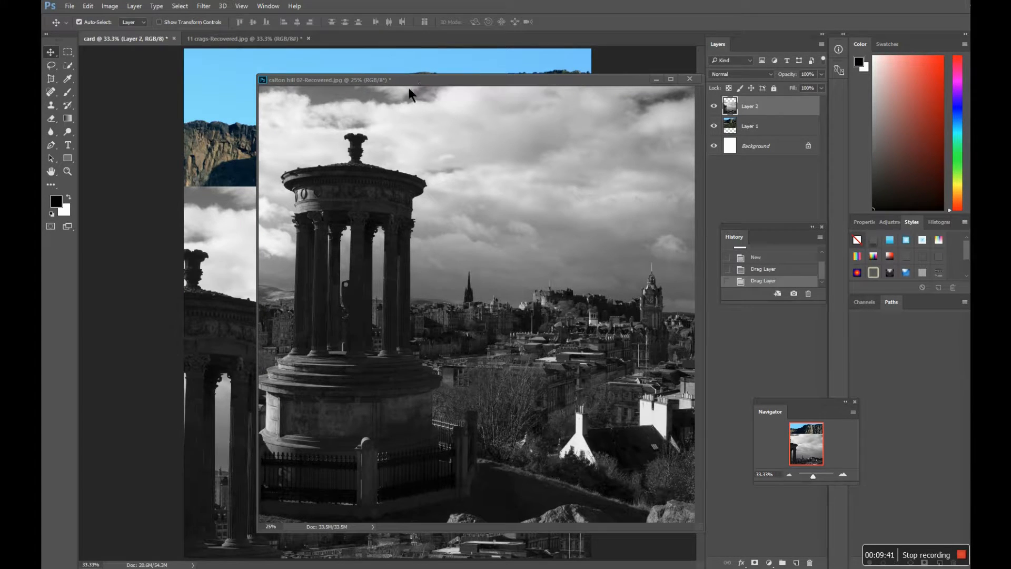
{"action": "left_click_drag", "start_coordinate": [417, 81], "coordinate": [428, 46]}
{"action": "left_click", "coordinate": [154, 42]}
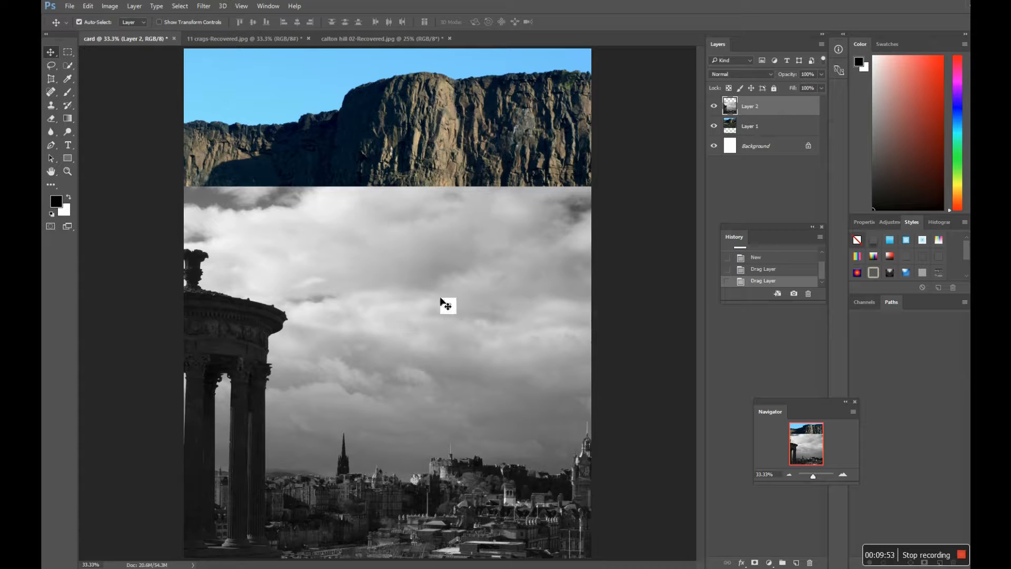
Show the Move tool's transform controls and scale the calton hill photo to about 37% width and 39% height on the card's lower part
{"action": "left_click", "coordinate": [51, 51]}
{"action": "left_click", "coordinate": [158, 22]}
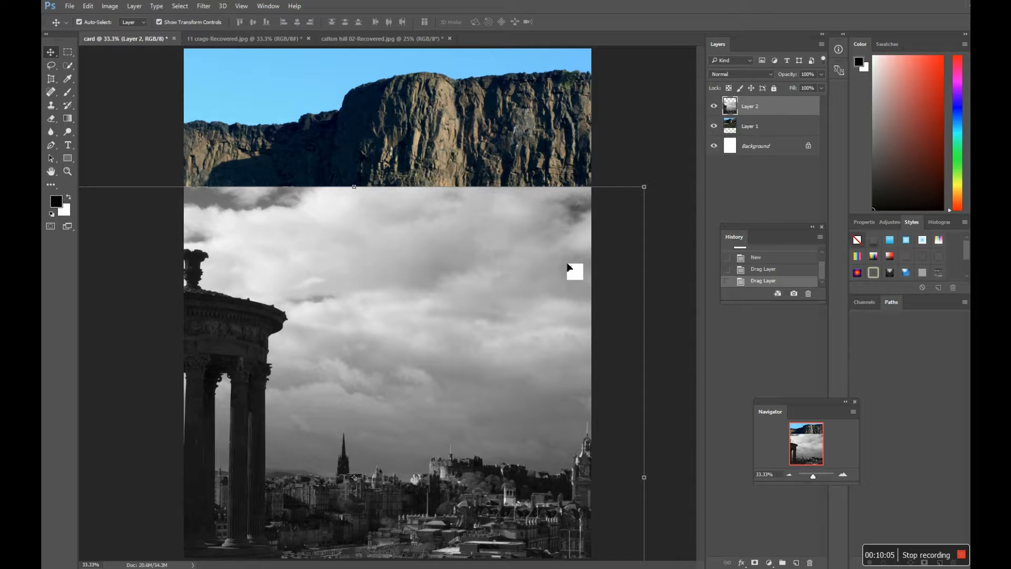
{"action": "key", "text": "ctrl"}
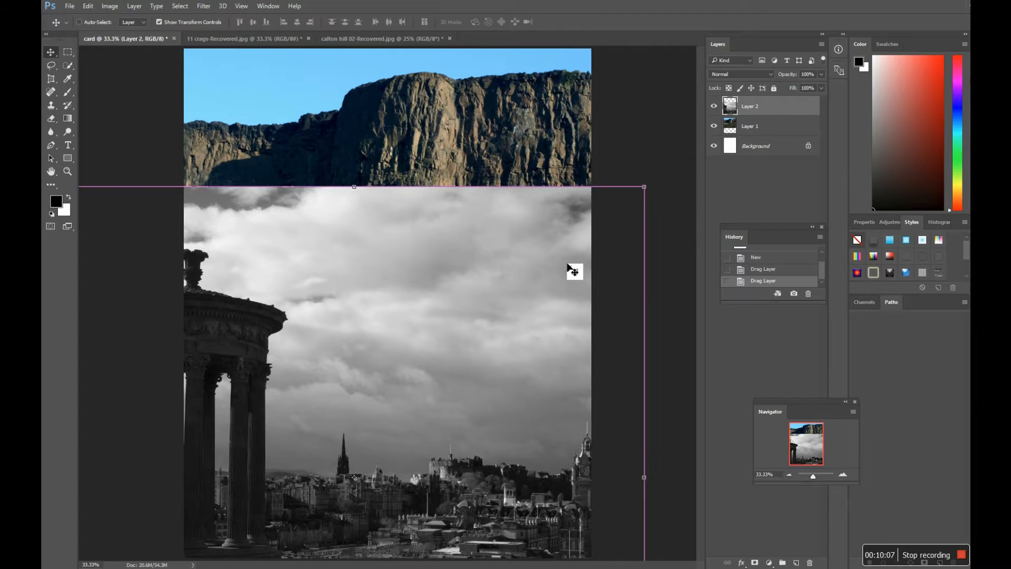
{"action": "key", "text": "ctrl+minus"}
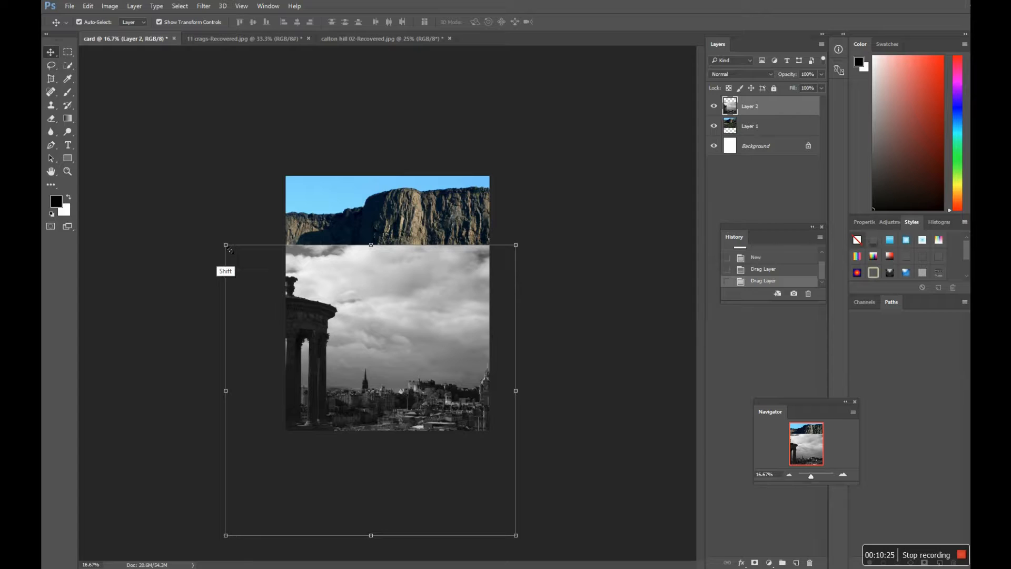
{"action": "left_click_drag", "start_coordinate": [231, 251], "coordinate": [345, 301]}
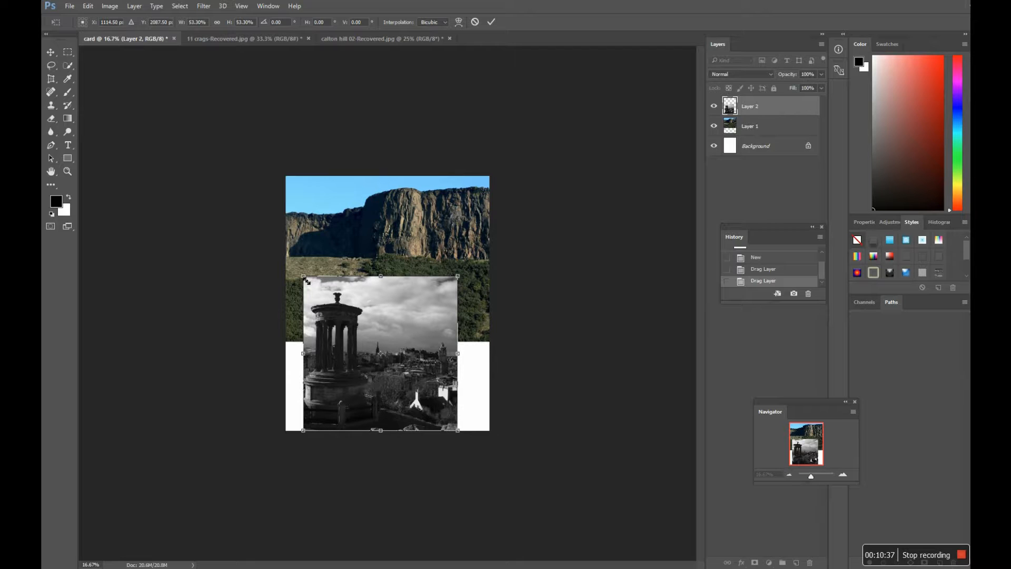
{"action": "left_click_drag", "start_coordinate": [306, 280], "coordinate": [399, 304]}
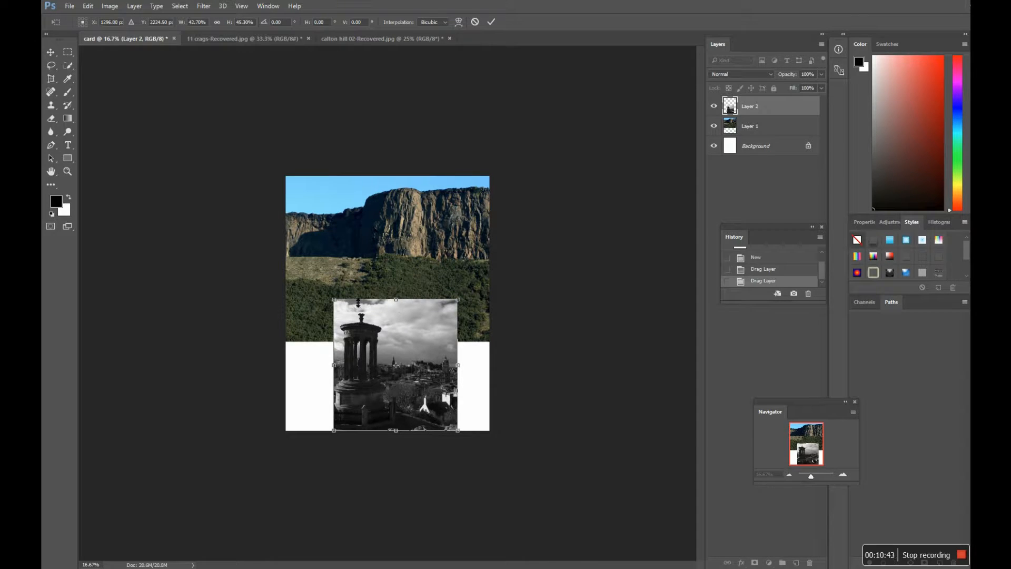
{"action": "left_click_drag", "start_coordinate": [335, 301], "coordinate": [358, 352]}
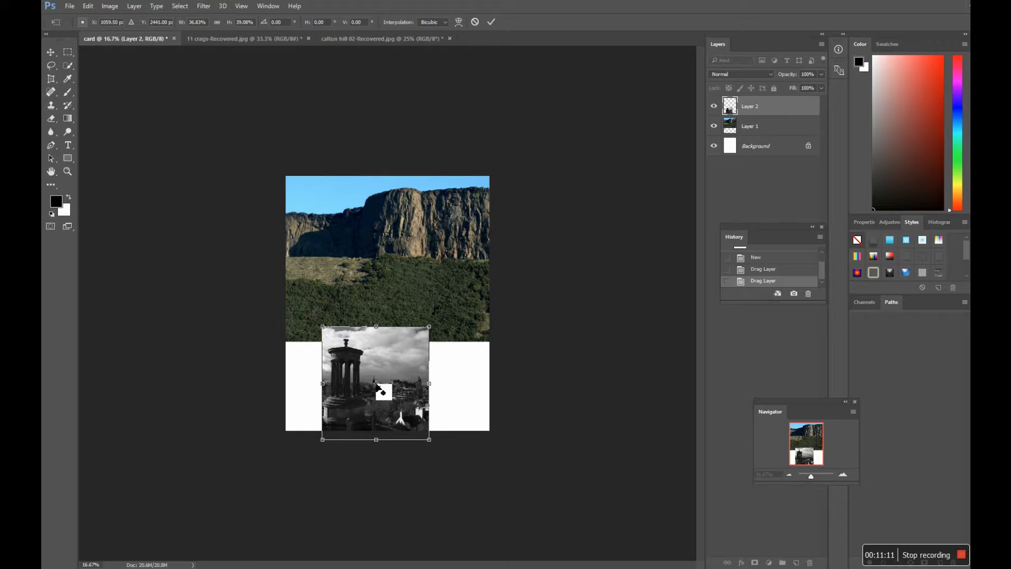
{"action": "key", "text": "Return"}
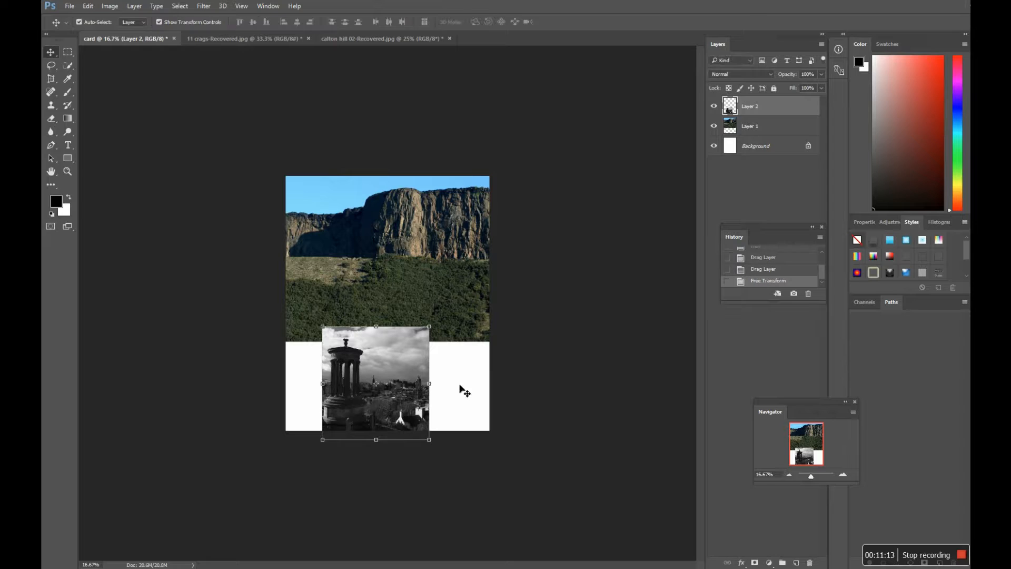
Scale the crags photo on Layer 1 proportionally to about 55% and position it near the top of the card
{"action": "left_click", "coordinate": [454, 386]}
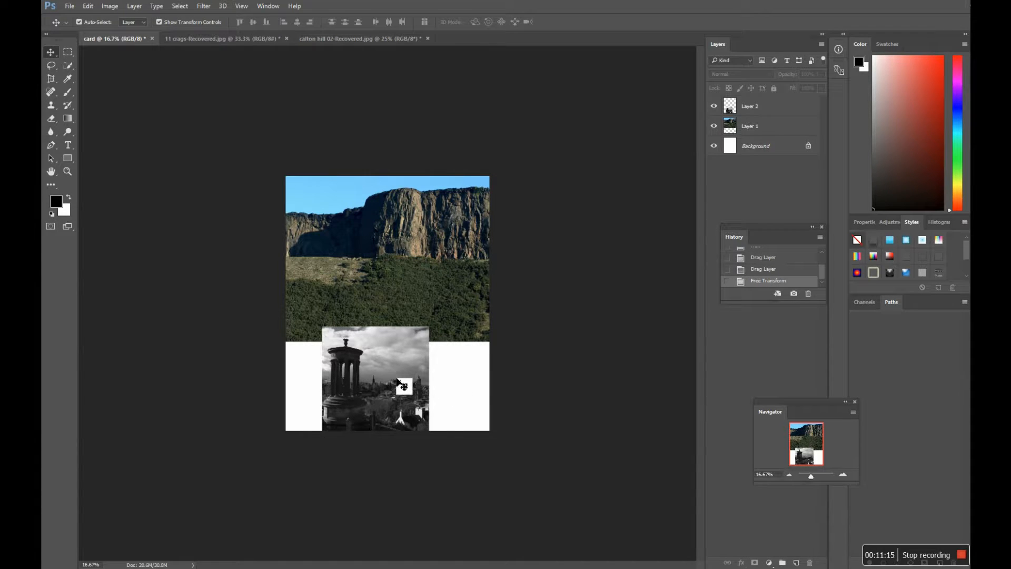
{"action": "left_click", "coordinate": [393, 379]}
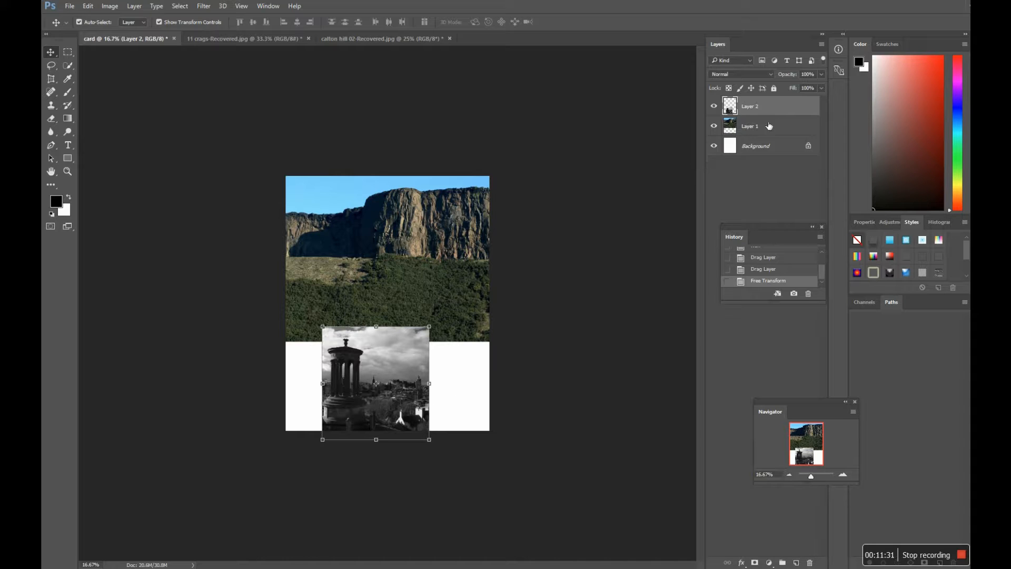
{"action": "left_click", "coordinate": [756, 128]}
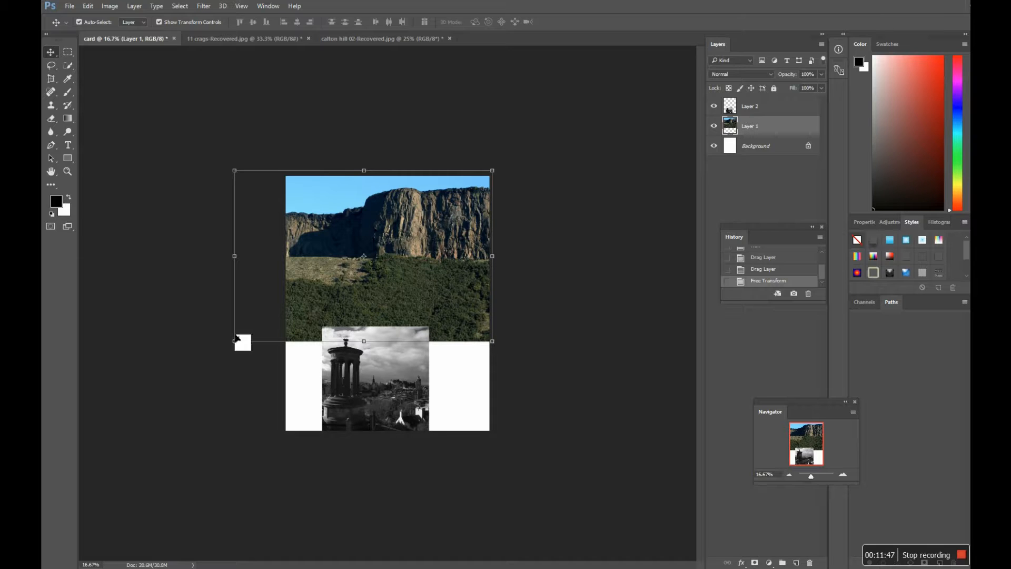
{"action": "key", "text": "shift"}
{"action": "left_click_drag", "start_coordinate": [236, 342], "coordinate": [351, 263]}
{"action": "left_click_drag", "start_coordinate": [404, 213], "coordinate": [375, 228]}
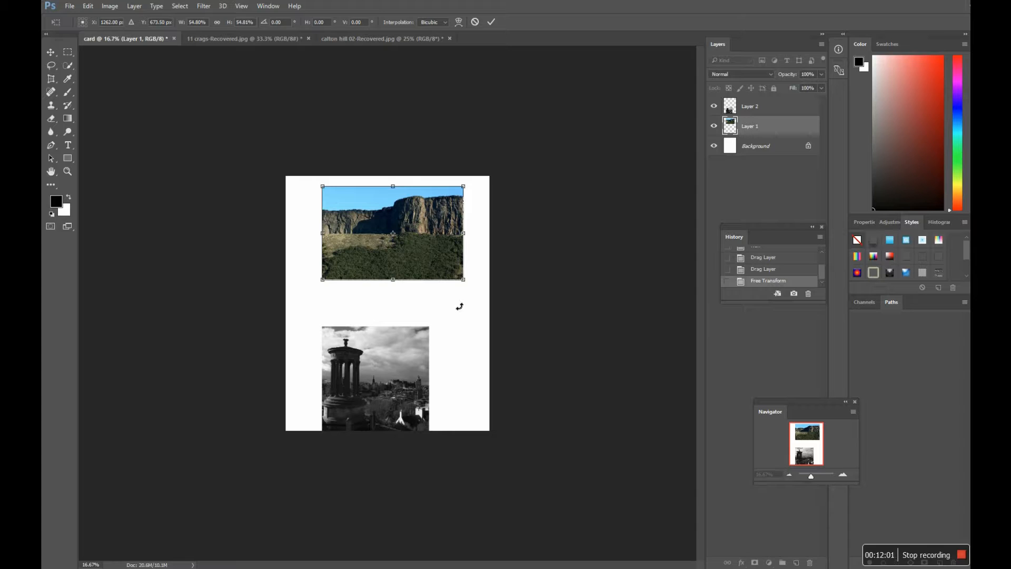
{"action": "double_click", "coordinate": [440, 266]}
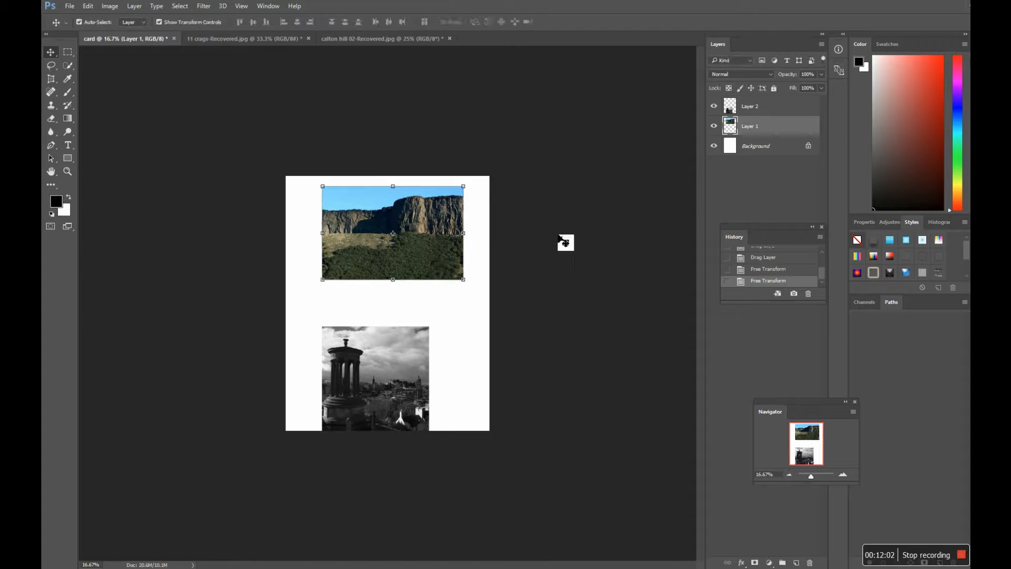
Select Layer 2 and move the calton hill photo up and left so it lies fully inside the card's lower half
{"action": "left_click", "coordinate": [773, 107]}
{"action": "left_click", "coordinate": [771, 126]}
{"action": "left_click", "coordinate": [774, 110]}
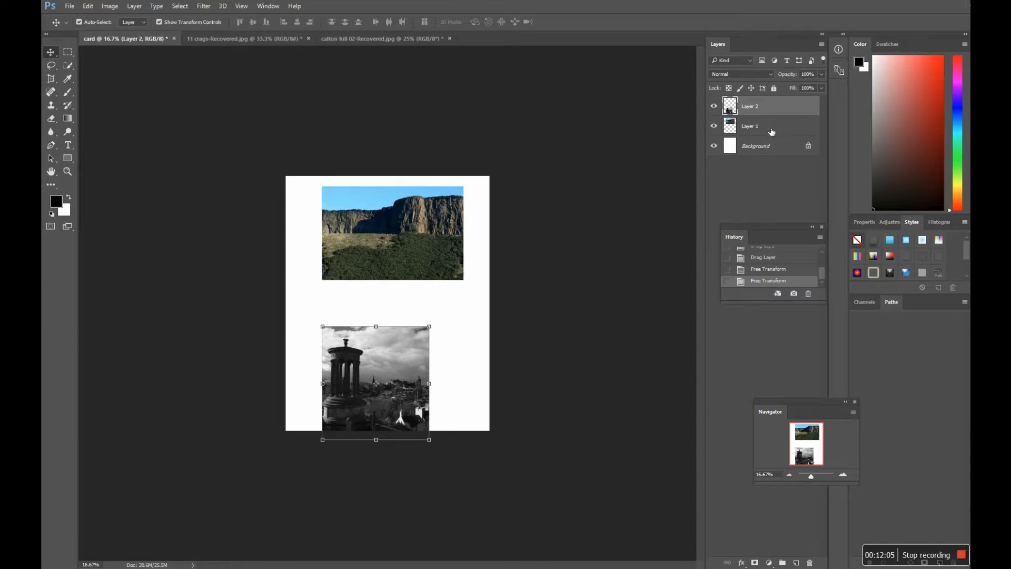
{"action": "left_click", "coordinate": [768, 150]}
{"action": "left_click", "coordinate": [776, 128]}
{"action": "left_click_drag", "start_coordinate": [777, 112], "coordinate": [746, 126]}
{"action": "left_click_drag", "start_coordinate": [406, 357], "coordinate": [394, 333]}
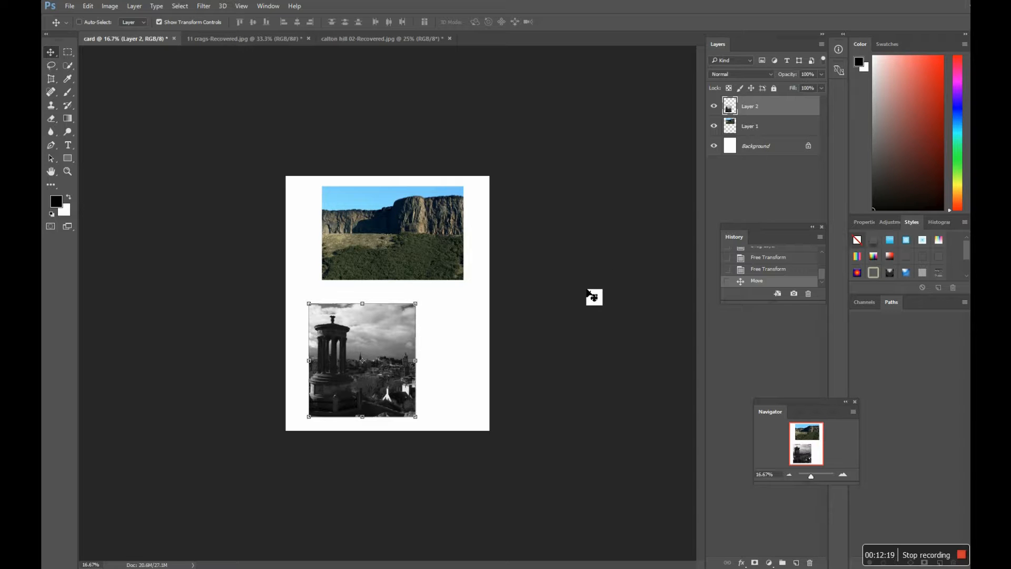
Move the calton hill photo right and up, closer beneath the crags photo
{"action": "key", "text": "ctrl+plus"}
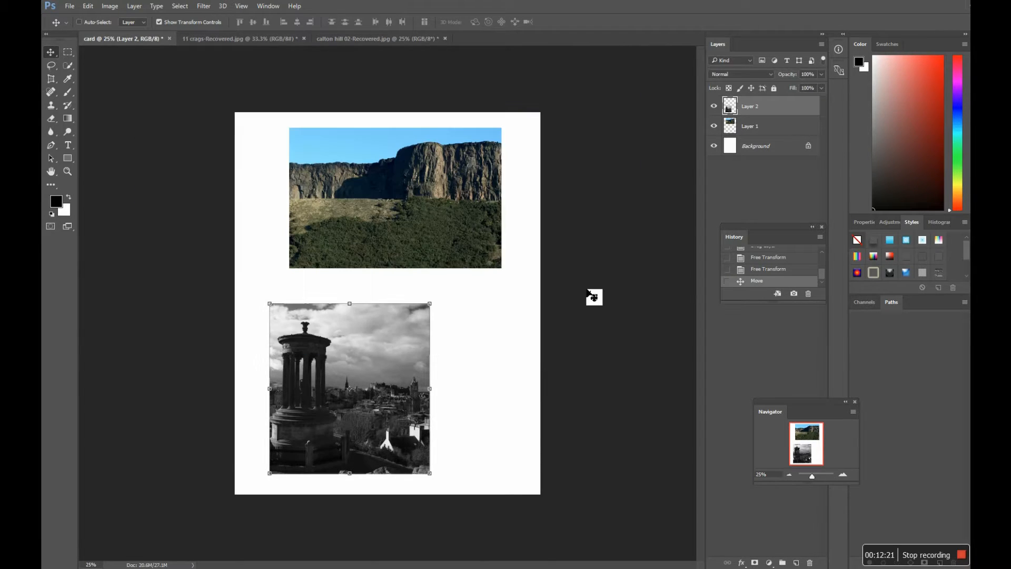
{"action": "key", "text": "ctrl+plus"}
{"action": "key", "text": "ctrl+plus"}
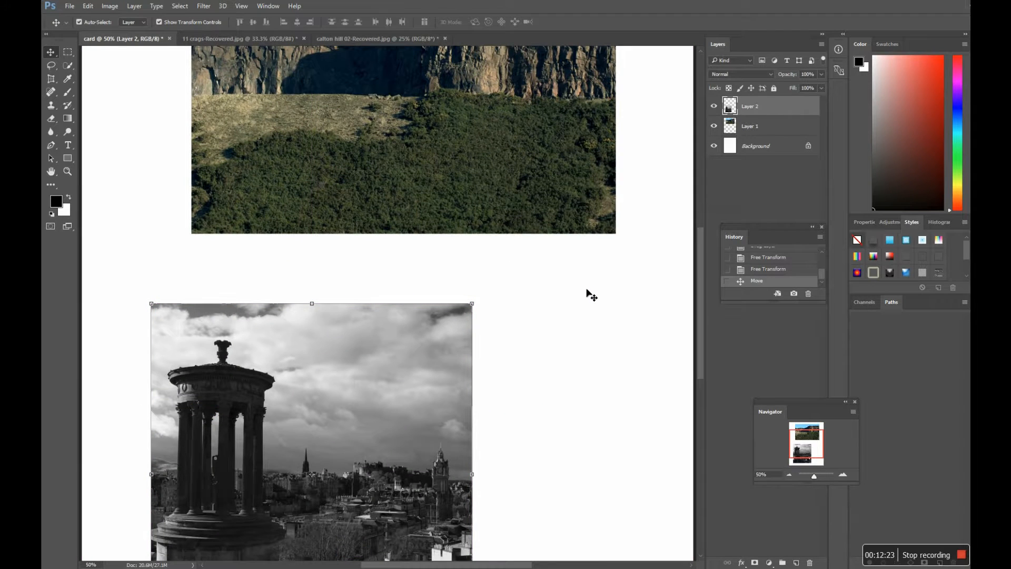
{"action": "mouse_move", "coordinate": [701, 271]}
{"action": "left_mouse_down"}
{"action": "mouse_move", "coordinate": [699, 178]}
{"action": "mouse_move", "coordinate": [707, 346]}
{"action": "mouse_move", "coordinate": [697, 255]}
{"action": "left_mouse_up"}
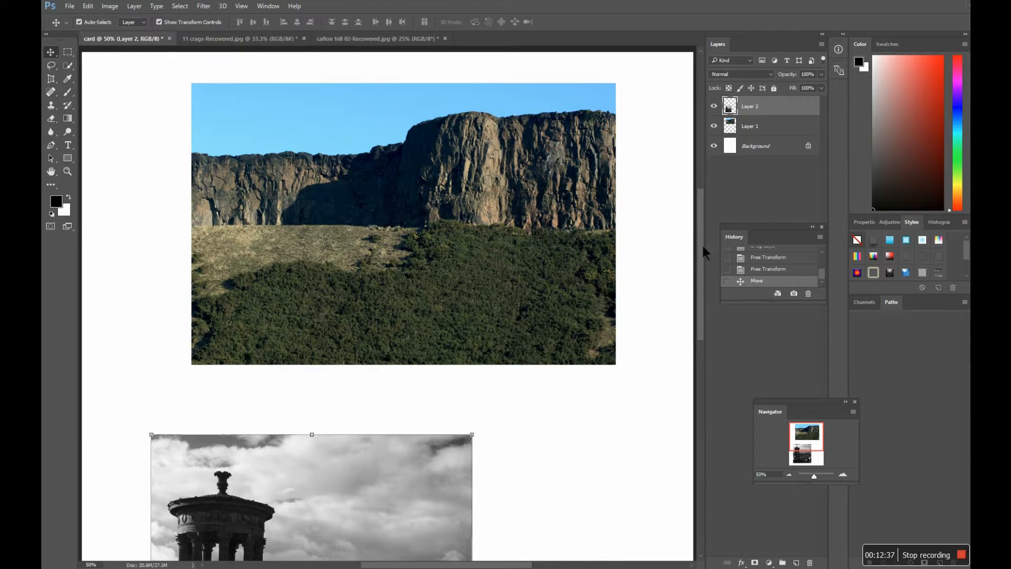
{"action": "left_click_drag", "start_coordinate": [702, 239], "coordinate": [701, 279]}
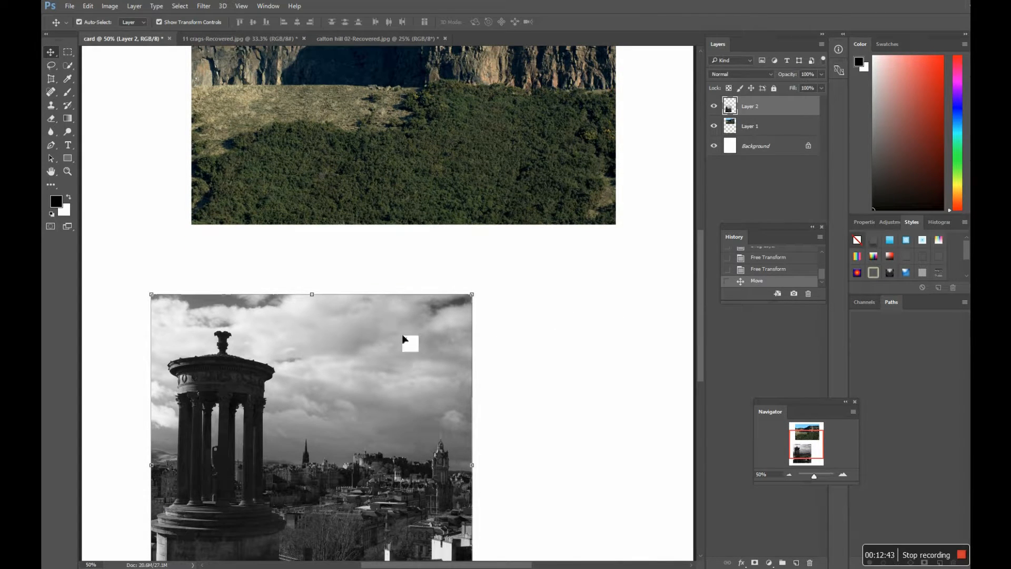
{"action": "left_click_drag", "start_coordinate": [299, 350], "coordinate": [363, 319]}
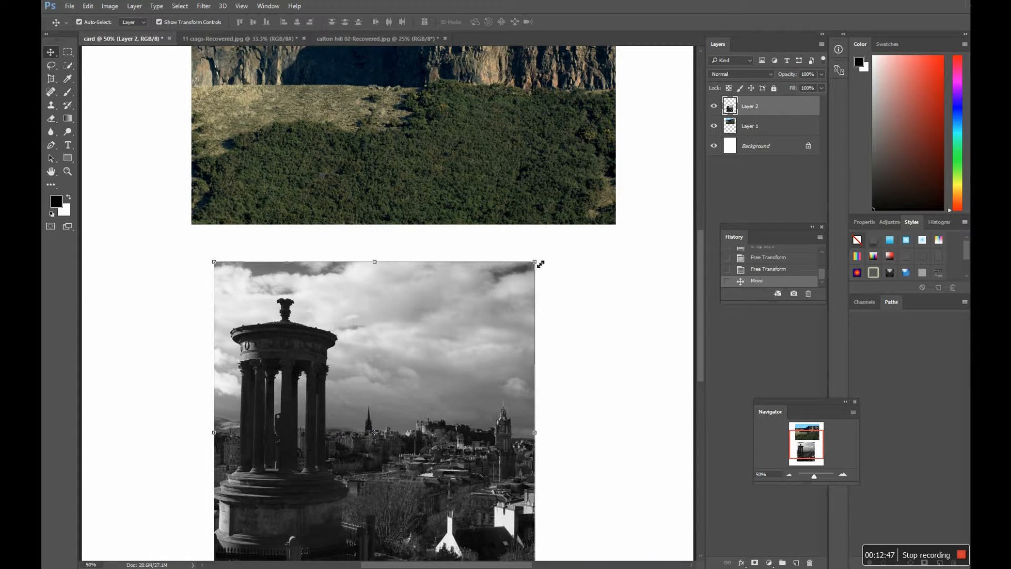
Rotate the calton hill photo about 180° so it is upside down and move it slightly lower on the card
{"action": "left_click_drag", "start_coordinate": [544, 258], "coordinate": [313, 504]}
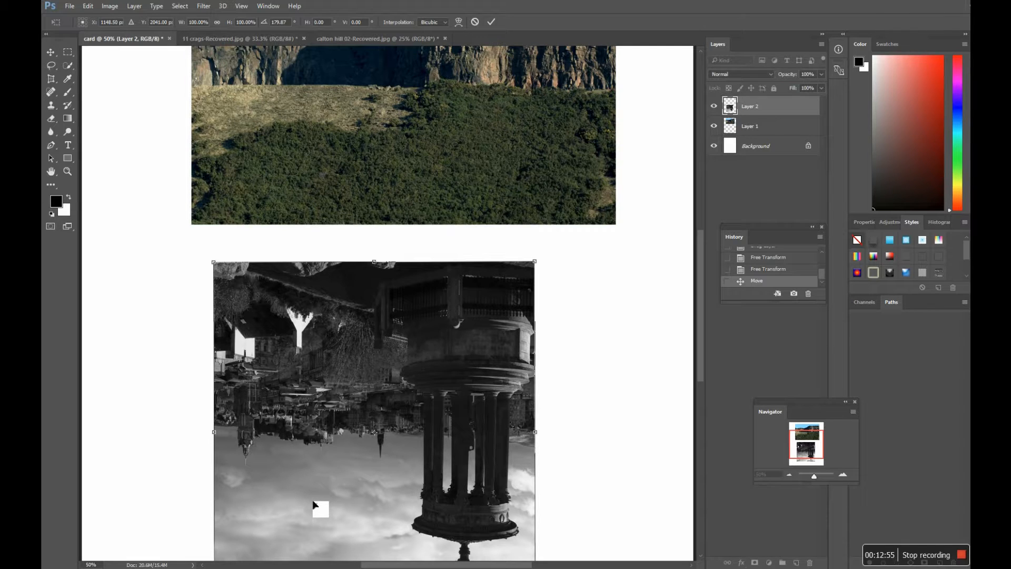
{"action": "key", "text": "ctrl+minus"}
{"action": "key", "text": "ctrl+minus"}
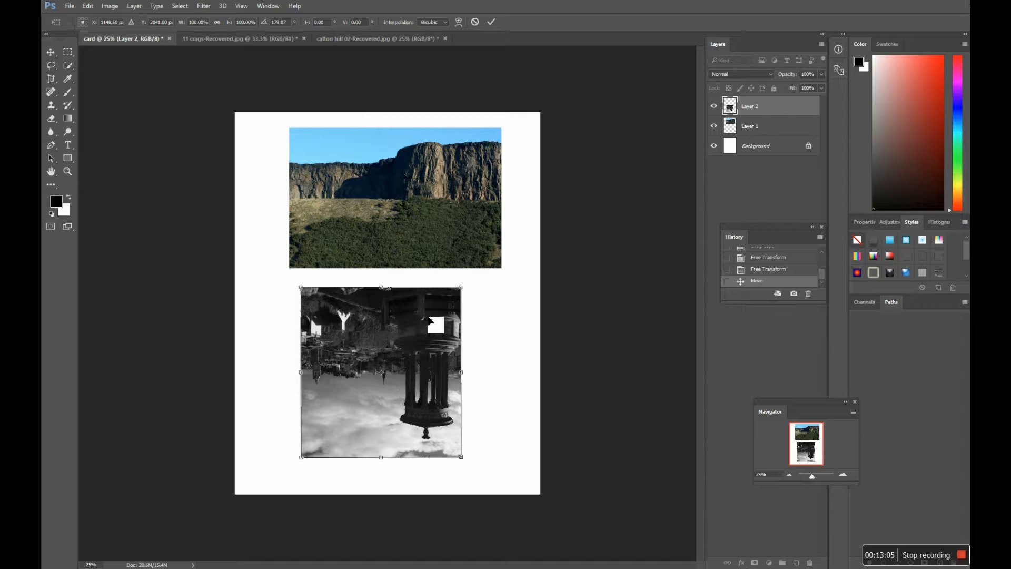
{"action": "left_click_drag", "start_coordinate": [429, 329], "coordinate": [427, 345]}
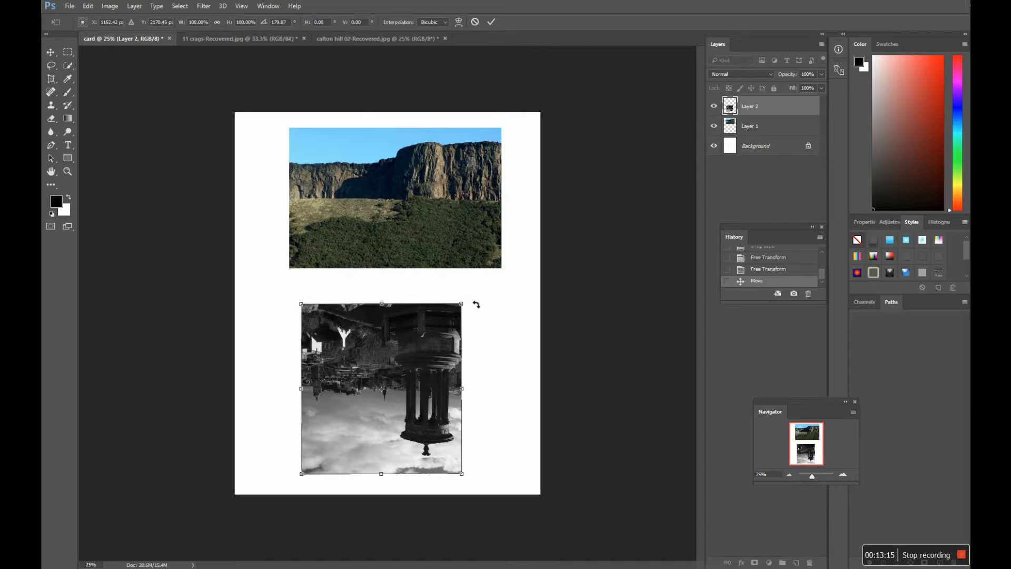
Rotate the calton hill photo back upright to about 0.3° and apply the transformation
{"action": "left_click_drag", "start_coordinate": [477, 304], "coordinate": [320, 456]}
{"action": "left_click_drag", "start_coordinate": [319, 455], "coordinate": [333, 451]}
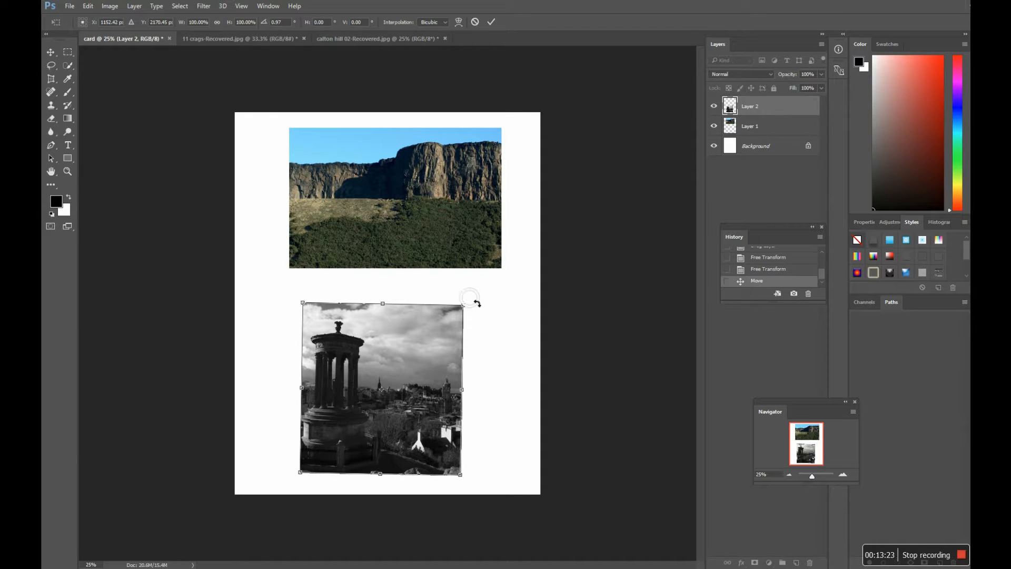
{"action": "right_click", "coordinate": [473, 299]}
{"action": "key", "text": "Escape"}
{"action": "mouse_move", "coordinate": [473, 301]}
{"action": "left_mouse_down"}
{"action": "mouse_move", "coordinate": [467, 295]}
{"action": "mouse_move", "coordinate": [469, 308]}
{"action": "left_mouse_up"}
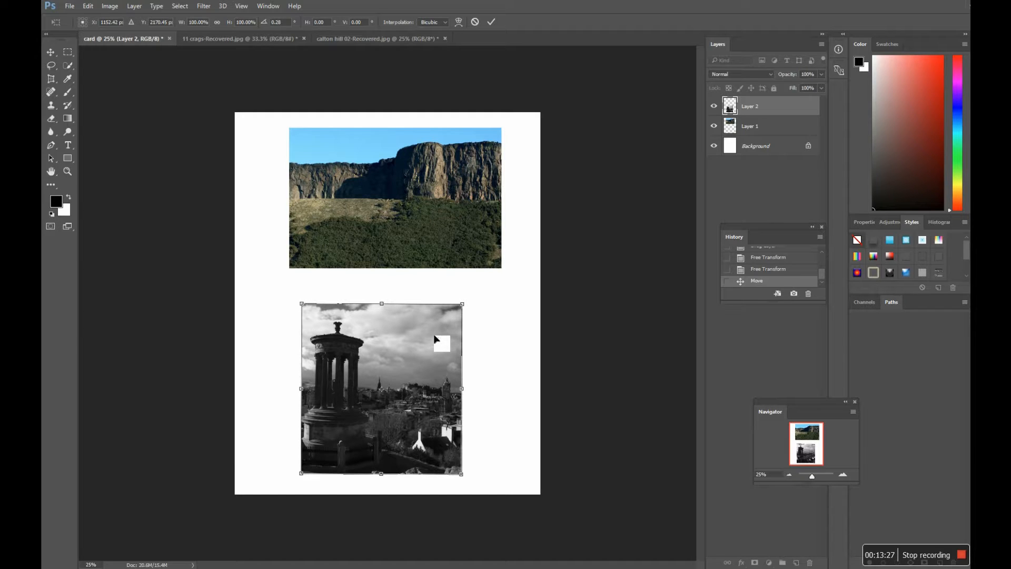
{"action": "double_click", "coordinate": [411, 349]}
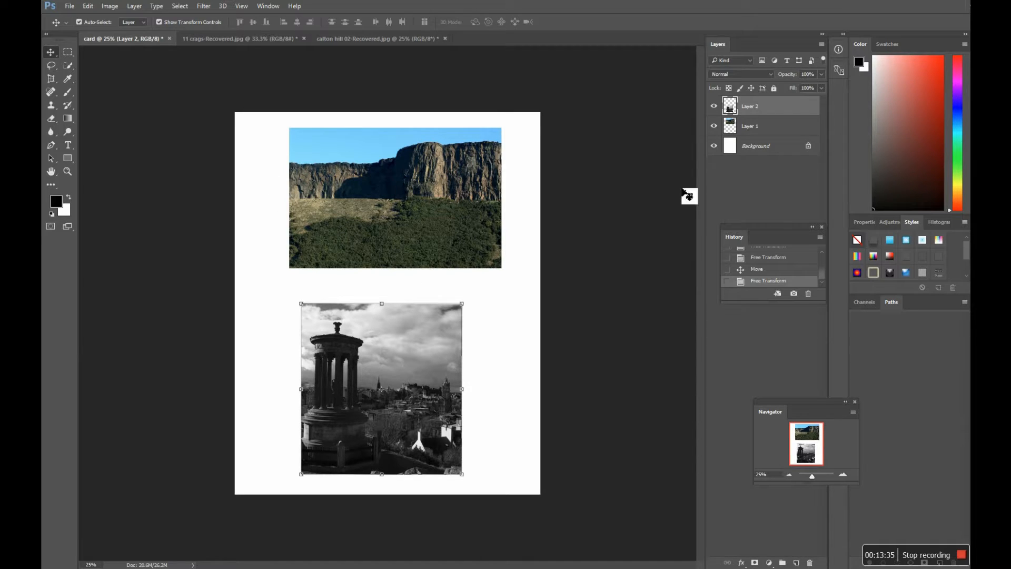
Select the Background layer, set the Type tool's font to Gill Sans MT and check the styles it offers
{"action": "left_click", "coordinate": [770, 148]}
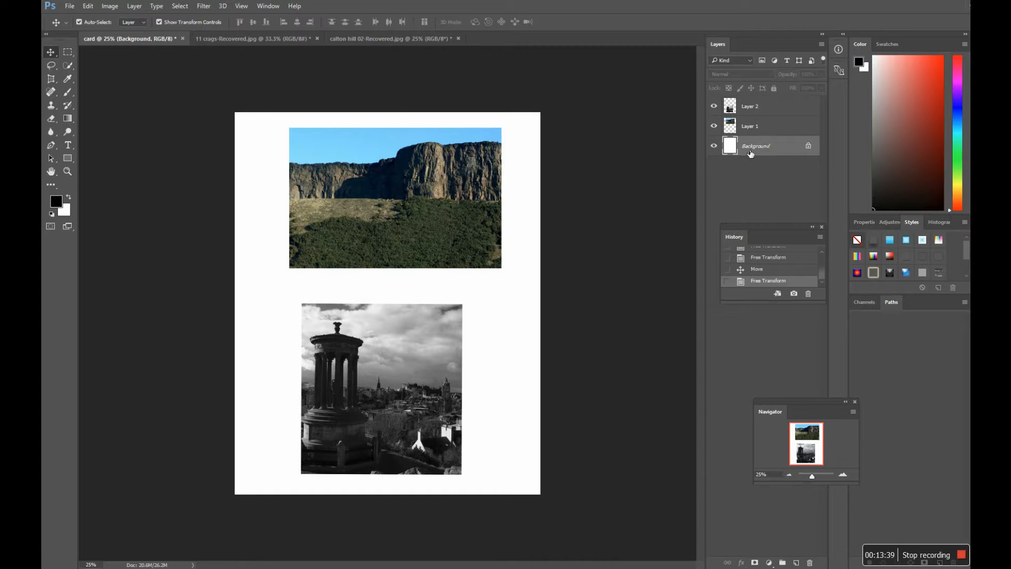
{"action": "left_click", "coordinate": [68, 145]}
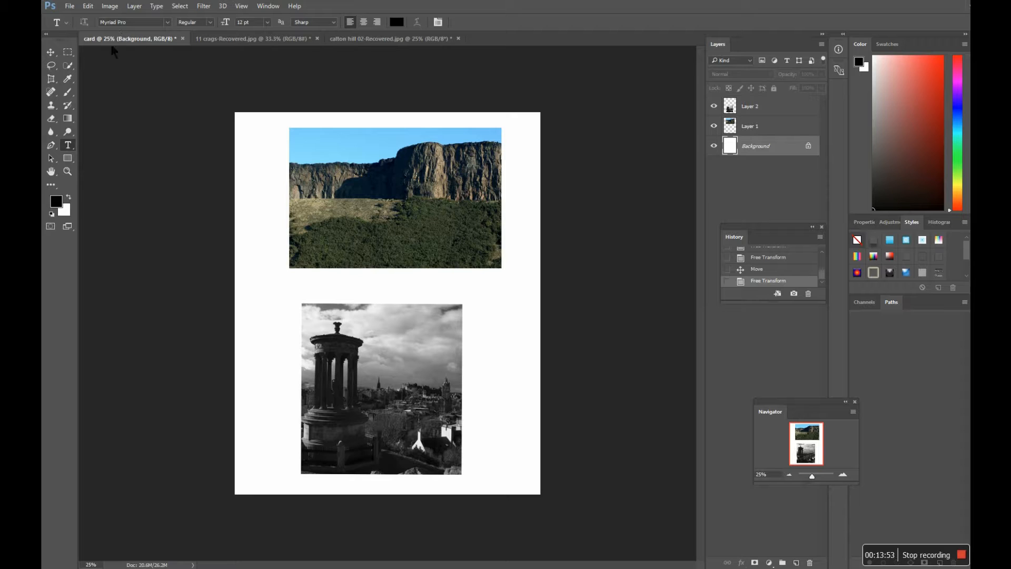
{"action": "left_click", "coordinate": [166, 22]}
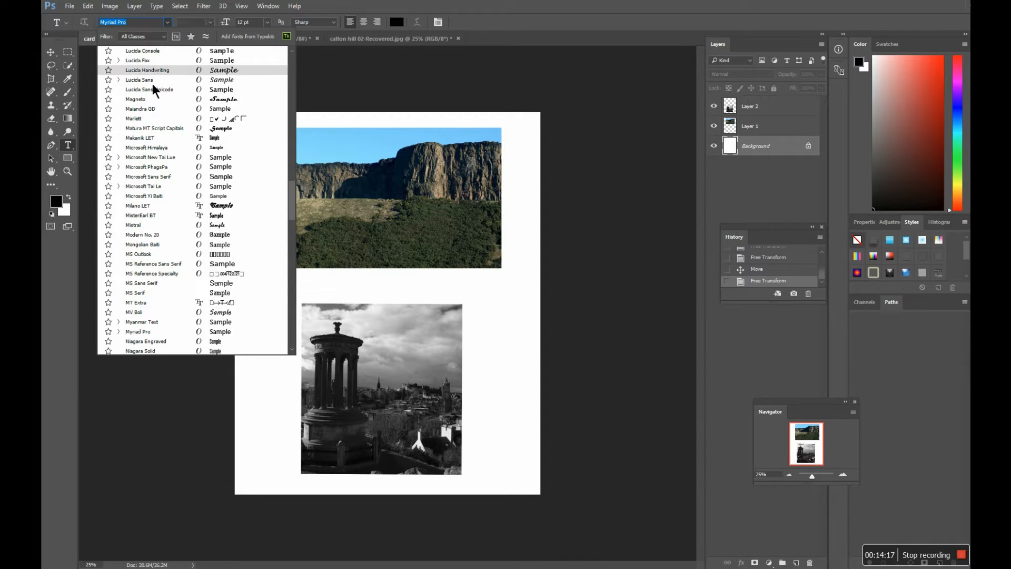
{"action": "left_click_drag", "start_coordinate": [290, 206], "coordinate": [299, 166]}
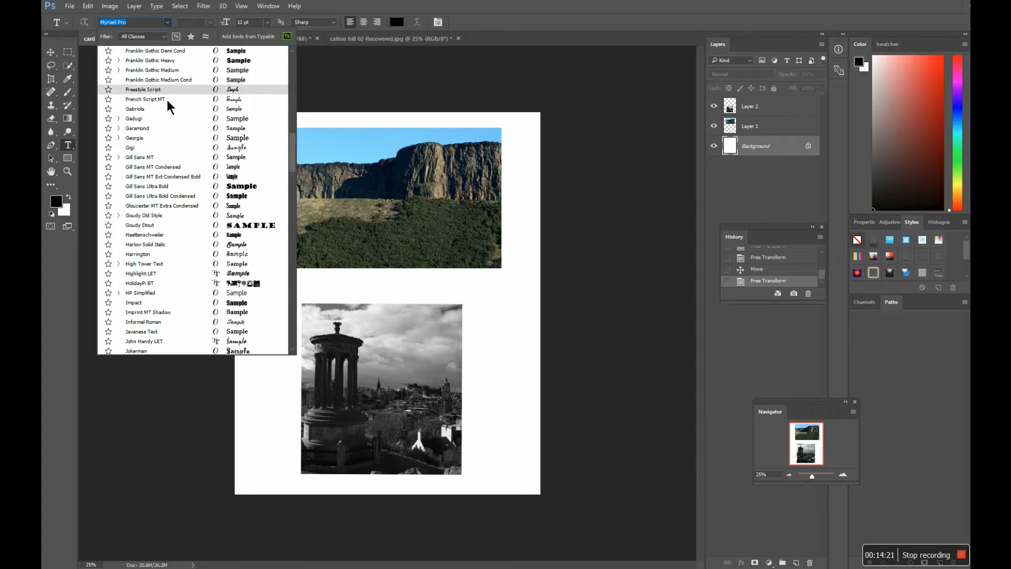
{"action": "left_click", "coordinate": [151, 157]}
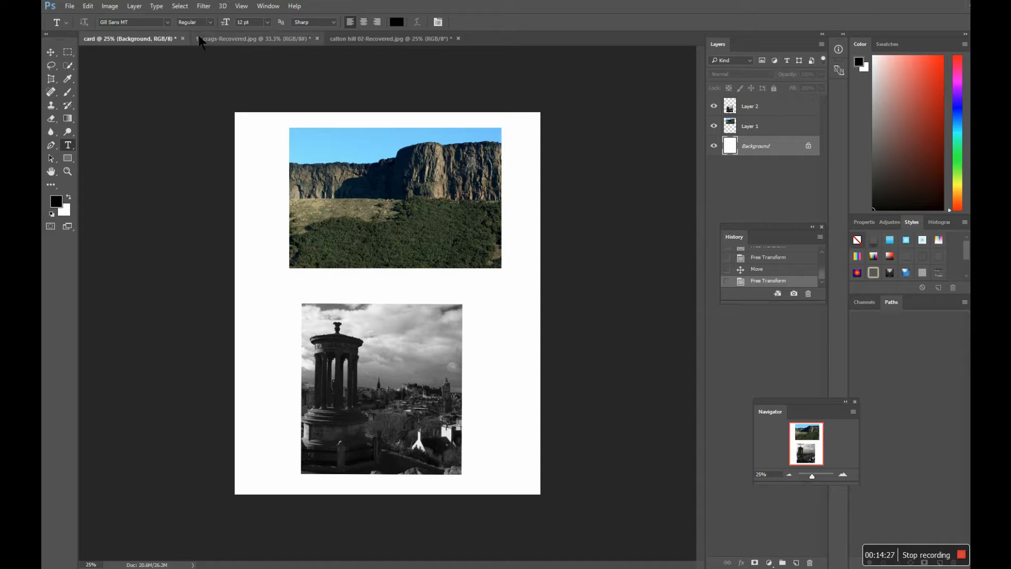
{"action": "left_click", "coordinate": [209, 22]}
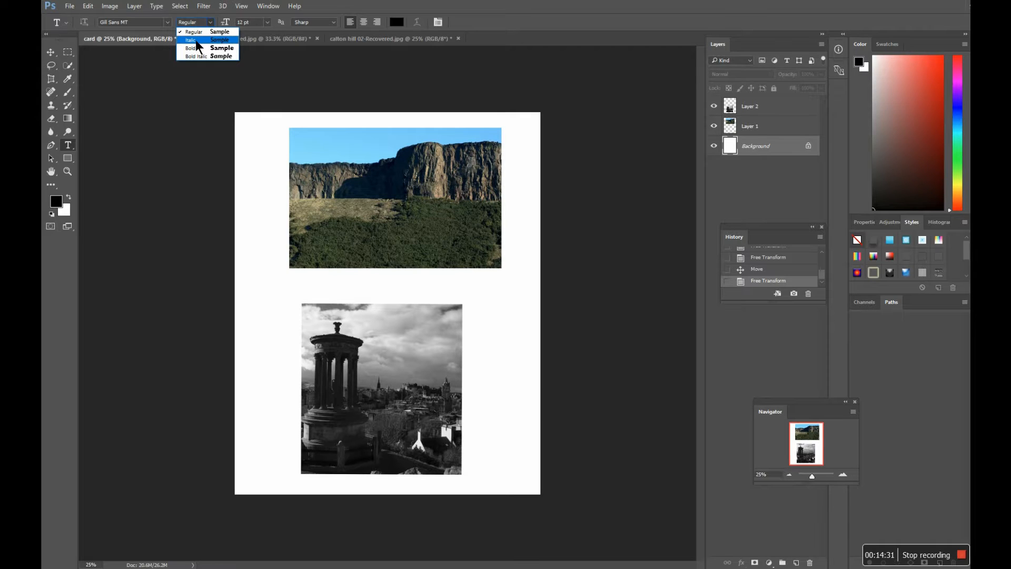
{"action": "left_click", "coordinate": [166, 23]}
Switch the Type tool's font to Arial and look through its available styles
{"action": "left_click", "coordinate": [166, 22]}
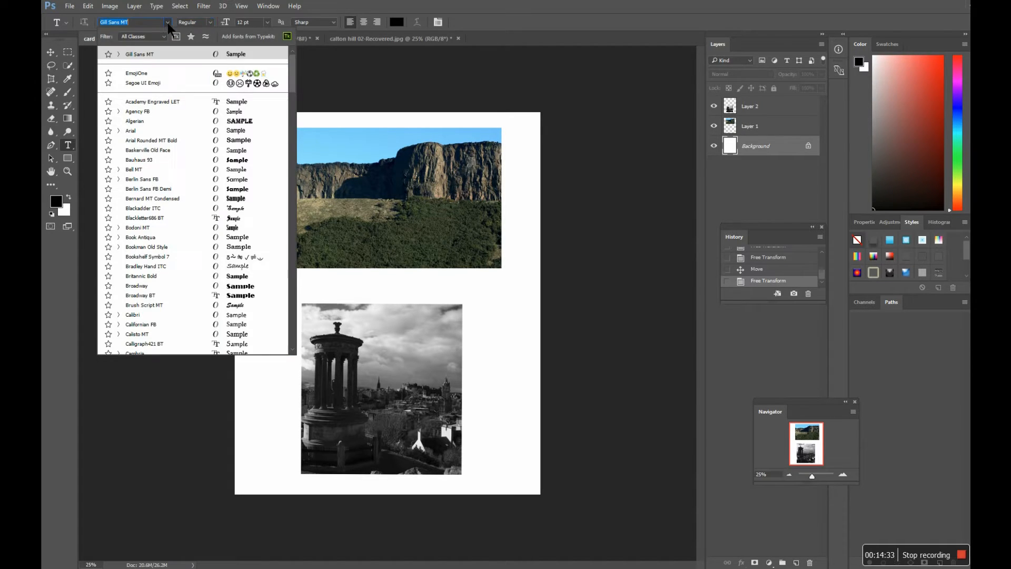
{"action": "left_click", "coordinate": [144, 128]}
{"action": "left_click", "coordinate": [210, 23]}
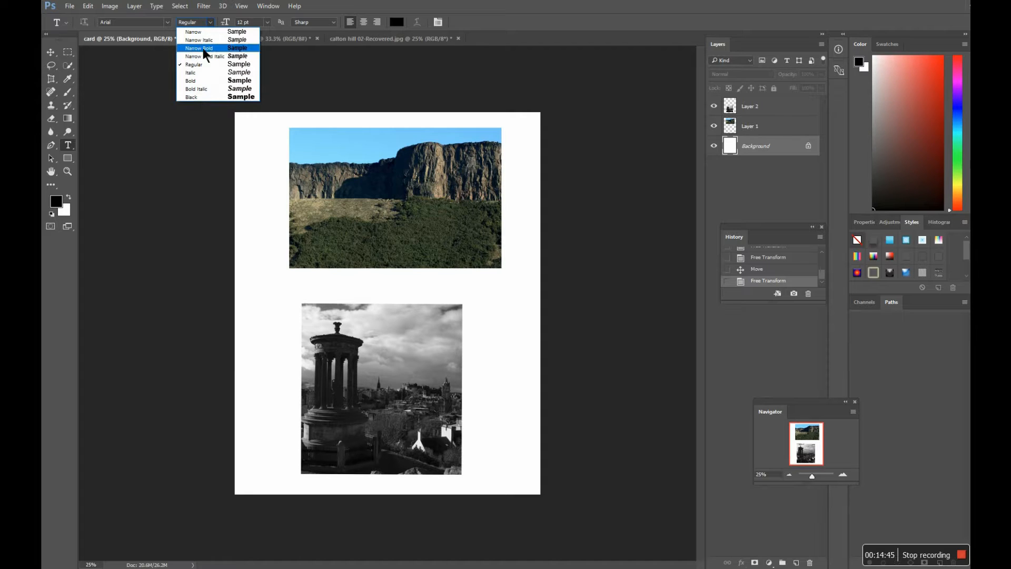
{"action": "left_click", "coordinate": [168, 22]}
Try the fonts Baskerville Old Face, Bauhaus 93 and Blackadder ITC for the Type tool
{"action": "left_click", "coordinate": [168, 22]}
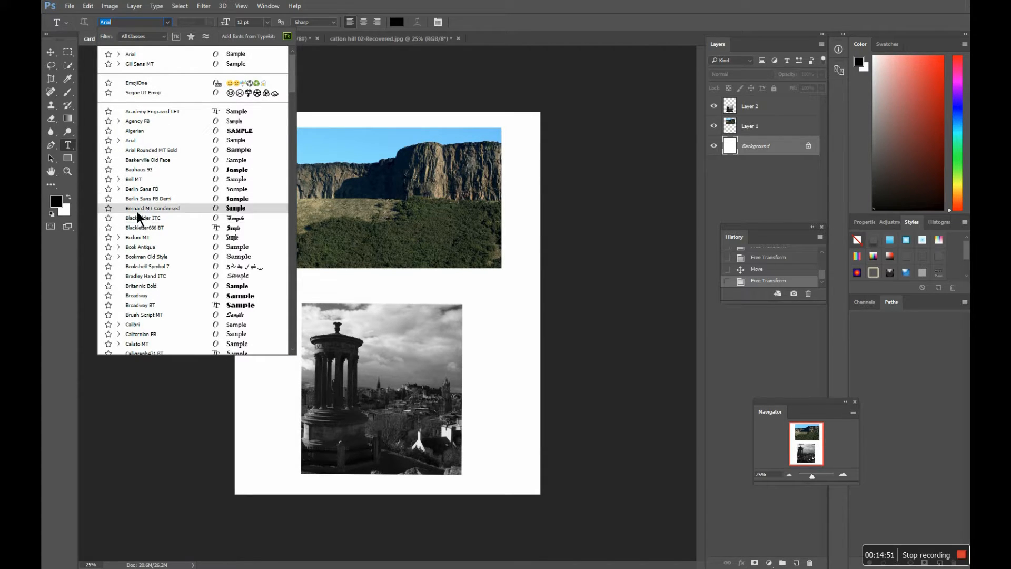
{"action": "left_click", "coordinate": [157, 159]}
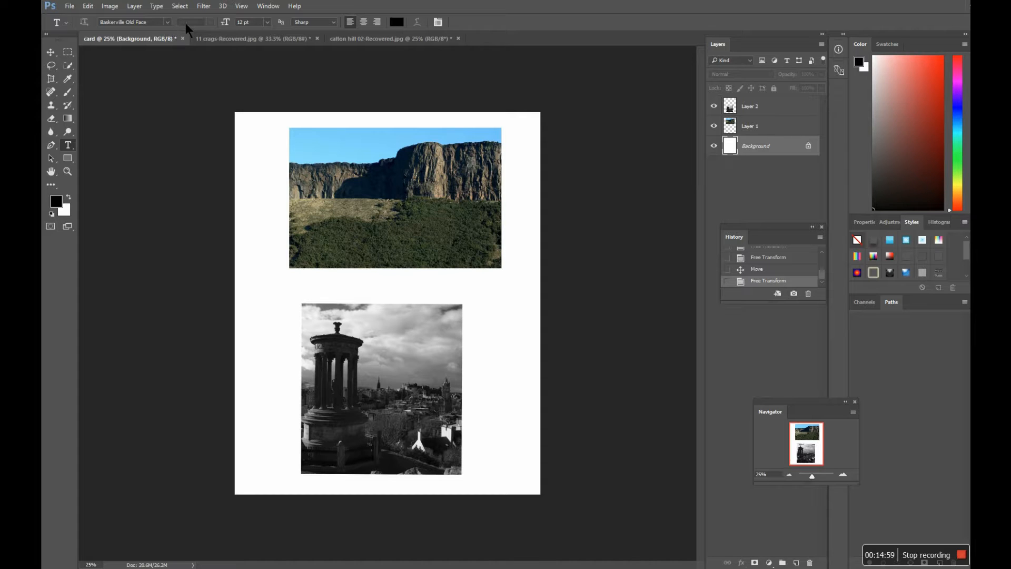
{"action": "left_click", "coordinate": [166, 23]}
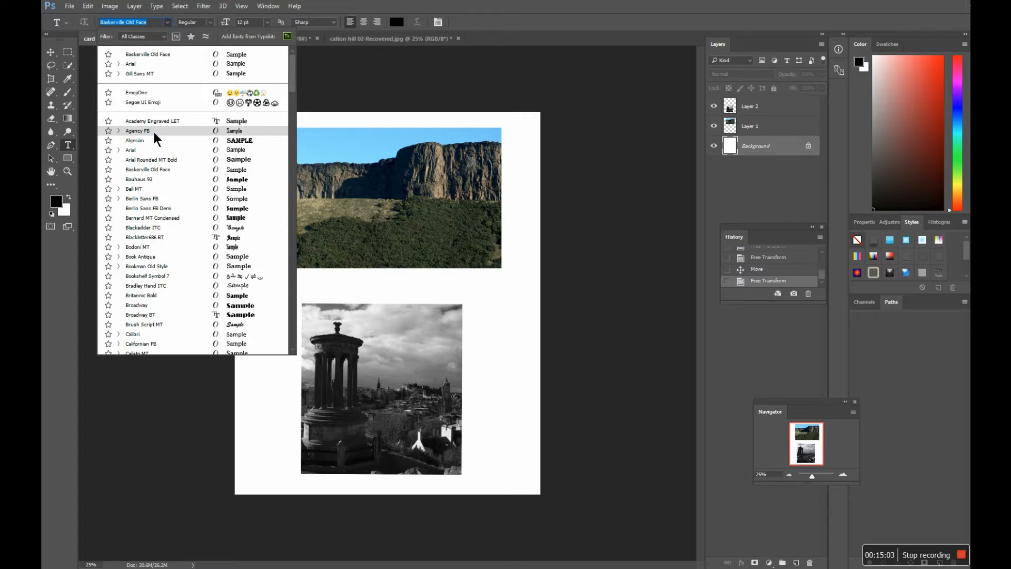
{"action": "left_click", "coordinate": [148, 183]}
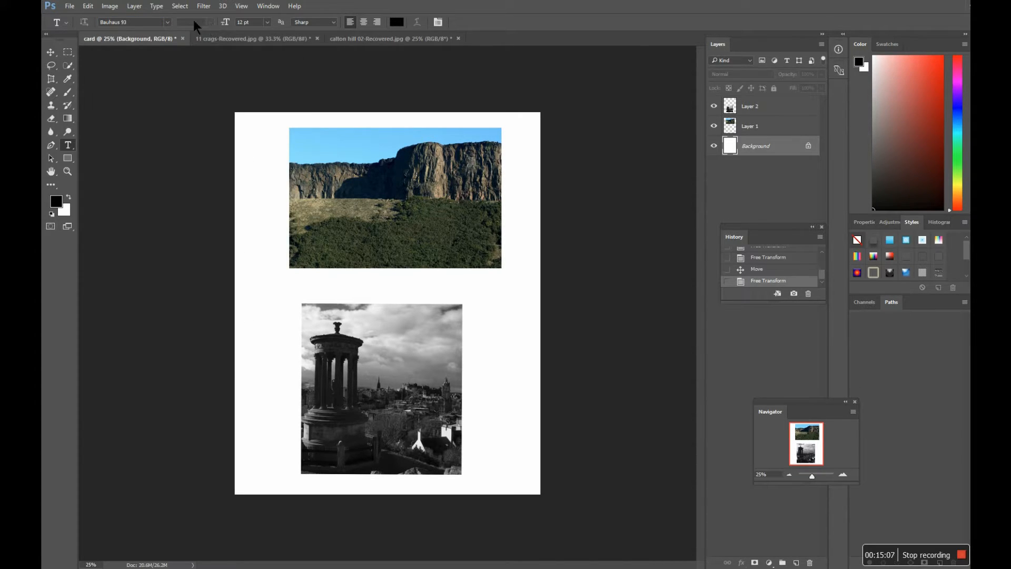
{"action": "left_click", "coordinate": [167, 23]}
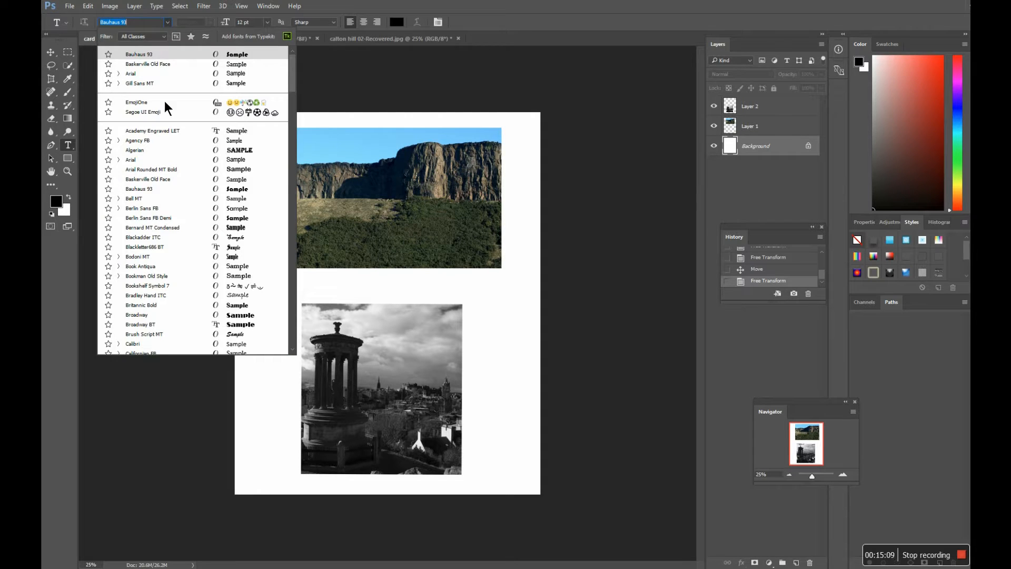
{"action": "left_click", "coordinate": [151, 238]}
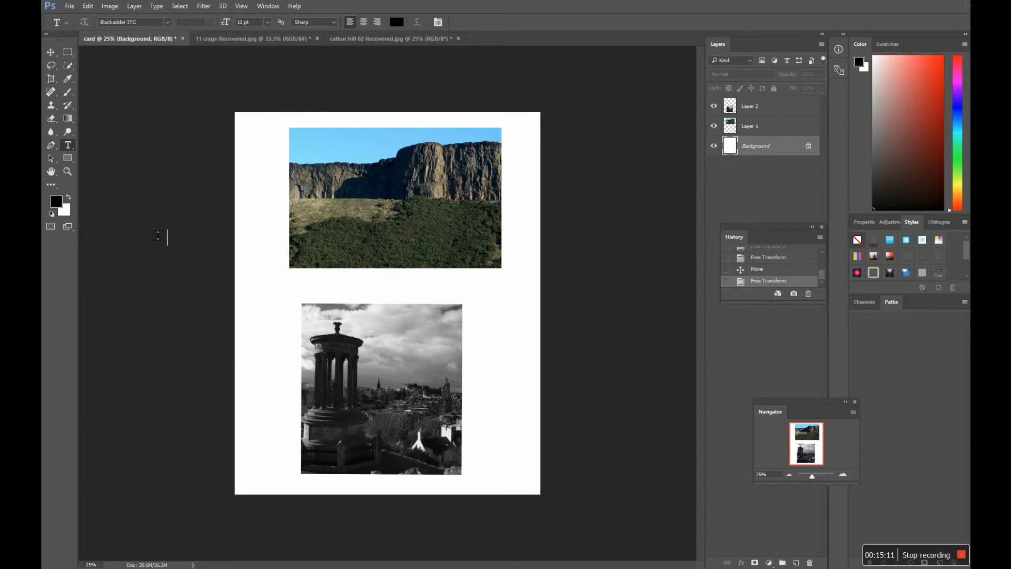
Set the Type tool's font back to Arial and keep the Regular style
{"action": "left_click", "coordinate": [166, 22]}
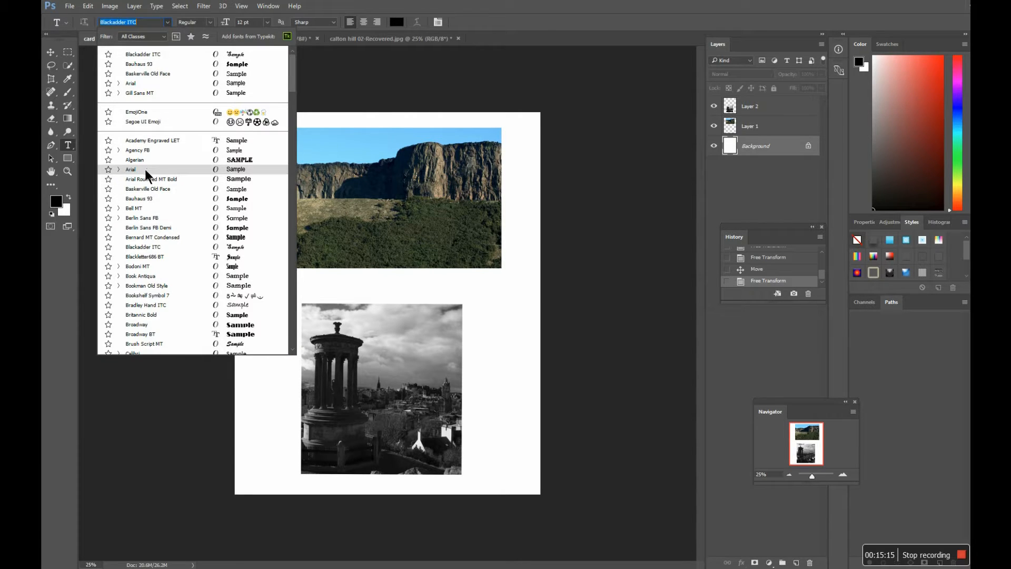
{"action": "left_click", "coordinate": [144, 169]}
{"action": "left_click", "coordinate": [210, 22]}
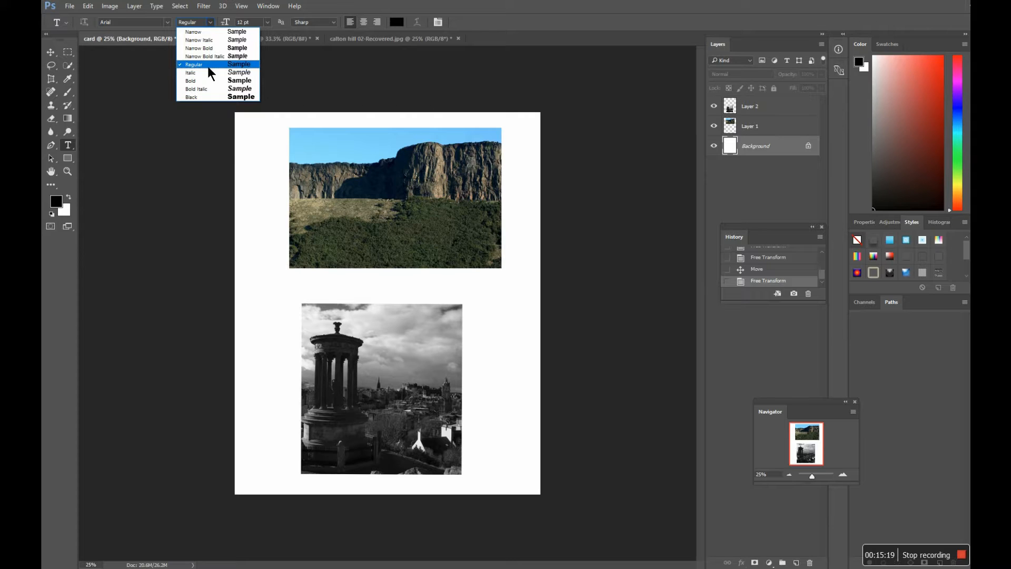
{"action": "left_click", "coordinate": [240, 20]}
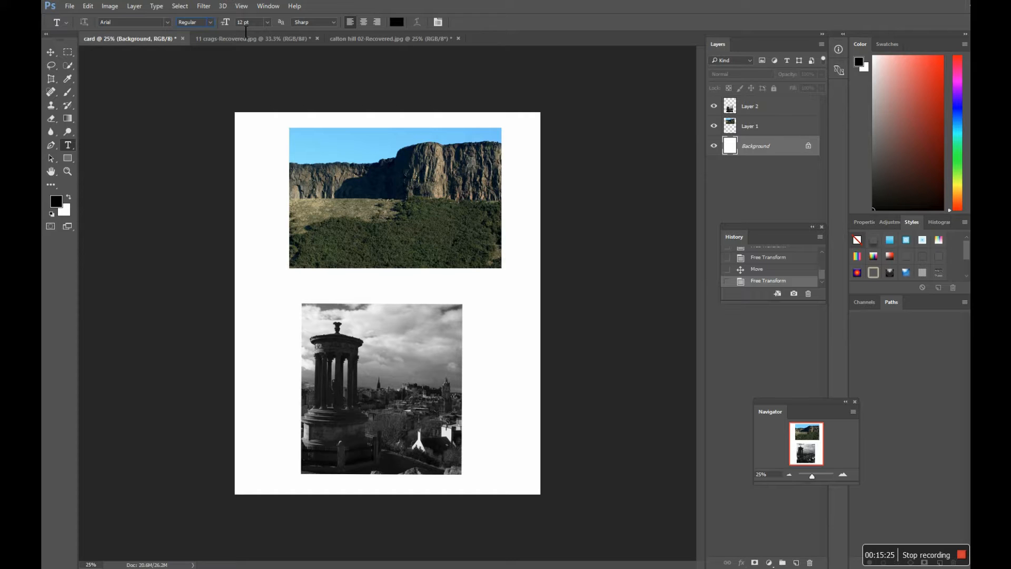
Start a text line in the gap between the two photos and set its font size to 72 pt
{"action": "left_click", "coordinate": [276, 287]}
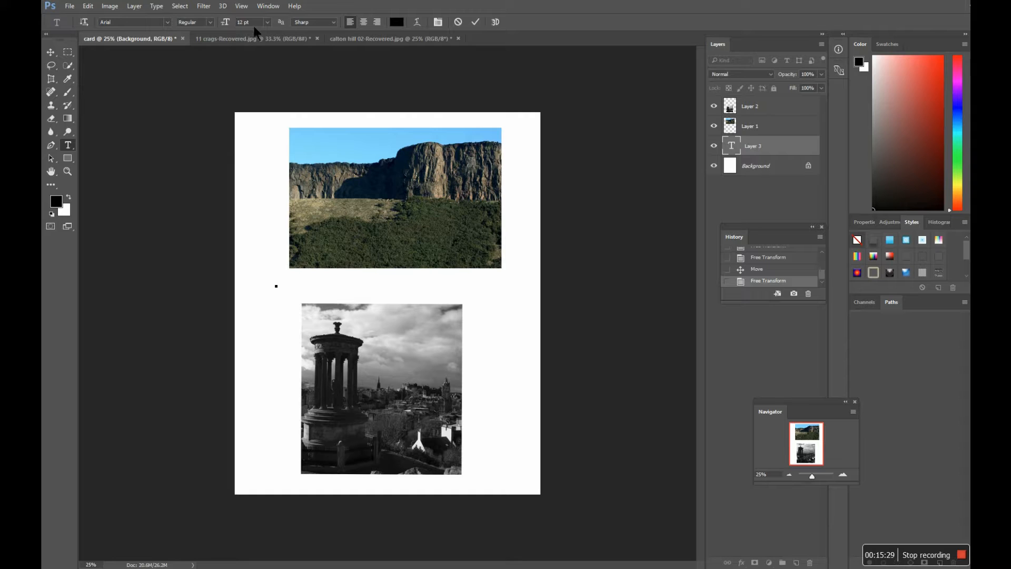
{"action": "left_click", "coordinate": [267, 21]}
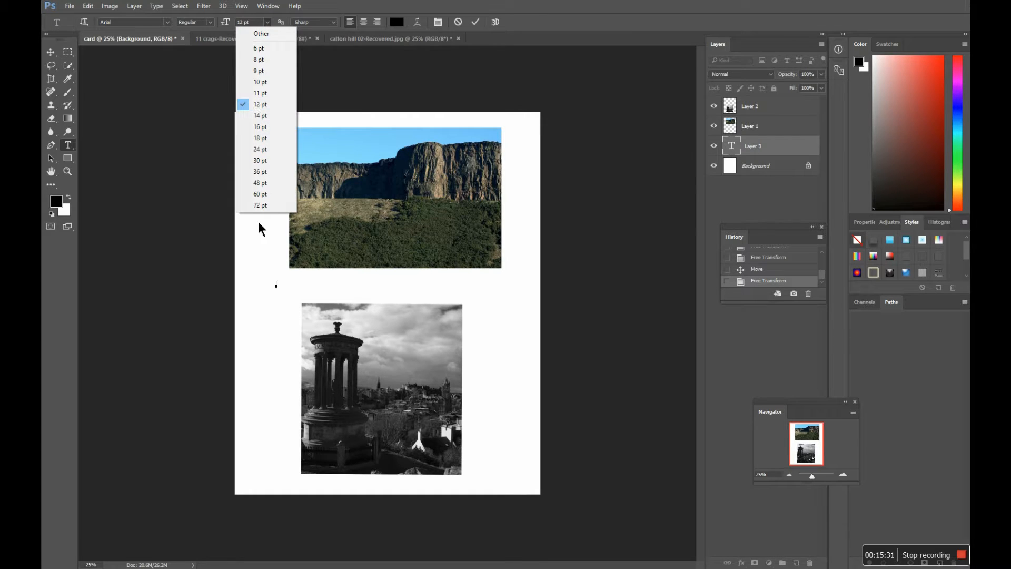
{"action": "left_click", "coordinate": [258, 206]}
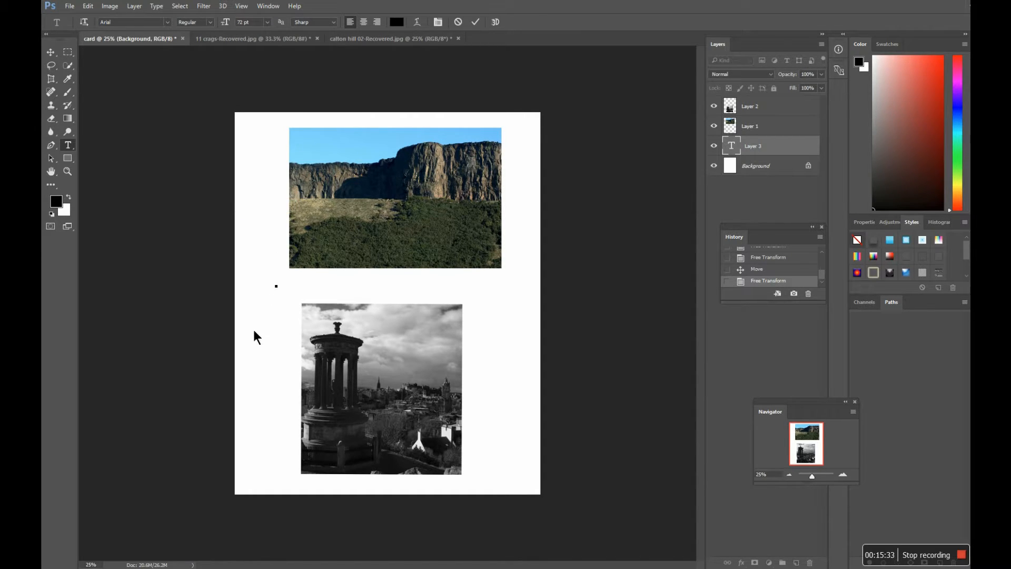
Try to enter a custom font size of 150 for the new text
{"action": "left_click", "coordinate": [247, 22]}
{"action": "double_click", "coordinate": [252, 22]}
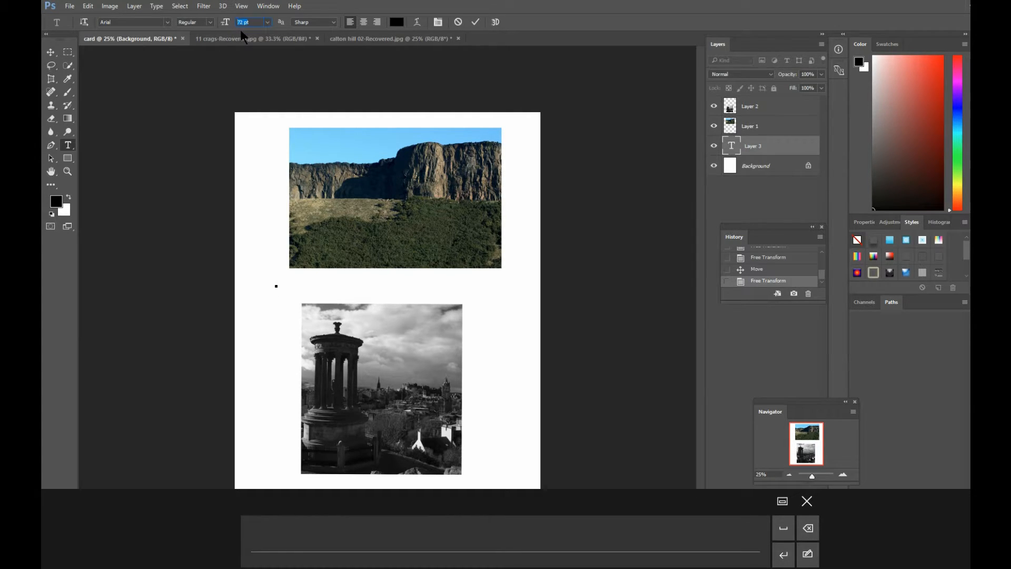
{"action": "type", "text": "40t"}
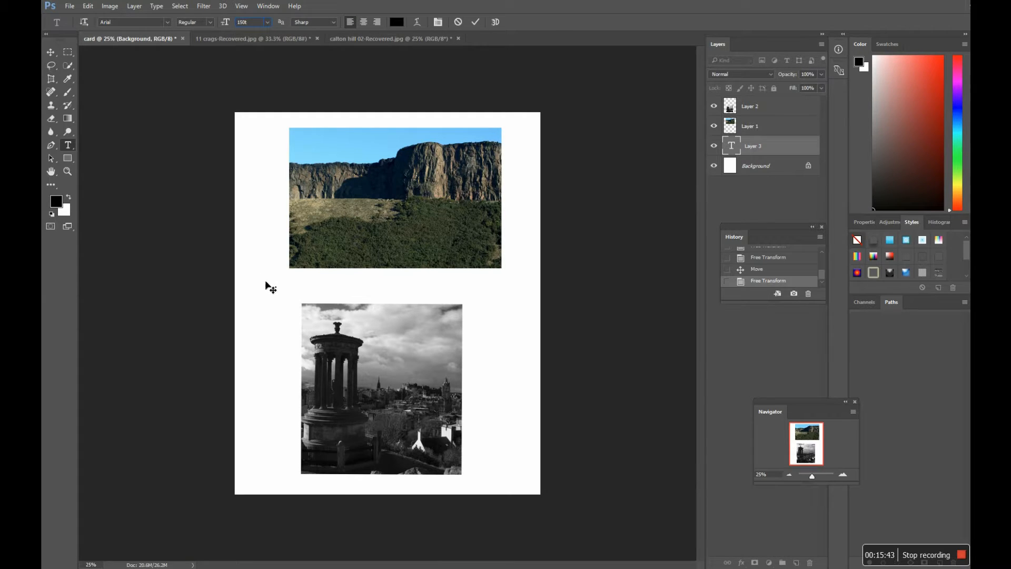
{"action": "left_click", "coordinate": [266, 282]}
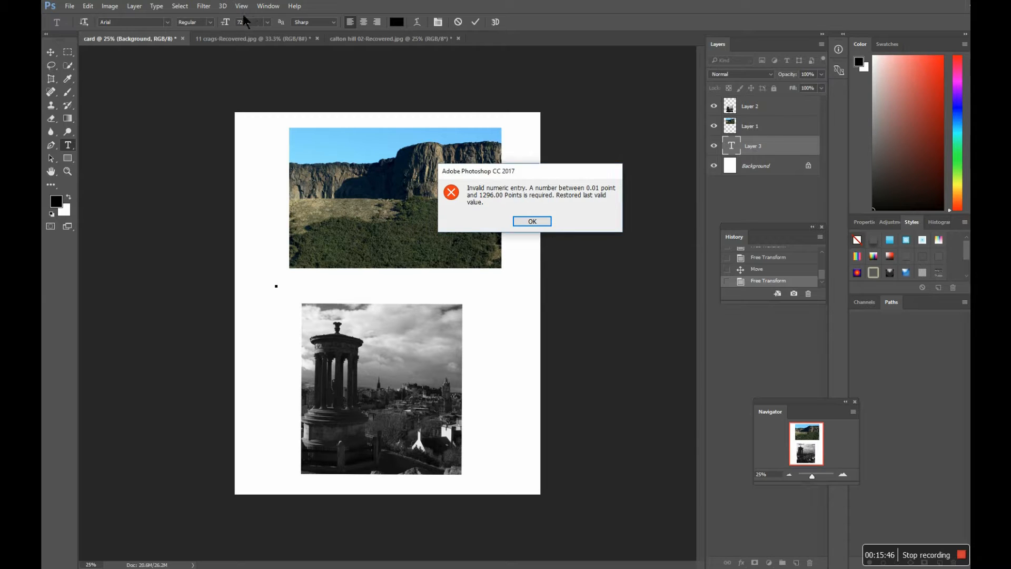
{"action": "left_click", "coordinate": [530, 221]}
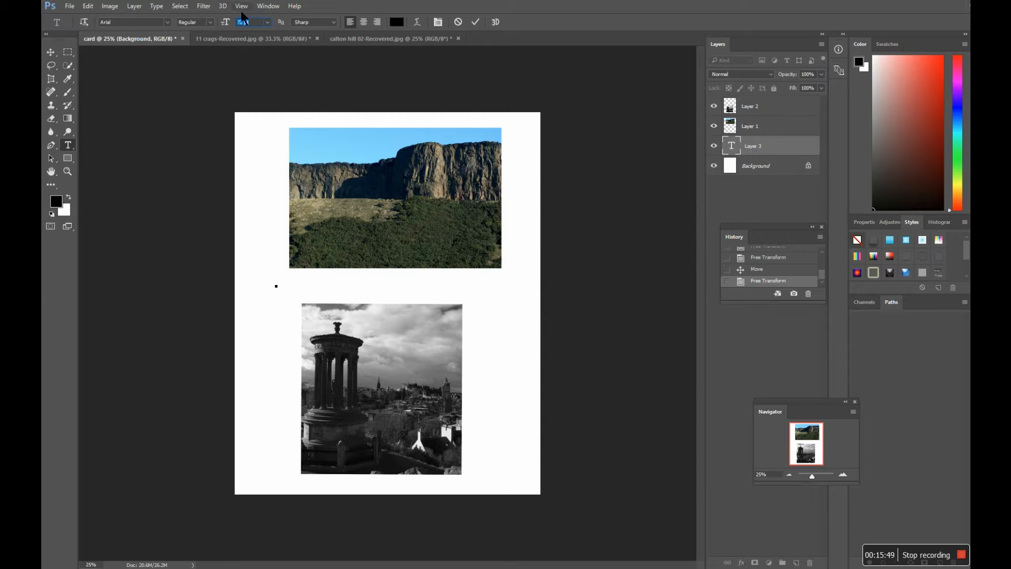
Set the font size to 150 pt and enter the text "XCV" between the two photos
{"action": "left_click", "coordinate": [250, 23]}
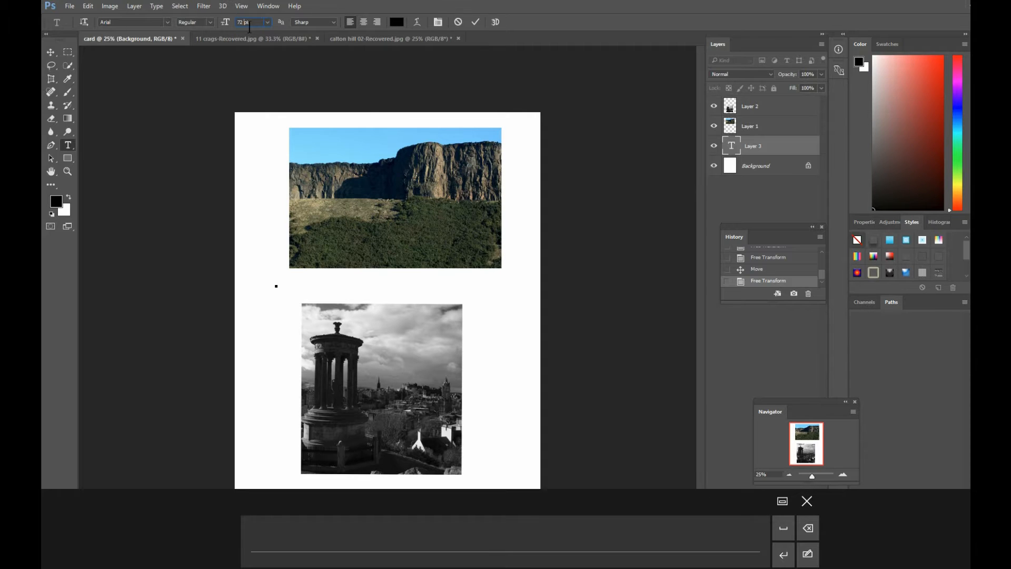
{"action": "left_click_drag", "start_coordinate": [243, 20], "coordinate": [235, 20]}
{"action": "type", "text": "150"}
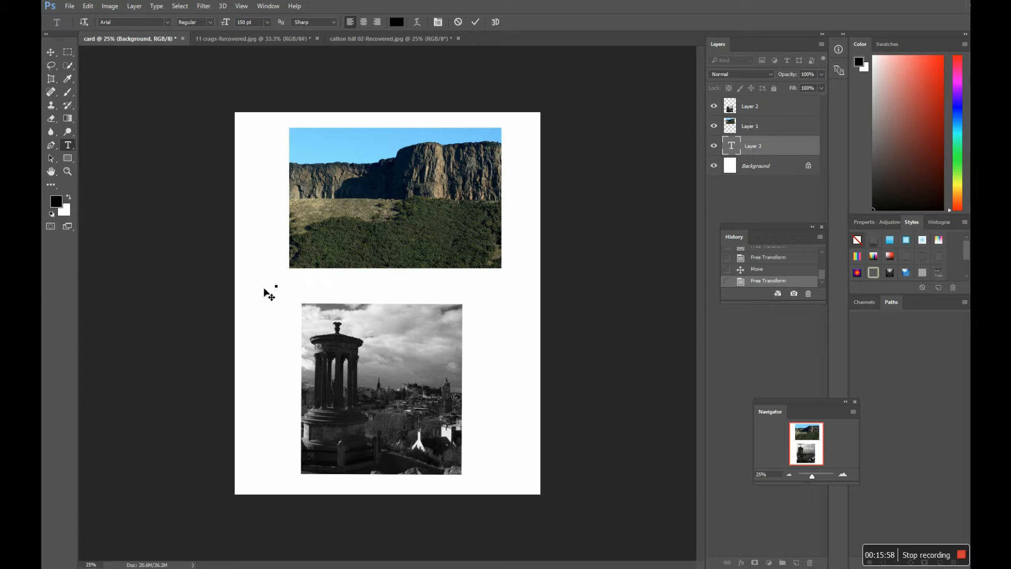
{"action": "type", "text": "XCV"}
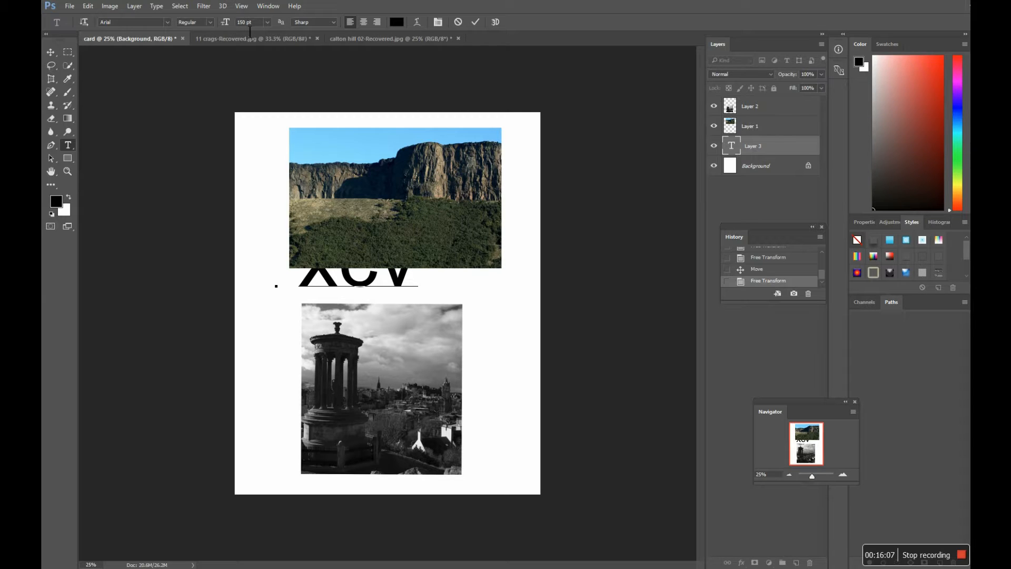
Review the anti-aliasing options for the text and keep Sharp
{"action": "left_click", "coordinate": [334, 22]}
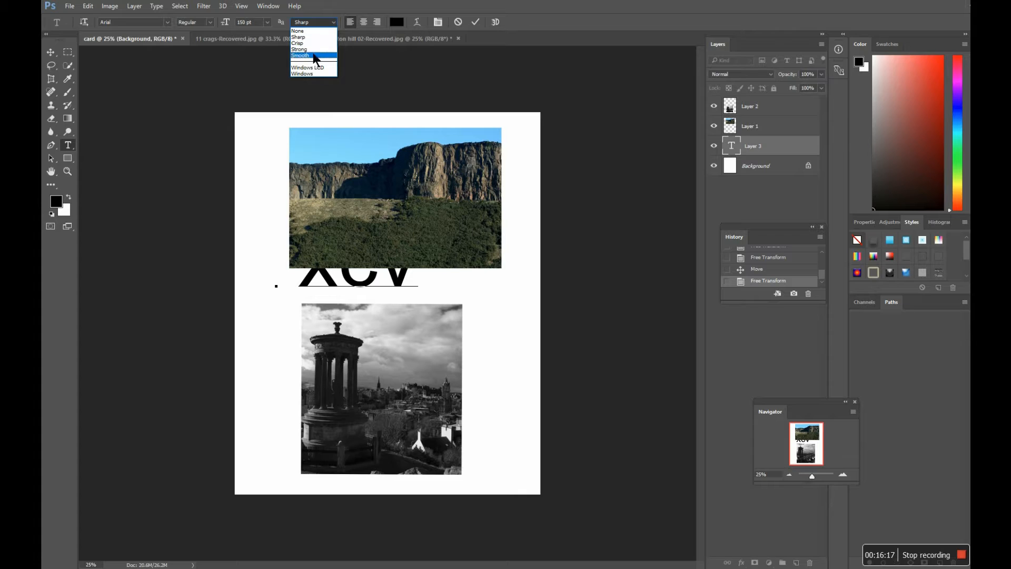
{"action": "left_click", "coordinate": [326, 35]}
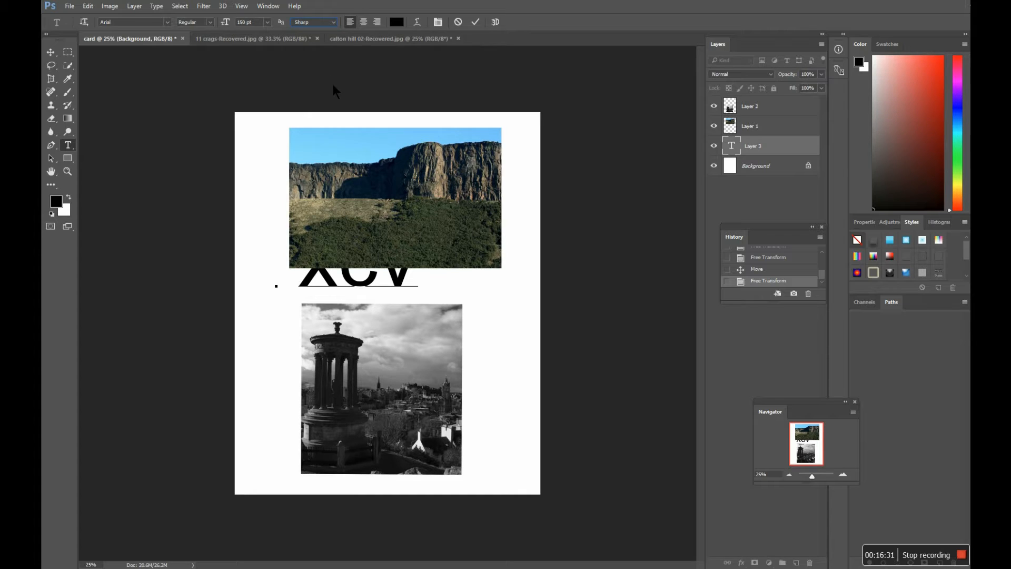
{"action": "left_click", "coordinate": [401, 24]}
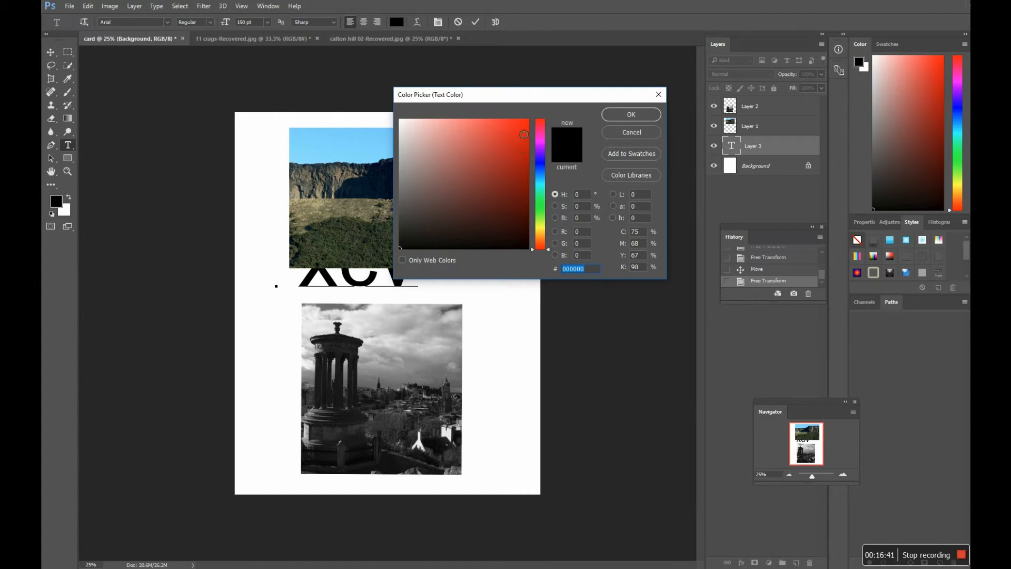
{"action": "left_click", "coordinate": [518, 130]}
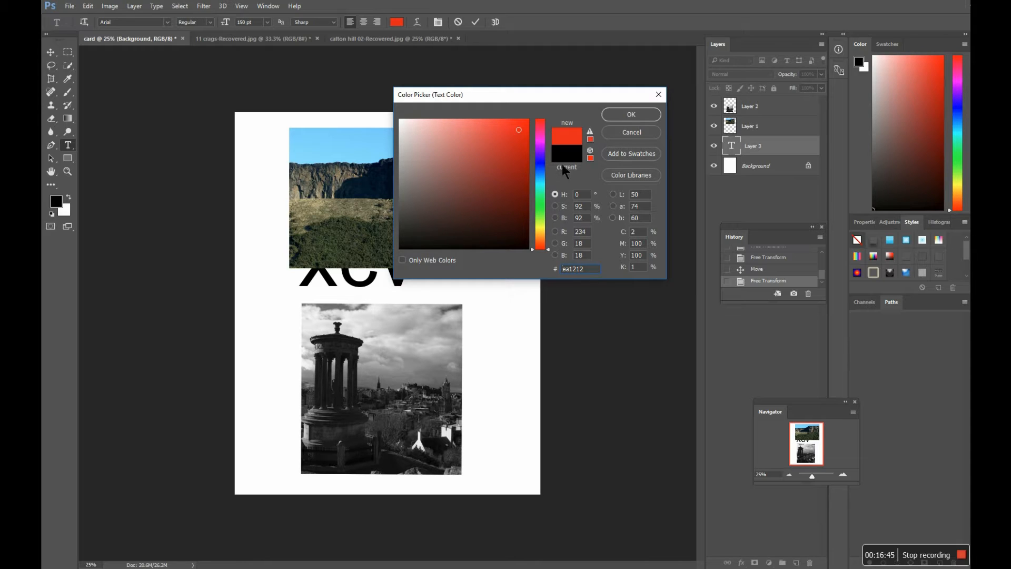
{"action": "left_click", "coordinate": [621, 131]}
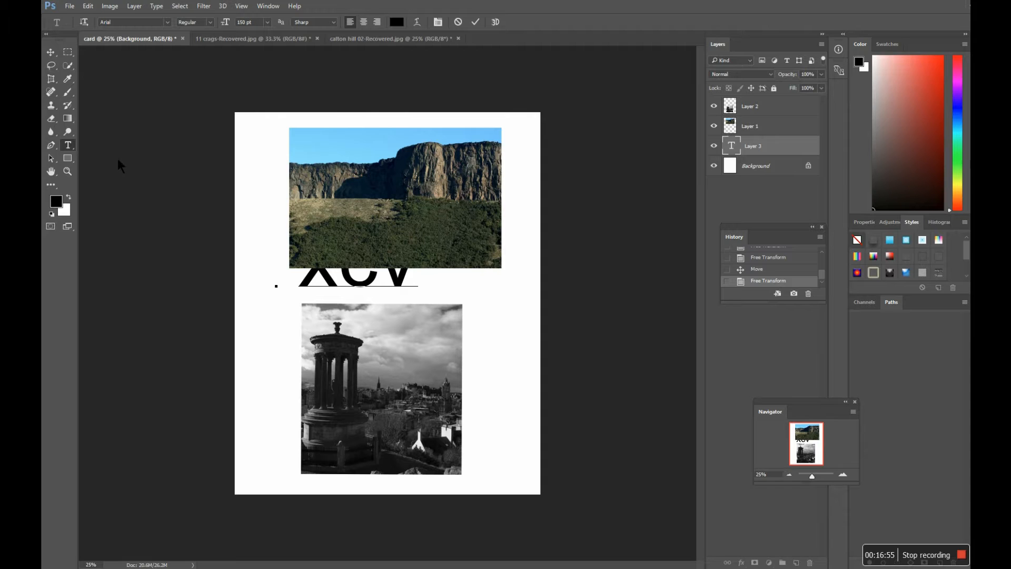
{"action": "left_click", "coordinate": [401, 24]}
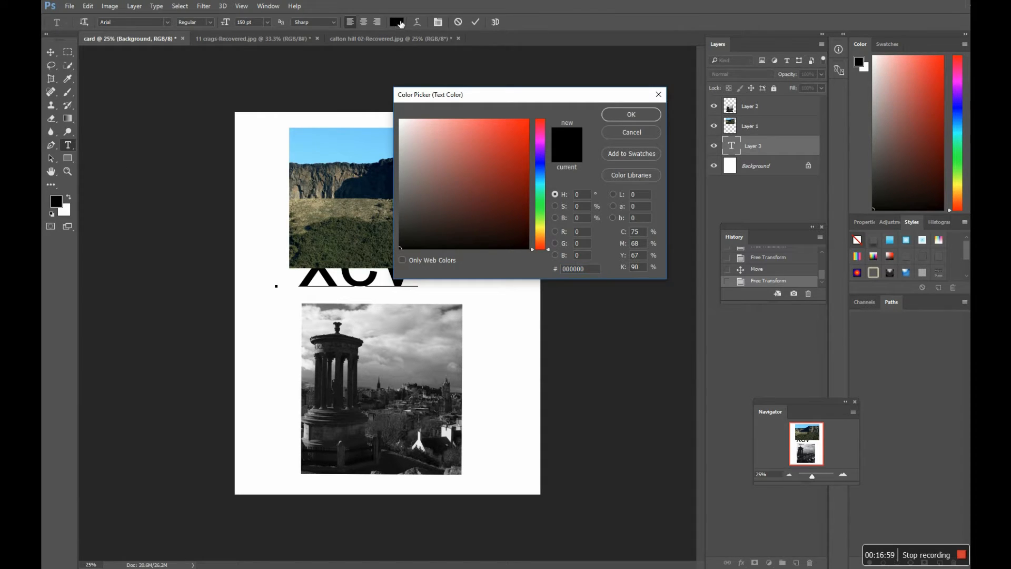
{"action": "left_click", "coordinate": [624, 136]}
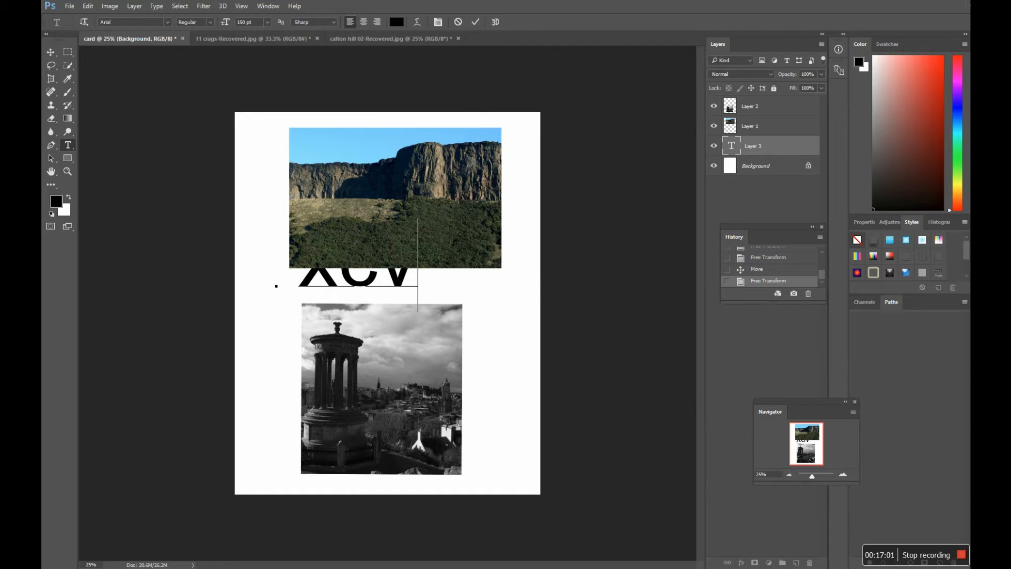
Commit the XCV text and move its layer above the crags photo layer, Layer 1
{"action": "left_click", "coordinate": [737, 126]}
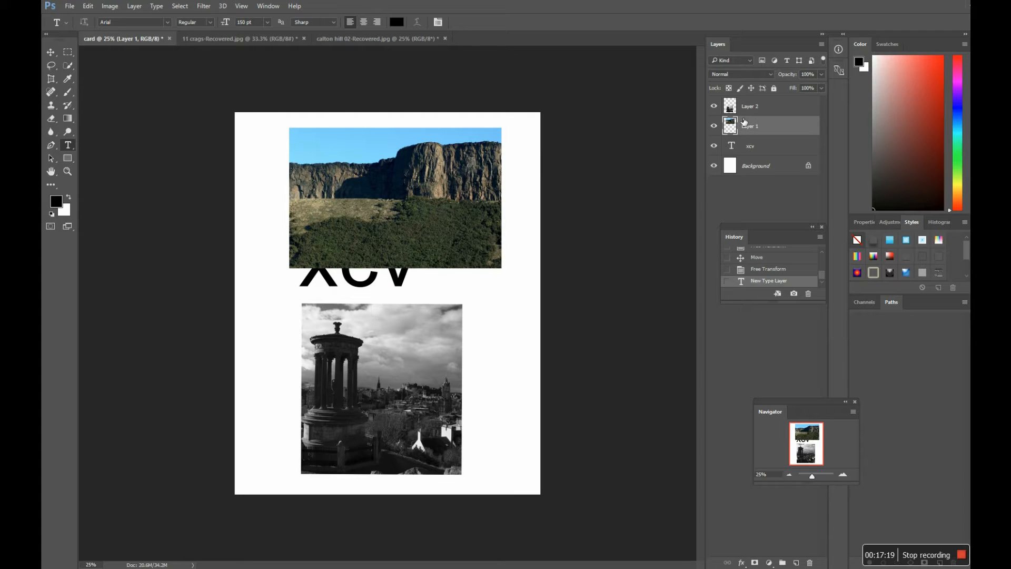
{"action": "left_click", "coordinate": [742, 150]}
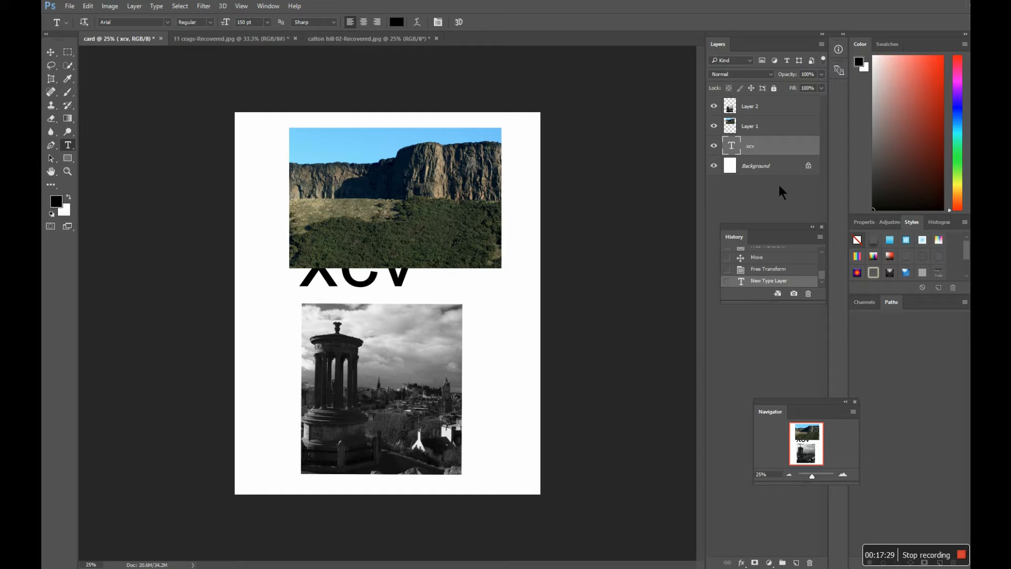
{"action": "mouse_move", "coordinate": [780, 146]}
{"action": "left_mouse_down"}
{"action": "mouse_move", "coordinate": [786, 125]}
{"action": "mouse_move", "coordinate": [778, 138]}
{"action": "left_mouse_up"}
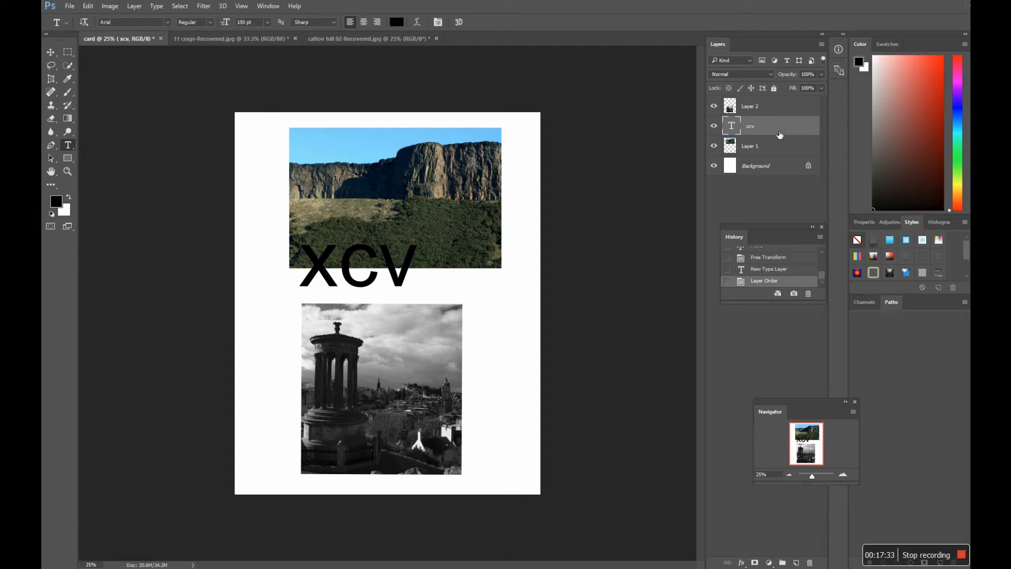
{"action": "left_click_drag", "start_coordinate": [782, 131], "coordinate": [780, 156]}
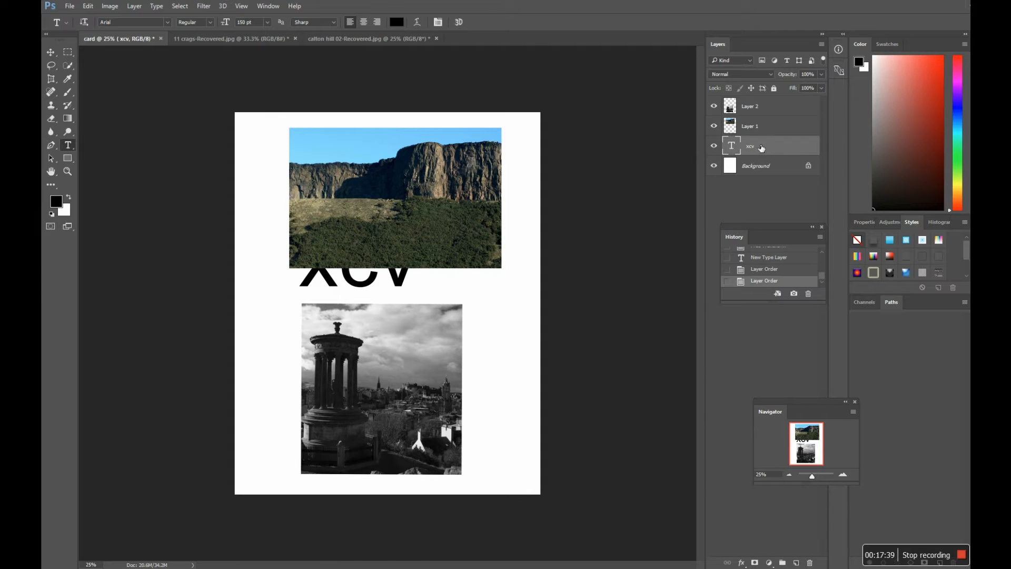
{"action": "left_click_drag", "start_coordinate": [780, 143], "coordinate": [781, 125]}
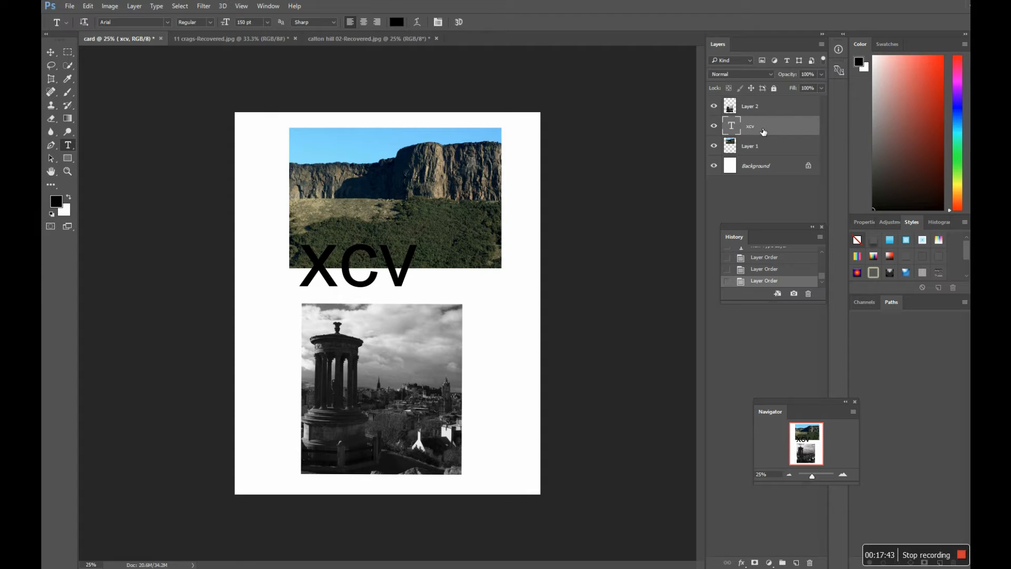
Move the XCV text down into the gap between the photos and raise its layer above Layer 2
{"action": "left_click", "coordinate": [49, 53]}
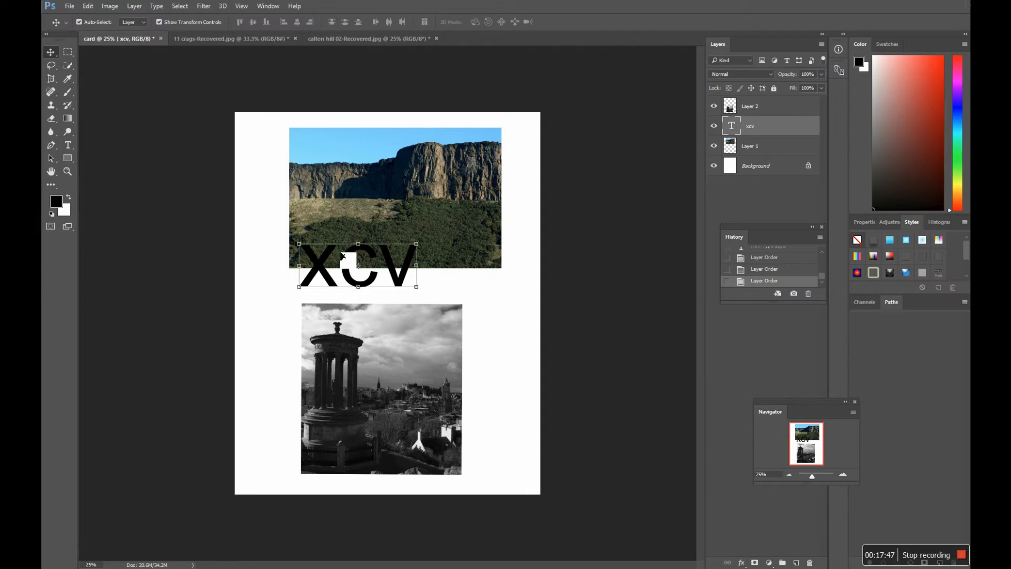
{"action": "left_click_drag", "start_coordinate": [343, 257], "coordinate": [344, 280]}
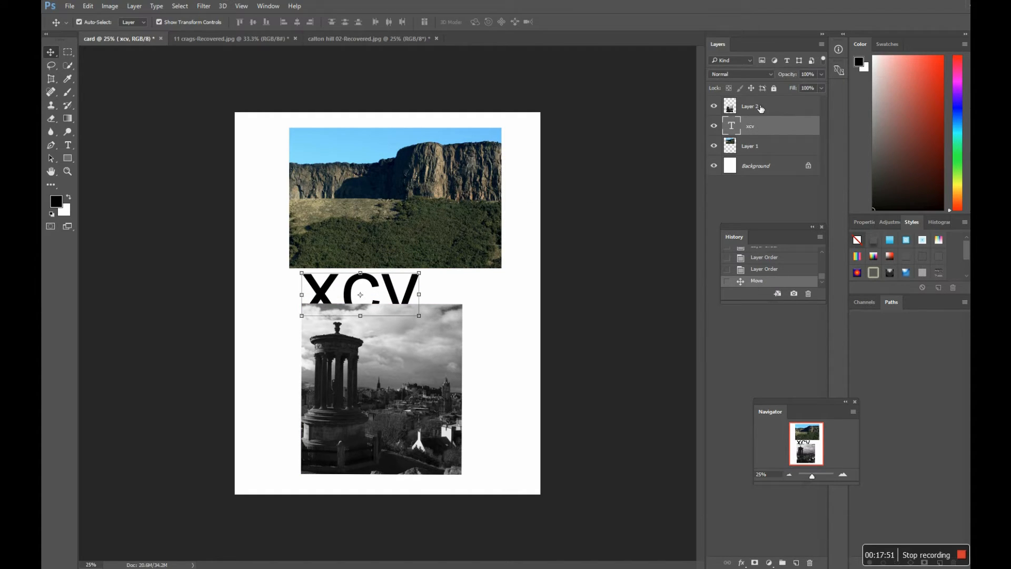
{"action": "left_click_drag", "start_coordinate": [773, 129], "coordinate": [774, 103]}
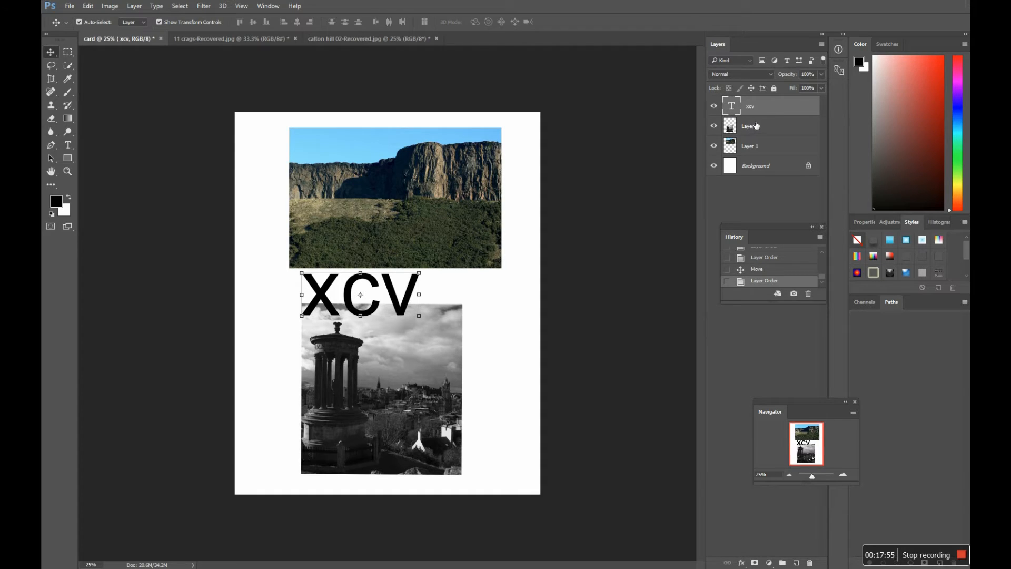
Reorder the layers so the XCV text is topmost, followed by Layer 1 and Layer 2
{"action": "left_click_drag", "start_coordinate": [771, 132], "coordinate": [777, 106]}
{"action": "left_click_drag", "start_coordinate": [773, 153], "coordinate": [775, 108]}
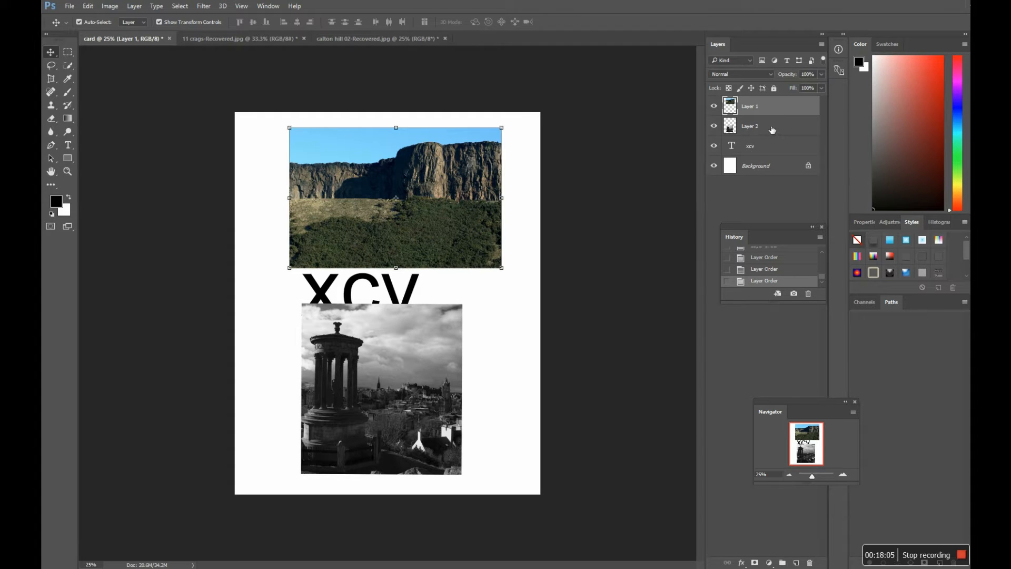
{"action": "left_click", "coordinate": [777, 152]}
{"action": "left_click_drag", "start_coordinate": [777, 146], "coordinate": [782, 104]}
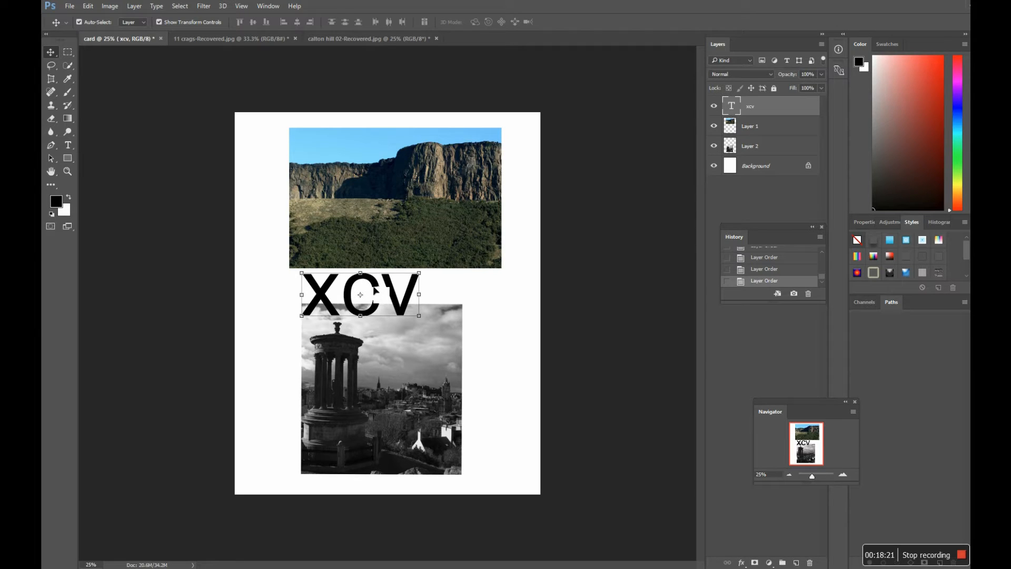
Move the XCV text over to line up with the lower photo's right edge and recolour it red, #e31616
{"action": "left_click_drag", "start_coordinate": [367, 287], "coordinate": [427, 285]}
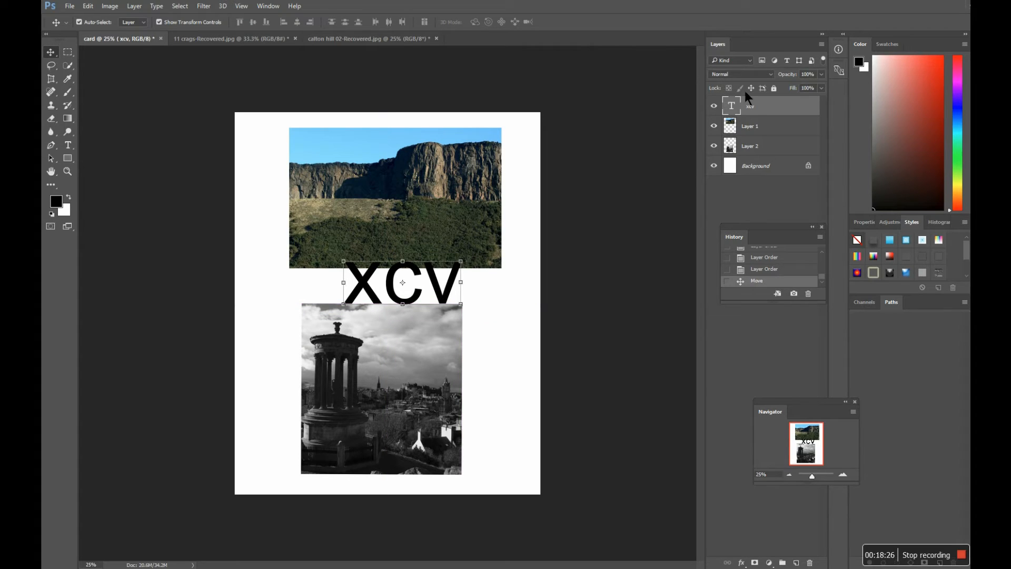
{"action": "double_click", "coordinate": [739, 107]}
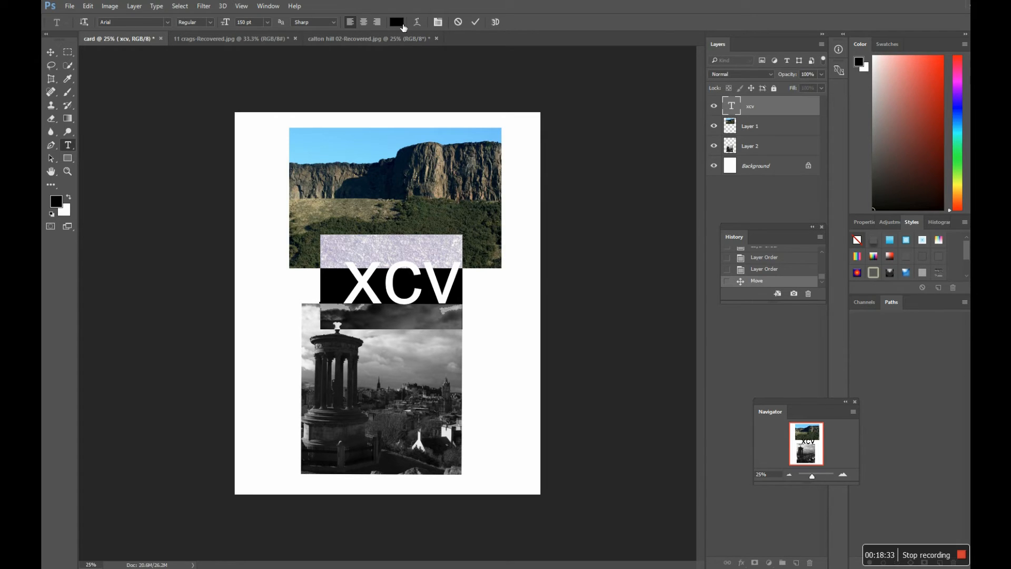
{"action": "left_click", "coordinate": [401, 23]}
{"action": "left_click", "coordinate": [516, 134]}
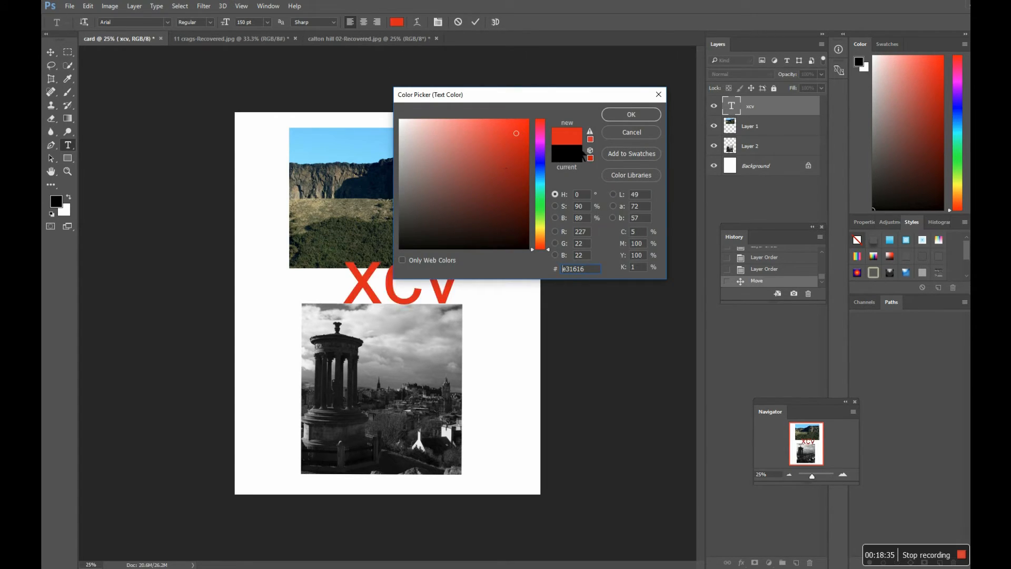
{"action": "left_click", "coordinate": [629, 116]}
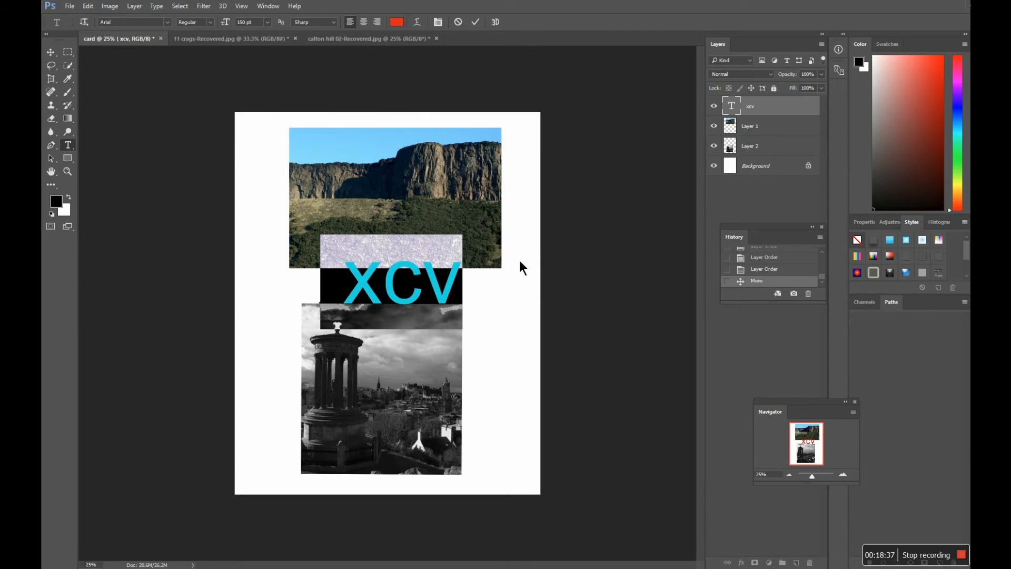
{"action": "left_click", "coordinate": [502, 282]}
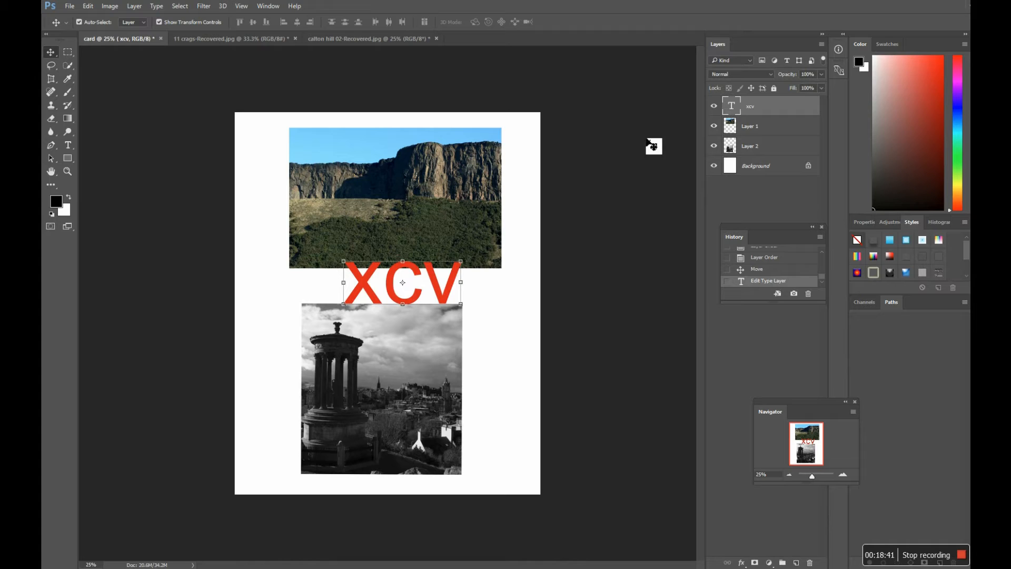
Warp the XCV text with the horizontal Arc Upper style, bend +50%, horizontal distortion -33% and vertical distortion +40%
{"action": "double_click", "coordinate": [734, 111]}
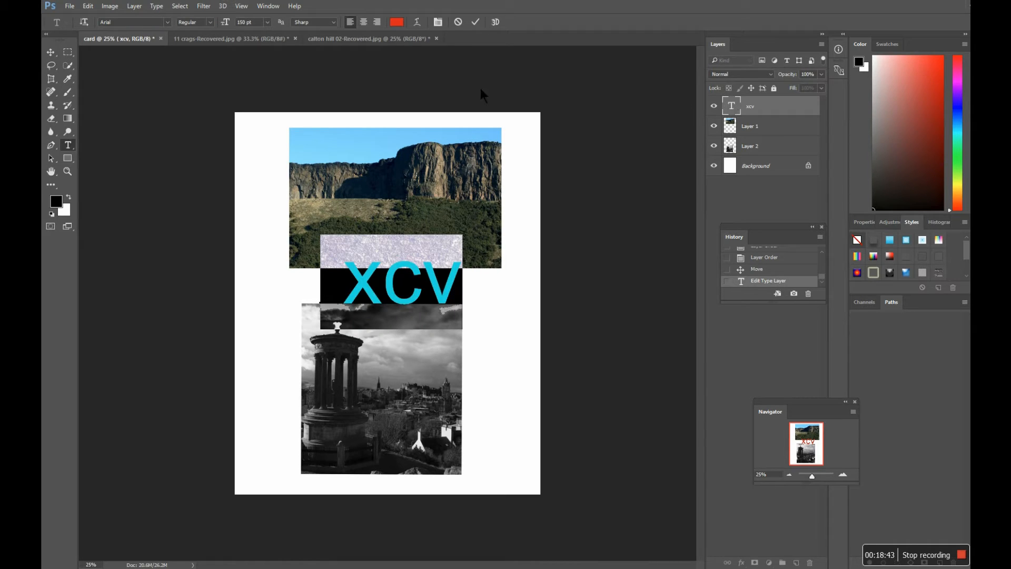
{"action": "left_click", "coordinate": [416, 22]}
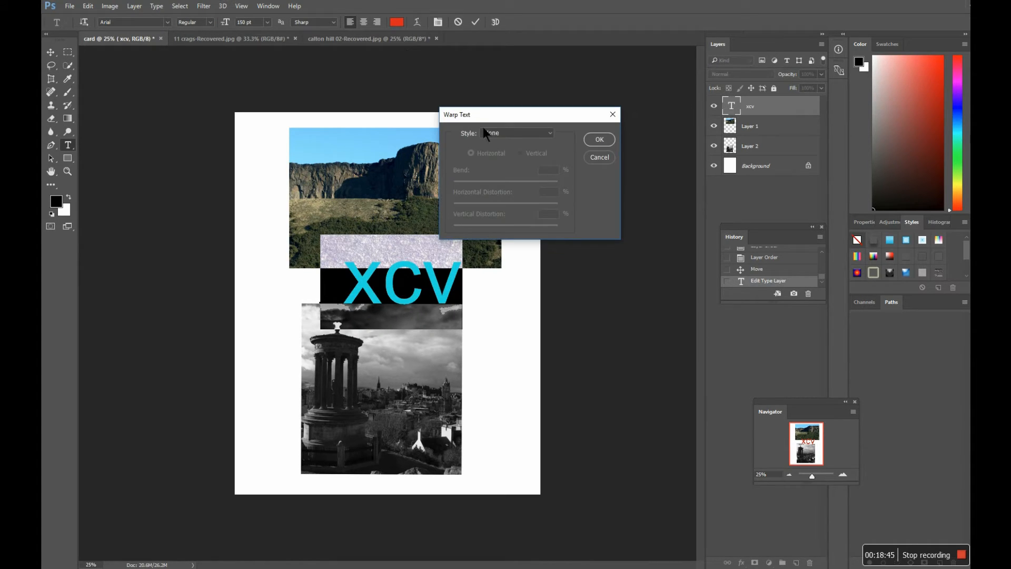
{"action": "left_click", "coordinate": [540, 133]}
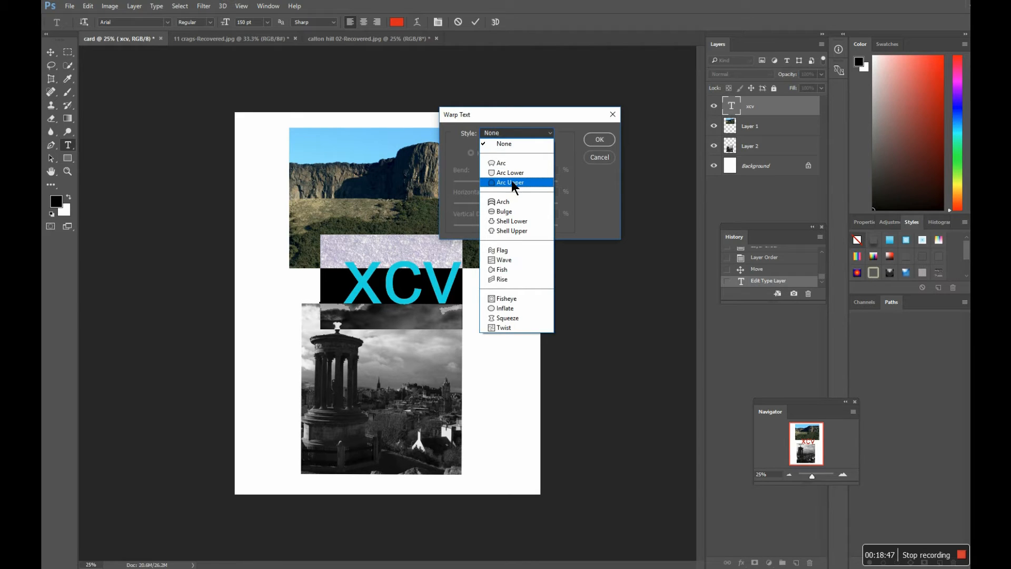
{"action": "left_click", "coordinate": [511, 181]}
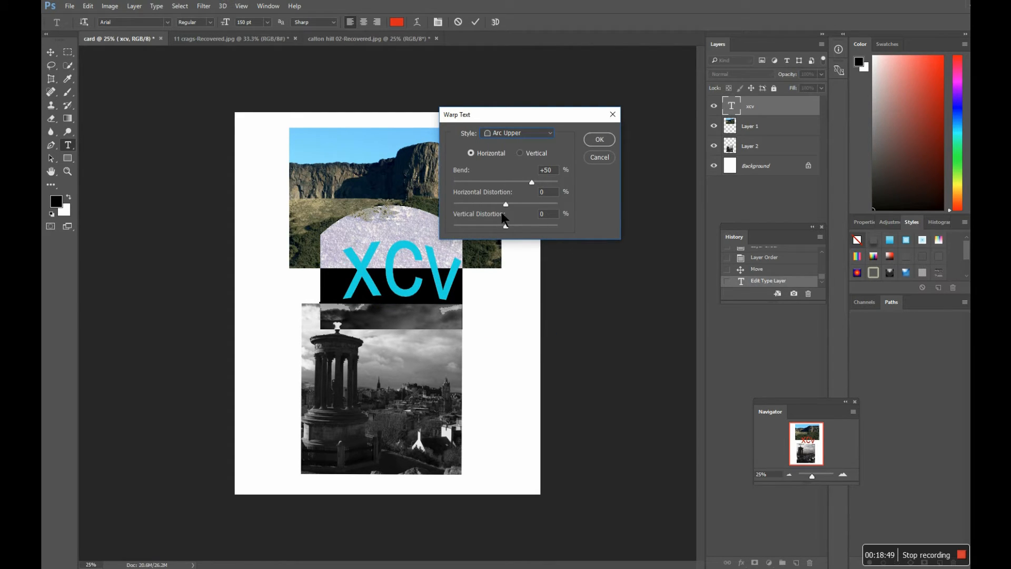
{"action": "left_click_drag", "start_coordinate": [506, 204], "coordinate": [553, 227]}
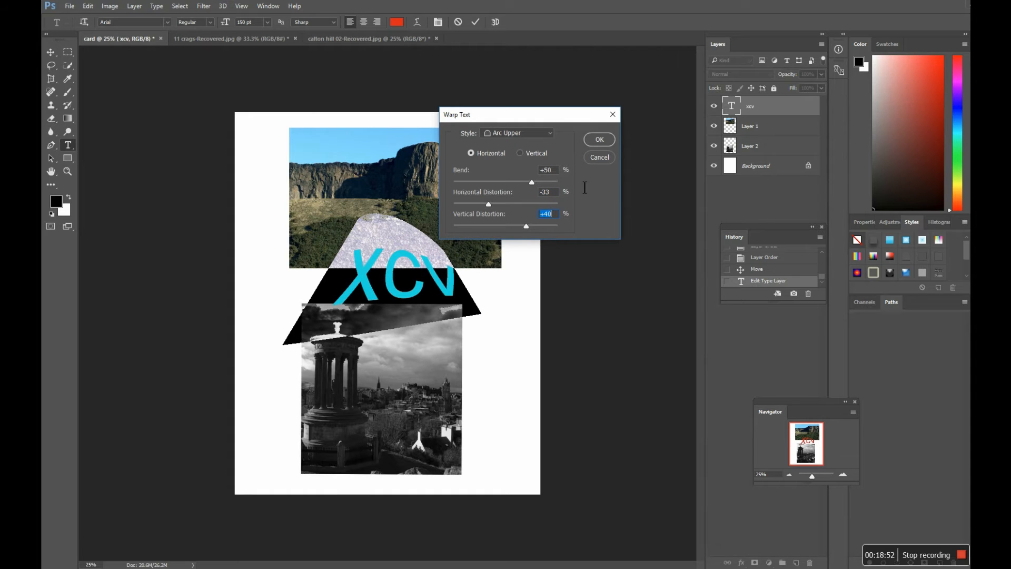
{"action": "left_click", "coordinate": [598, 139]}
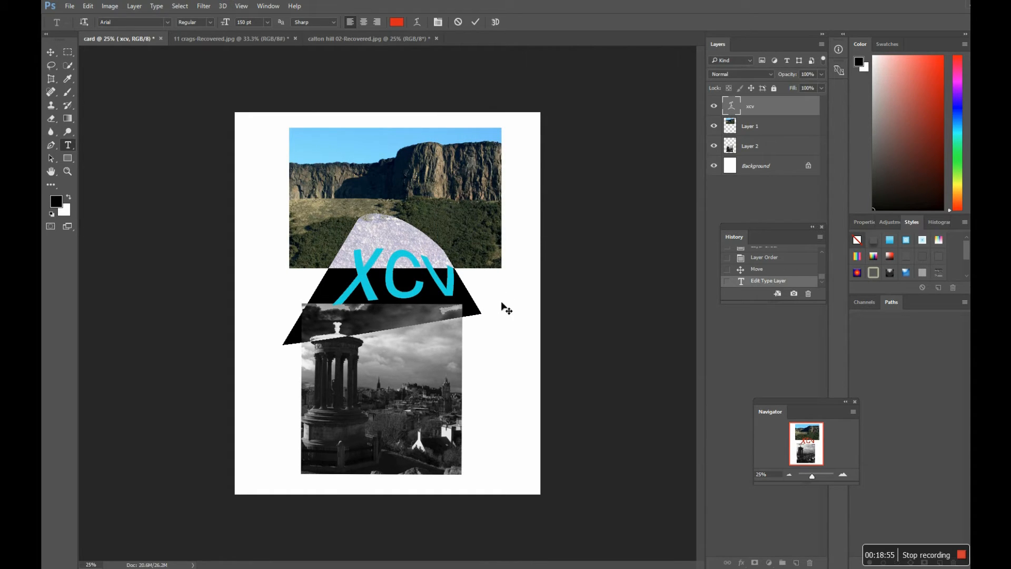
{"action": "left_click", "coordinate": [754, 133]}
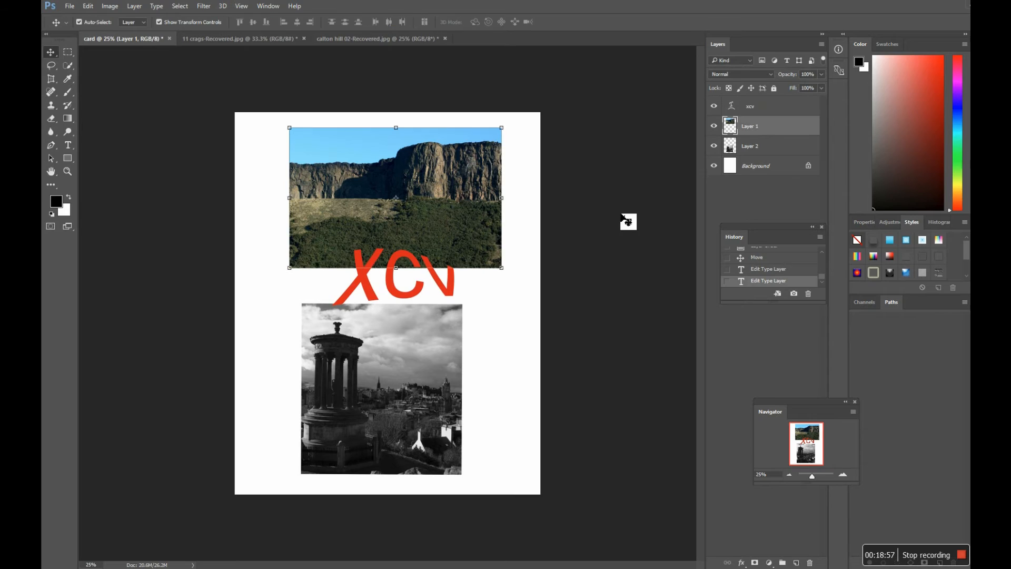
Try the None warp style on the XCV text without applying it
{"action": "left_click", "coordinate": [736, 112]}
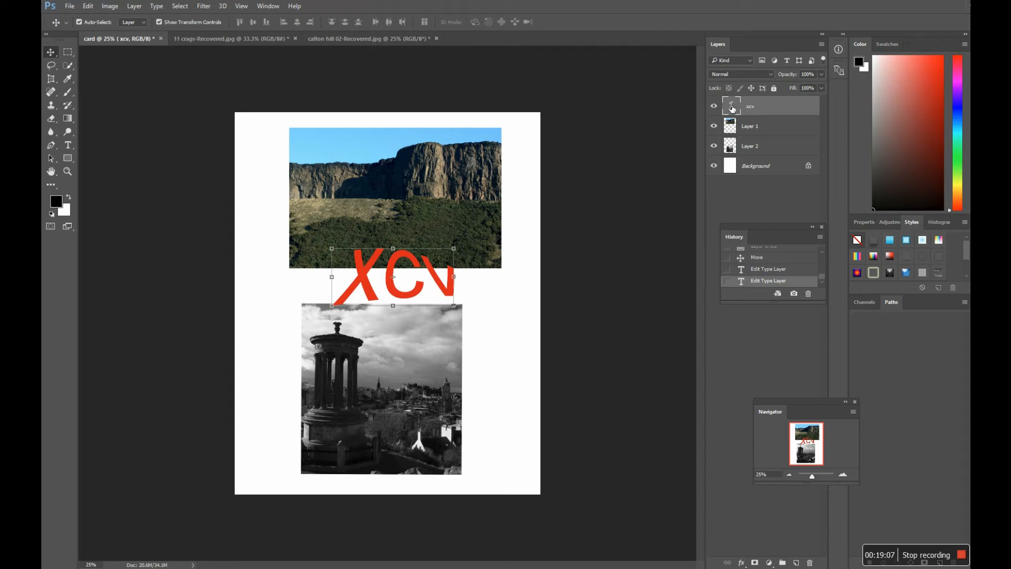
{"action": "double_click", "coordinate": [733, 109]}
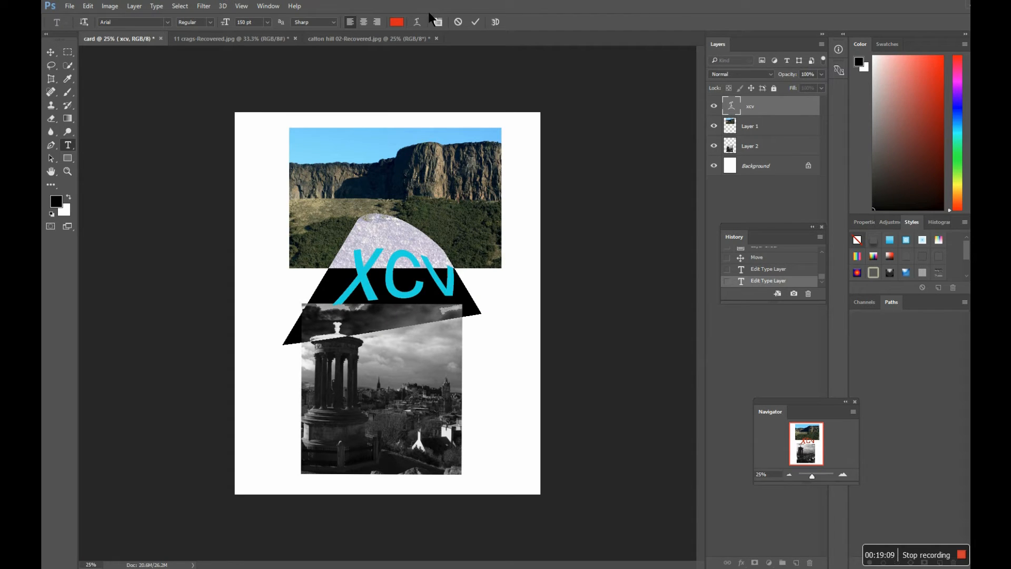
{"action": "left_click", "coordinate": [416, 22]}
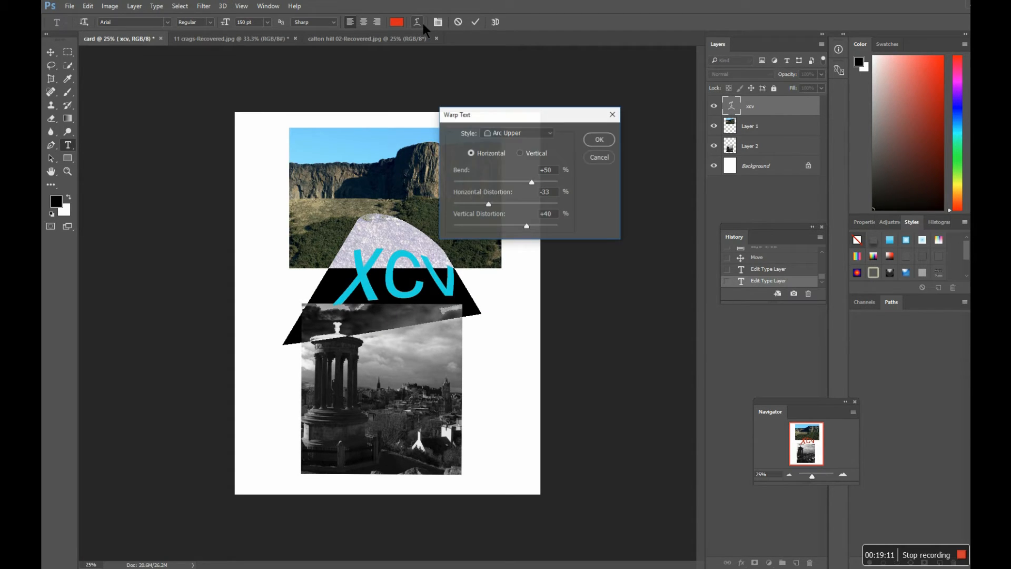
{"action": "left_click", "coordinate": [551, 133]}
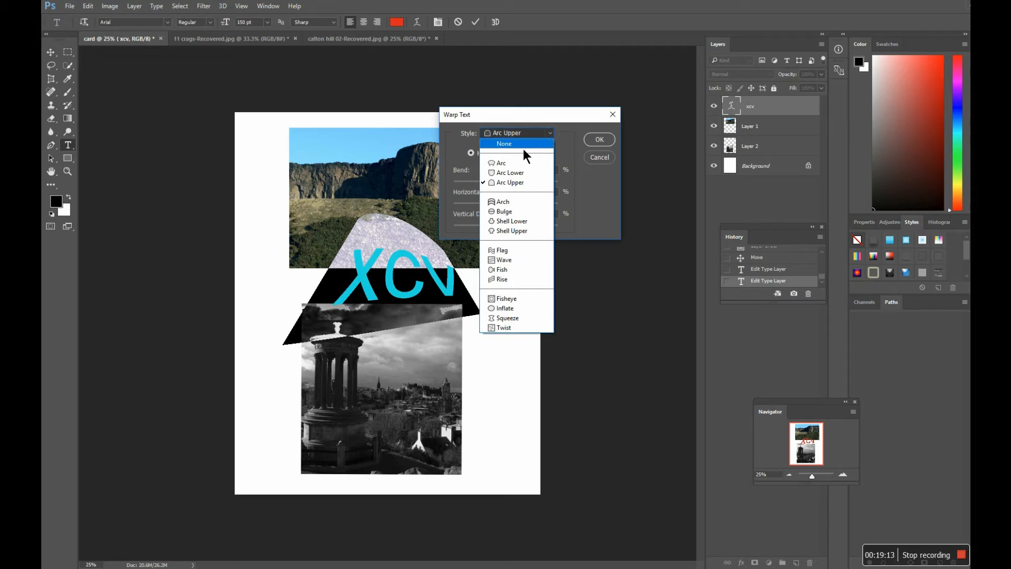
{"action": "left_click", "coordinate": [524, 146]}
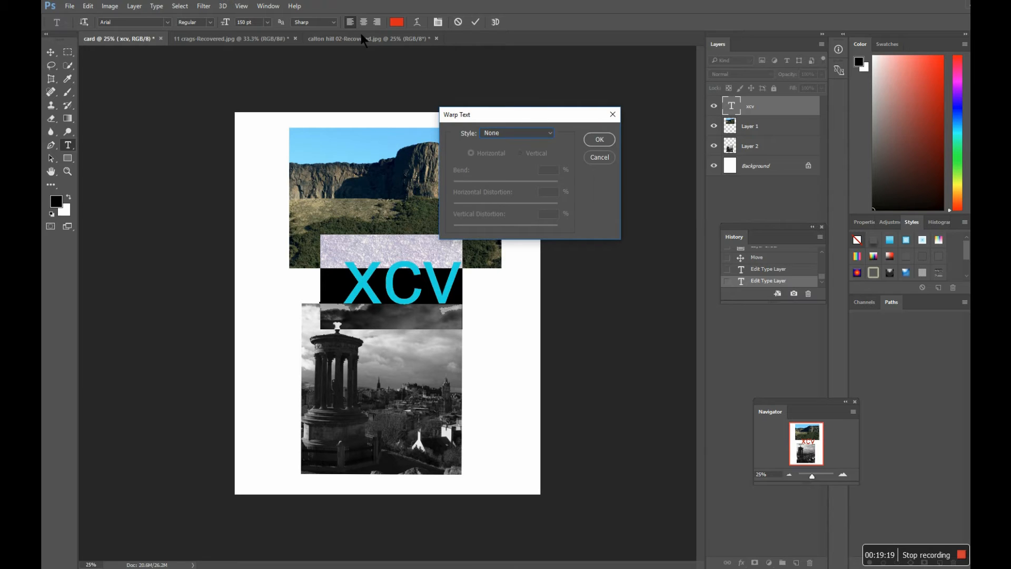
{"action": "left_click", "coordinate": [599, 157]}
{"action": "key", "text": "ctrl+Return"}
{"action": "key", "text": "v"}
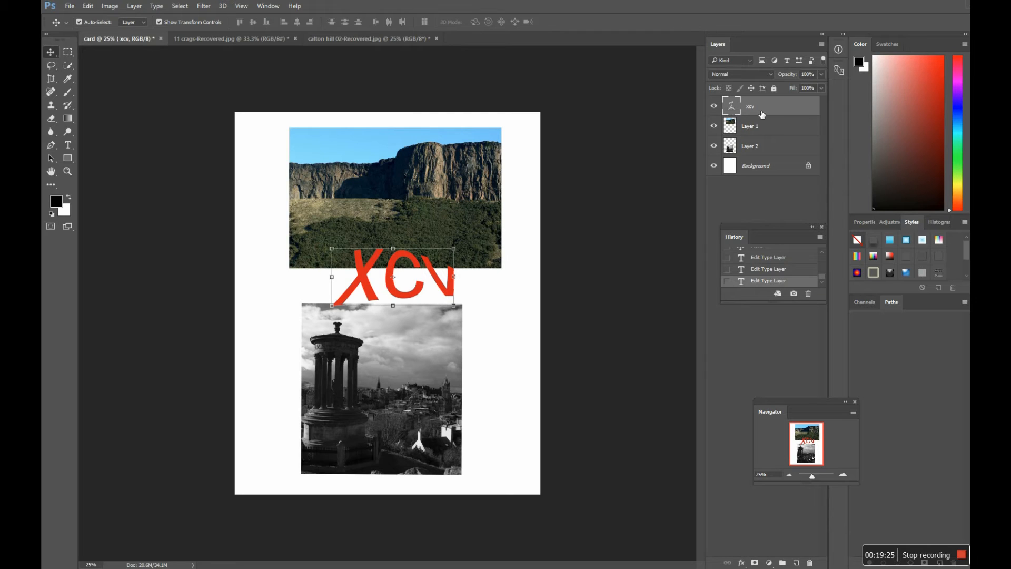
Break the warped XCV text into two lines, with XC on the first line and V on the second
{"action": "double_click", "coordinate": [738, 109]}
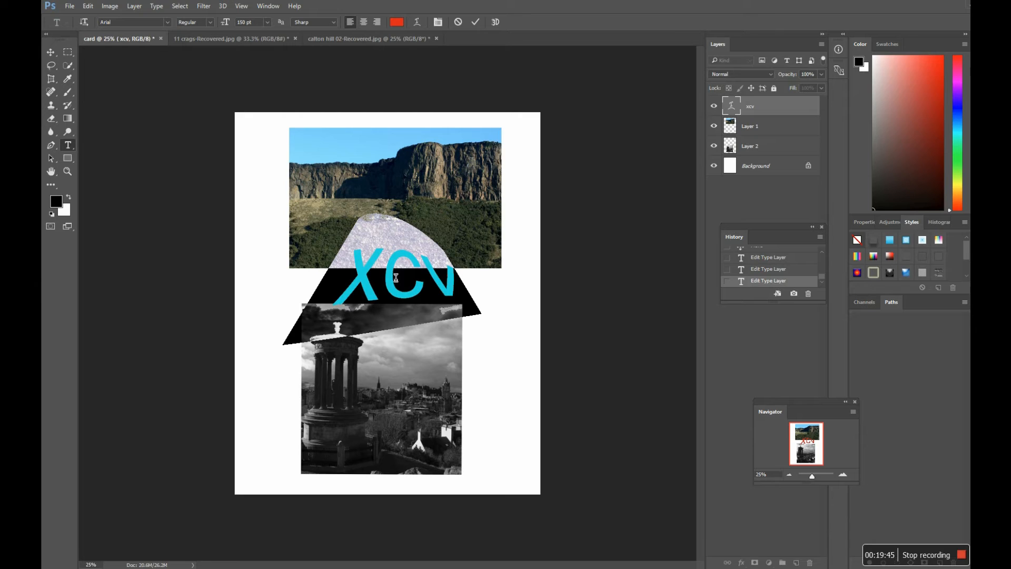
{"action": "left_click", "coordinate": [419, 286]}
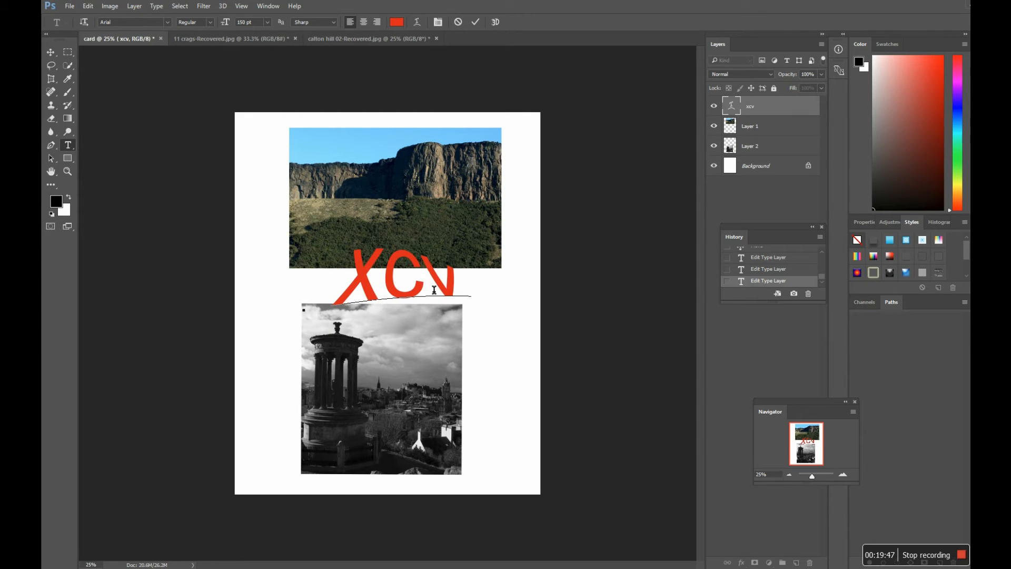
{"action": "key", "text": "Return"}
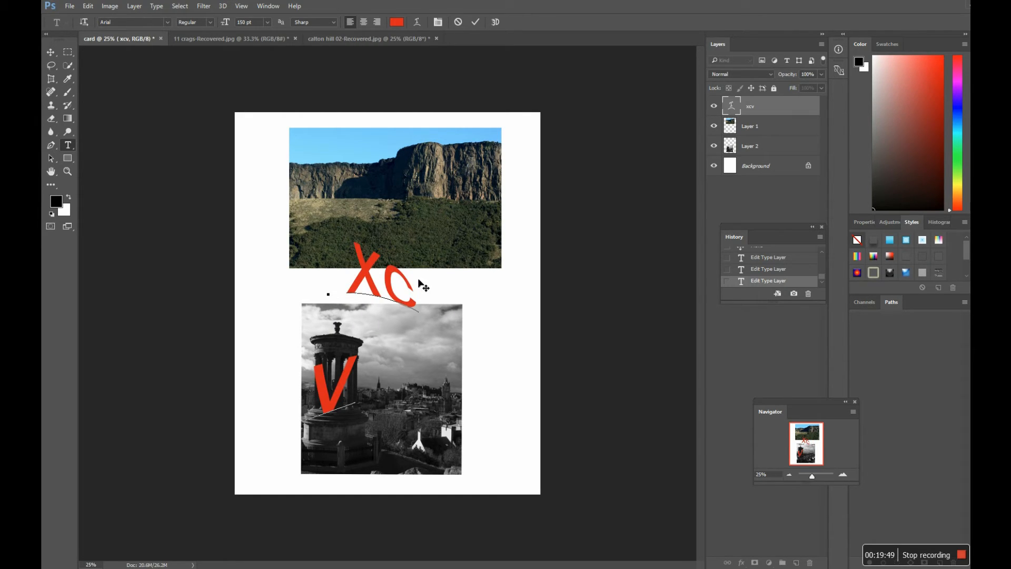
Compare centred and right alignment on the warped two-line text, restore left alignment and commit the edit
{"action": "left_click", "coordinate": [364, 22]}
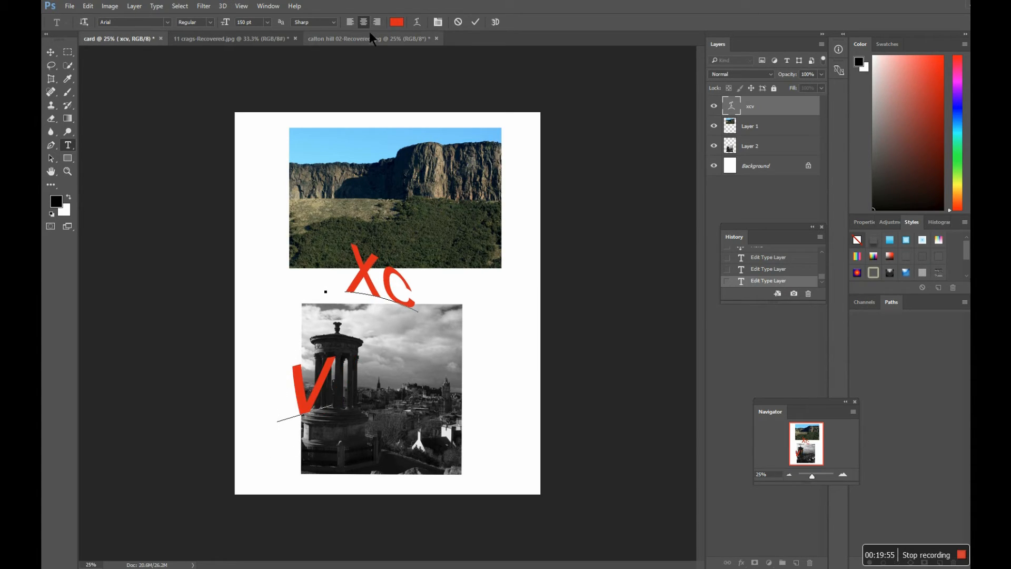
{"action": "left_click", "coordinate": [376, 23]}
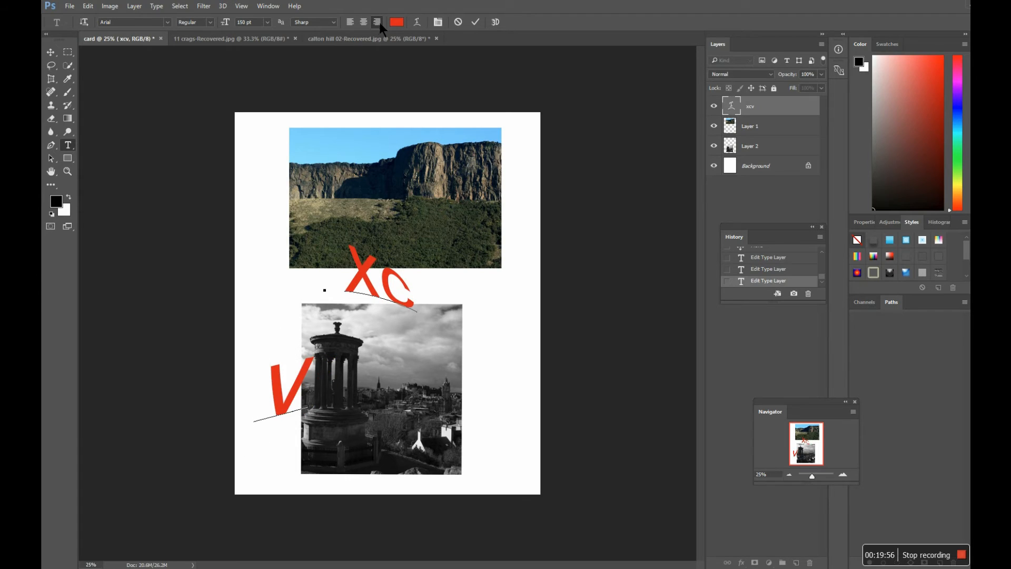
{"action": "left_click", "coordinate": [350, 22]}
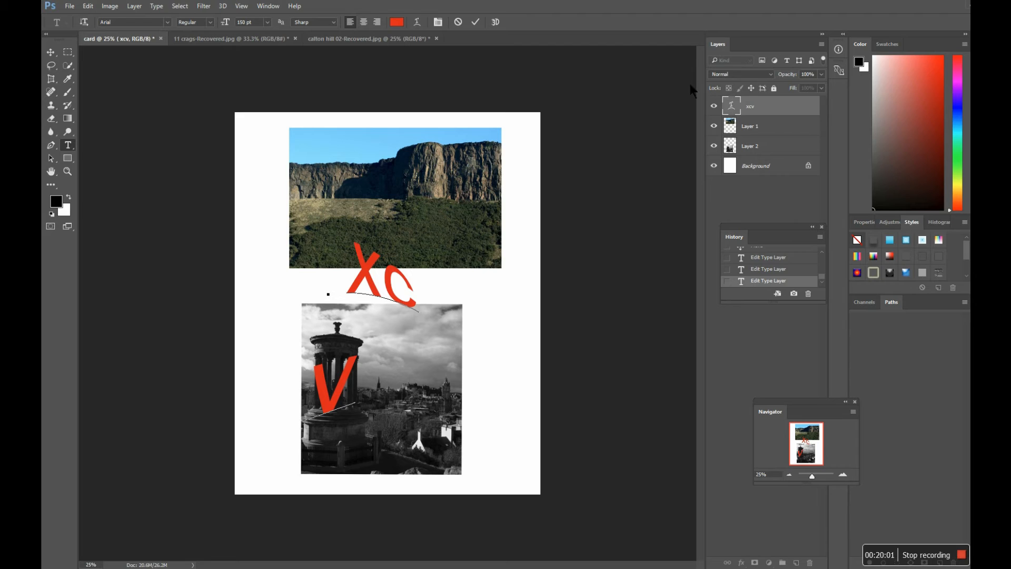
{"action": "key", "text": "ctrl+Return"}
Remove the warp from the two-line XC V text by setting its warp style to None
{"action": "double_click", "coordinate": [734, 110]}
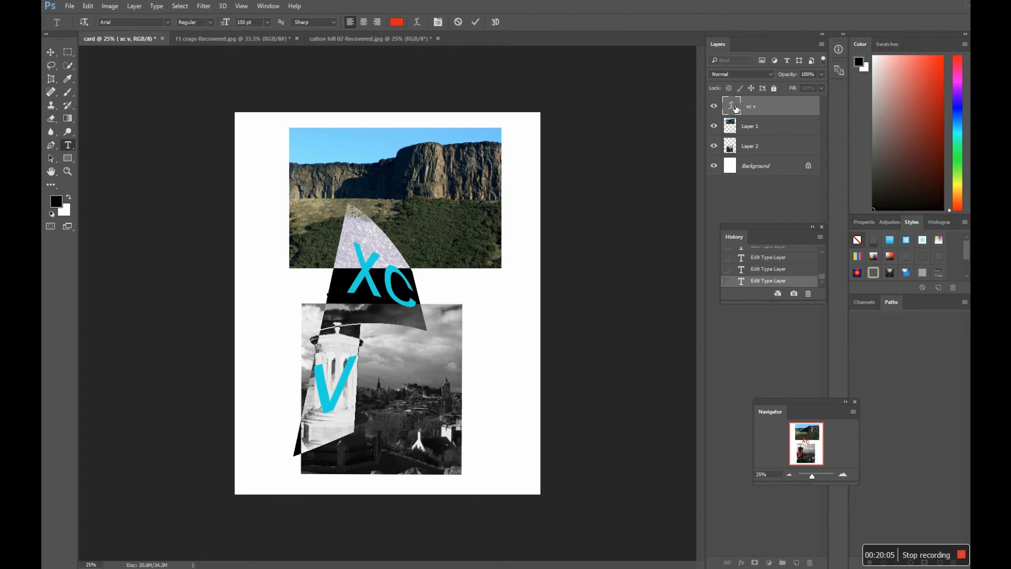
{"action": "left_click", "coordinate": [417, 22]}
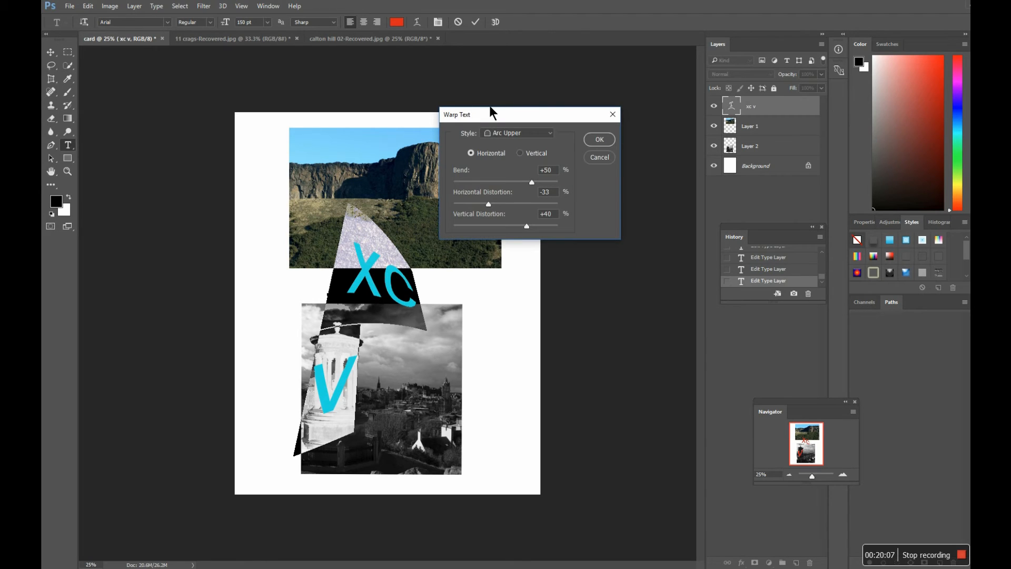
{"action": "left_click", "coordinate": [544, 132]}
{"action": "left_click", "coordinate": [535, 141]}
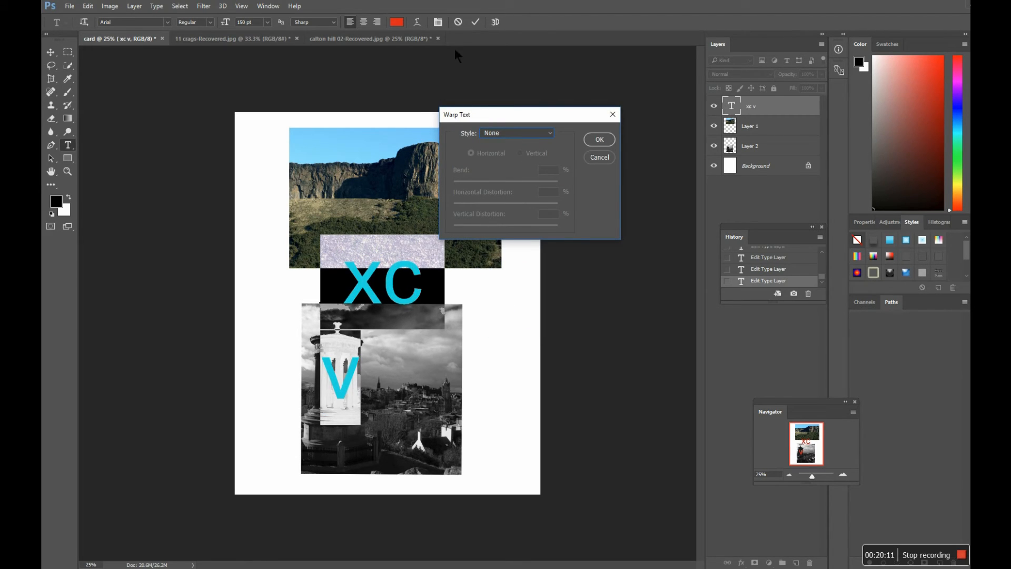
{"action": "left_click", "coordinate": [601, 141]}
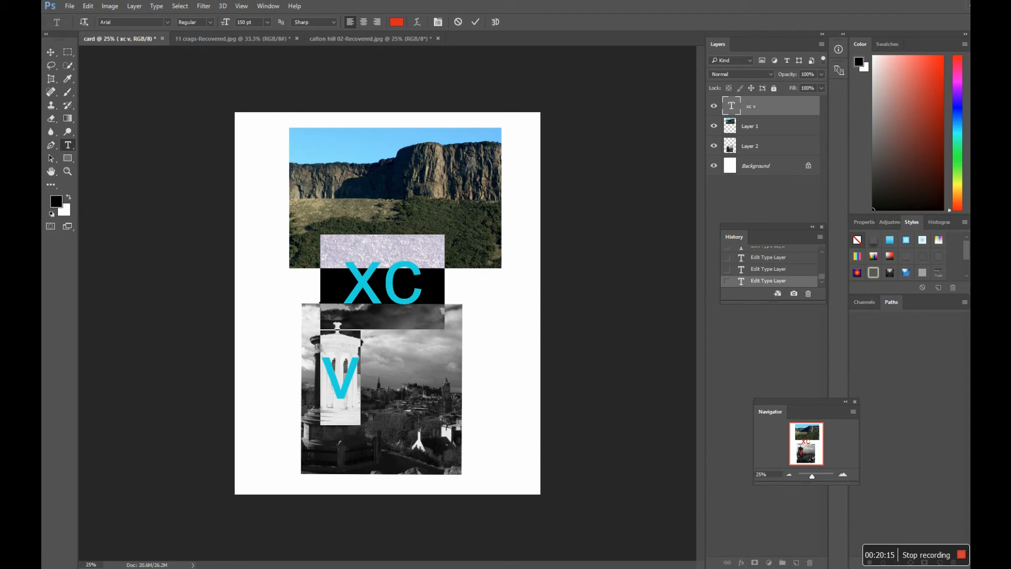
Try centred and right alignment on the unwarped text, return it to left alignment, and toggle its layer's visibility off and on
{"action": "left_click", "coordinate": [363, 23]}
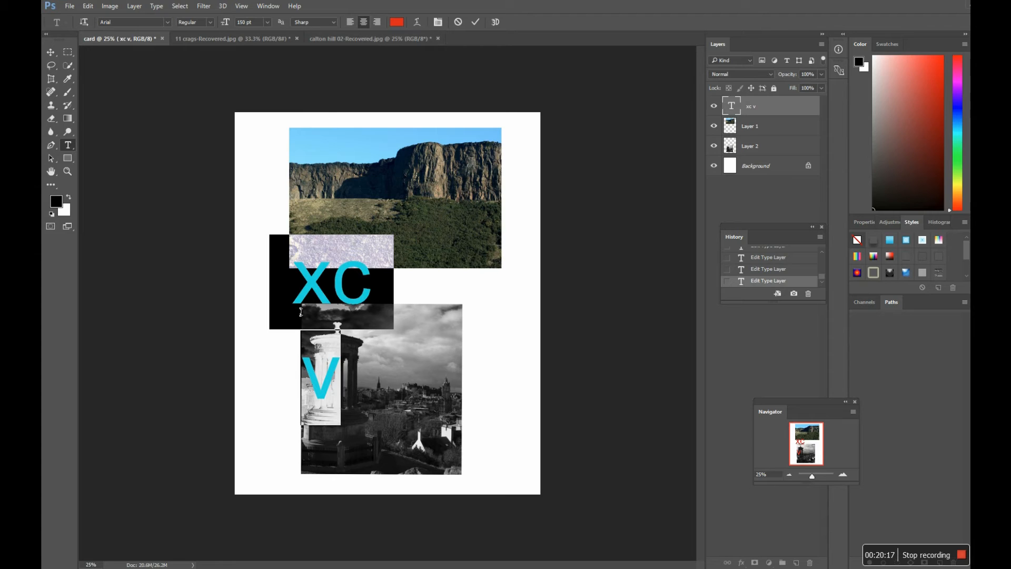
{"action": "left_click", "coordinate": [377, 22]}
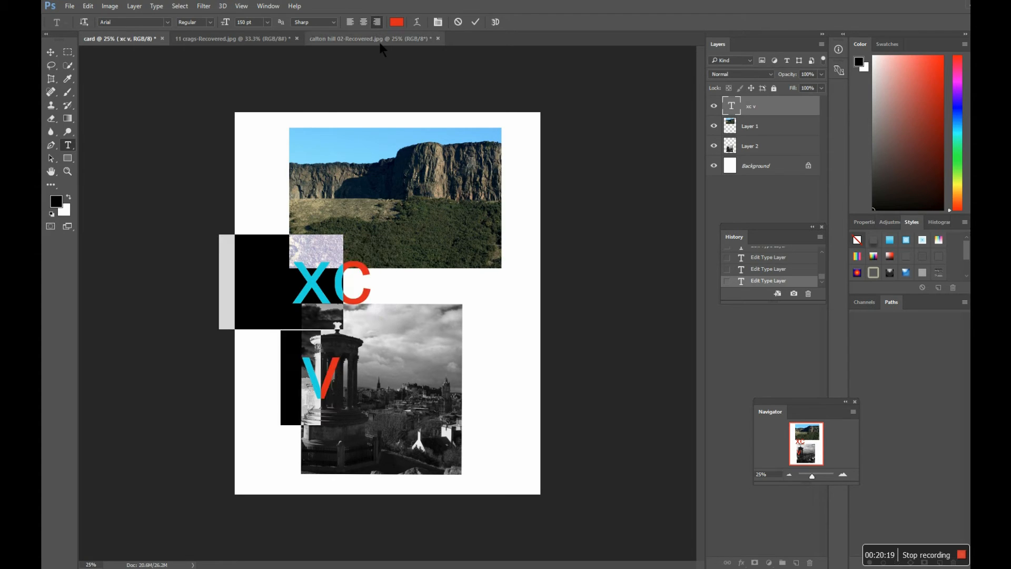
{"action": "left_click", "coordinate": [351, 22]}
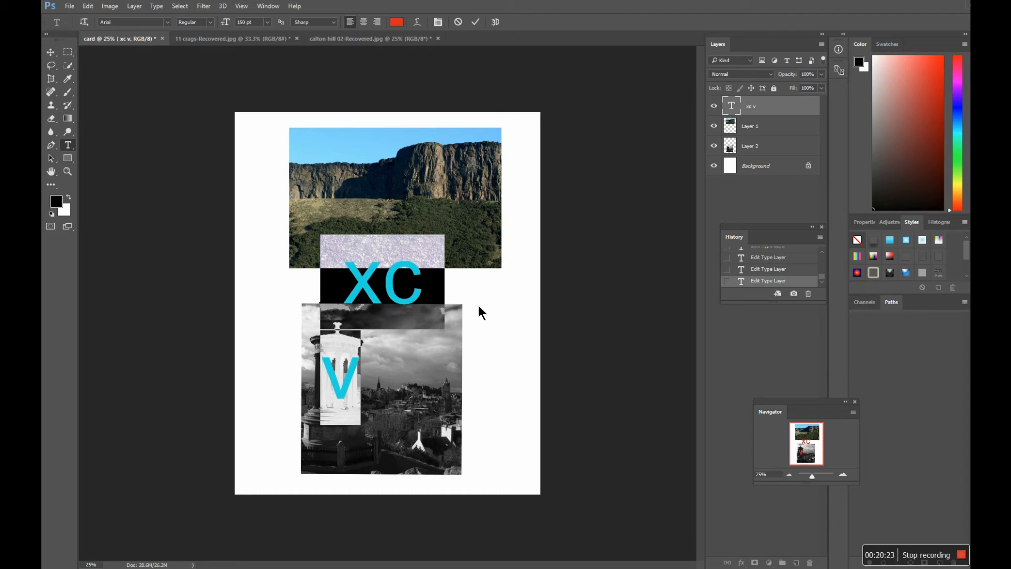
{"action": "left_click", "coordinate": [51, 52]}
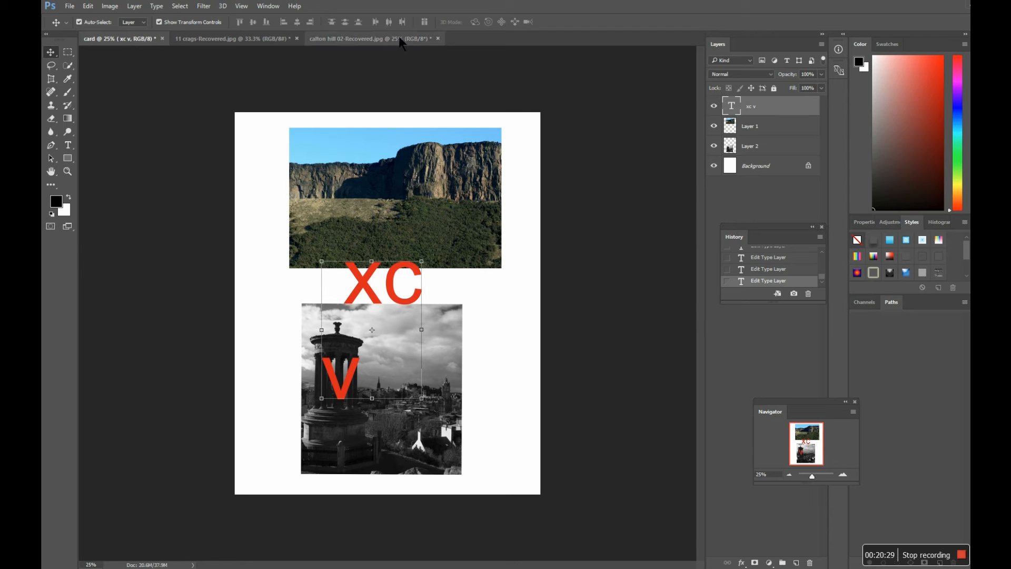
{"action": "left_click", "coordinate": [717, 107]}
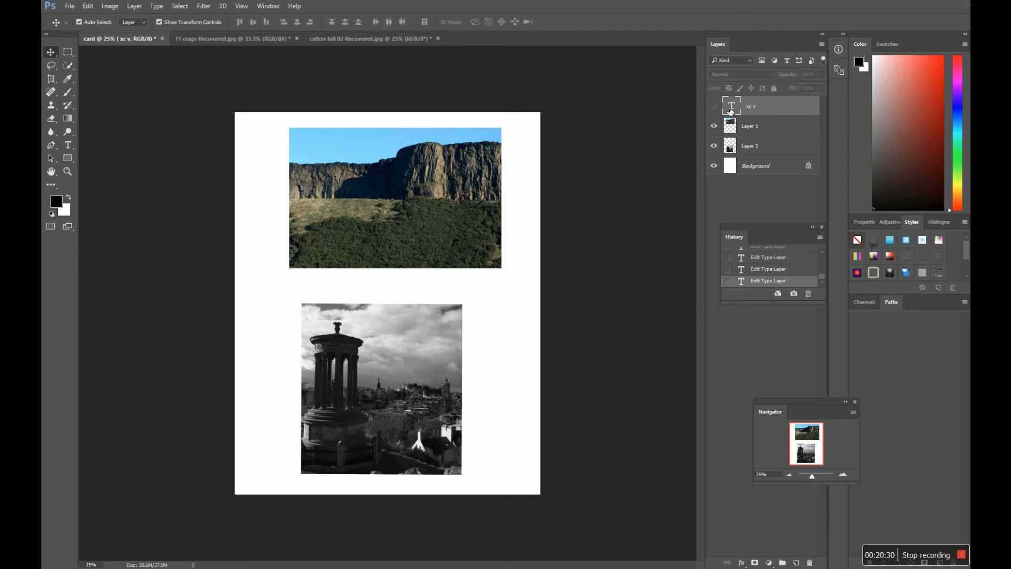
{"action": "left_click", "coordinate": [717, 107]}
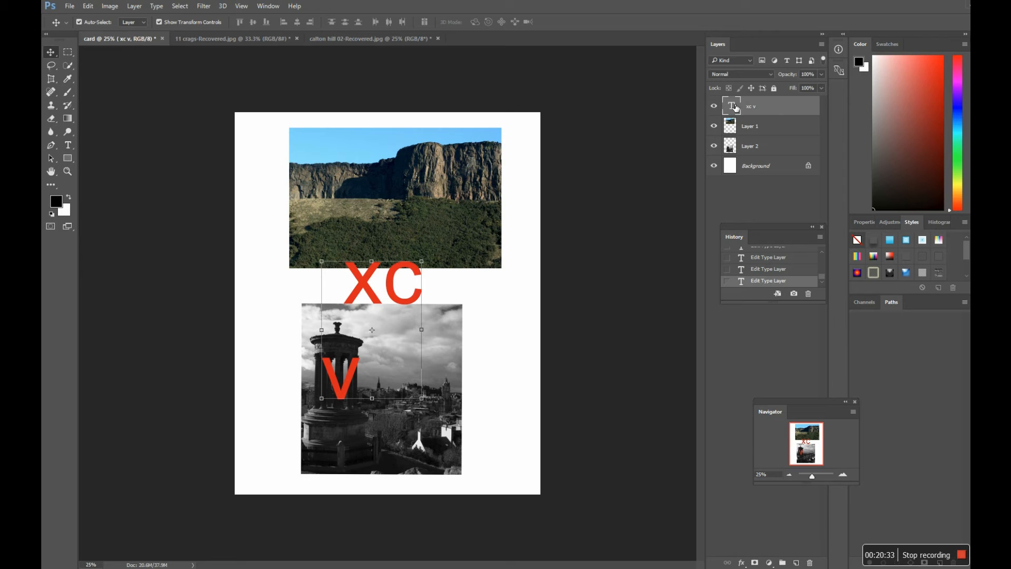
Centre-align the two lines of the XC V text and commit the edit
{"action": "double_click", "coordinate": [736, 108]}
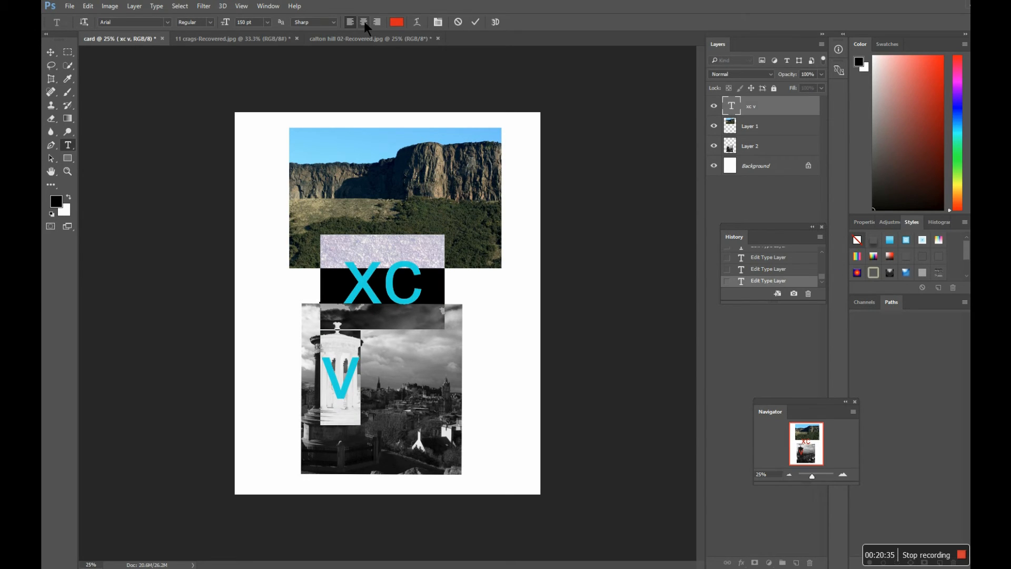
{"action": "left_click", "coordinate": [364, 22]}
{"action": "key", "text": "ctrl+Return"}
{"action": "key", "text": "v"}
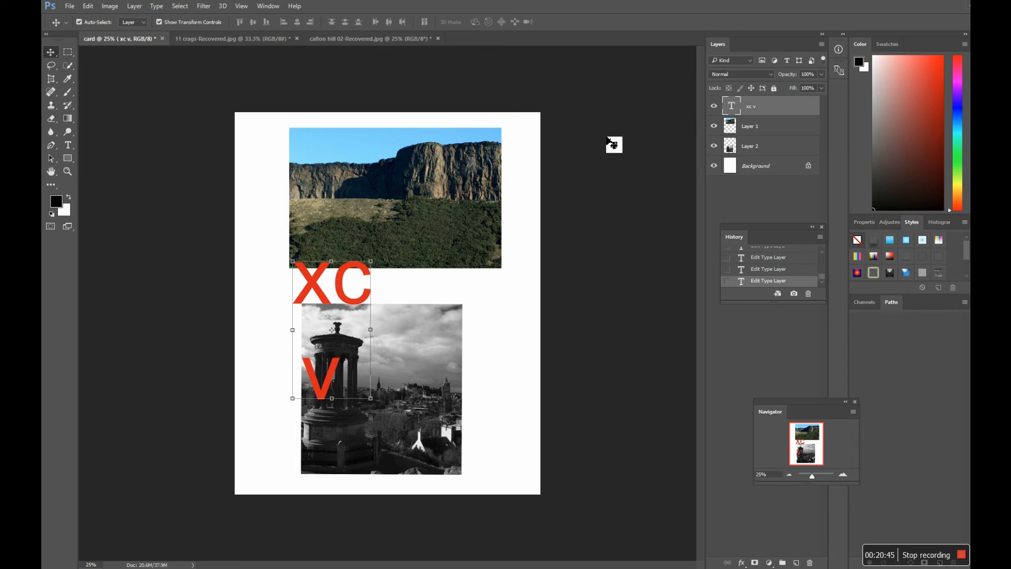
Move the text up so XC overlies the cliff photo, and shift both photos slightly left on the page
{"action": "left_click_drag", "start_coordinate": [327, 285], "coordinate": [386, 191]}
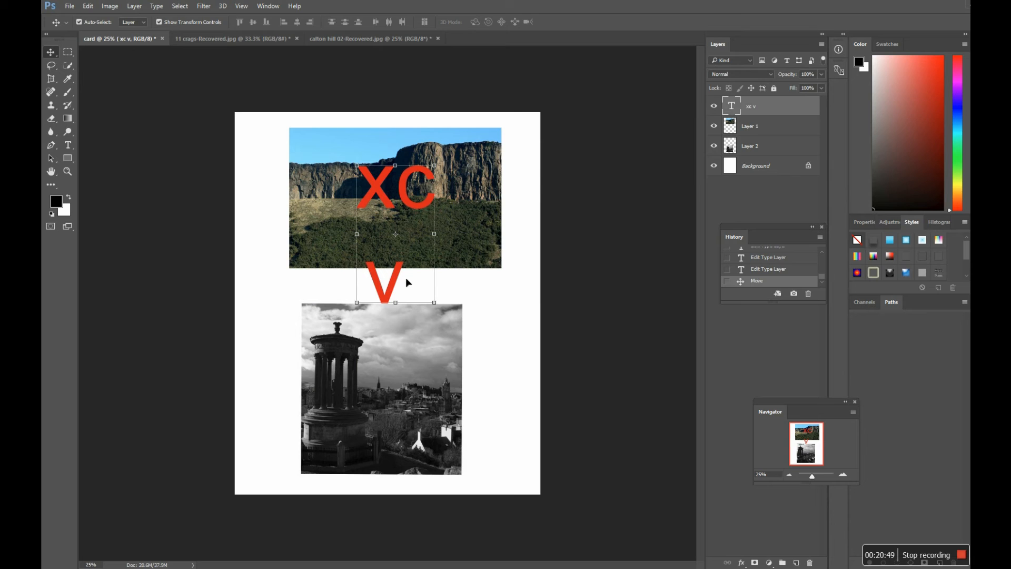
{"action": "mouse_move", "coordinate": [330, 250]}
{"action": "left_mouse_down"}
{"action": "mouse_move", "coordinate": [314, 264]}
{"action": "mouse_move", "coordinate": [304, 253]}
{"action": "mouse_move", "coordinate": [322, 244]}
{"action": "left_mouse_up"}
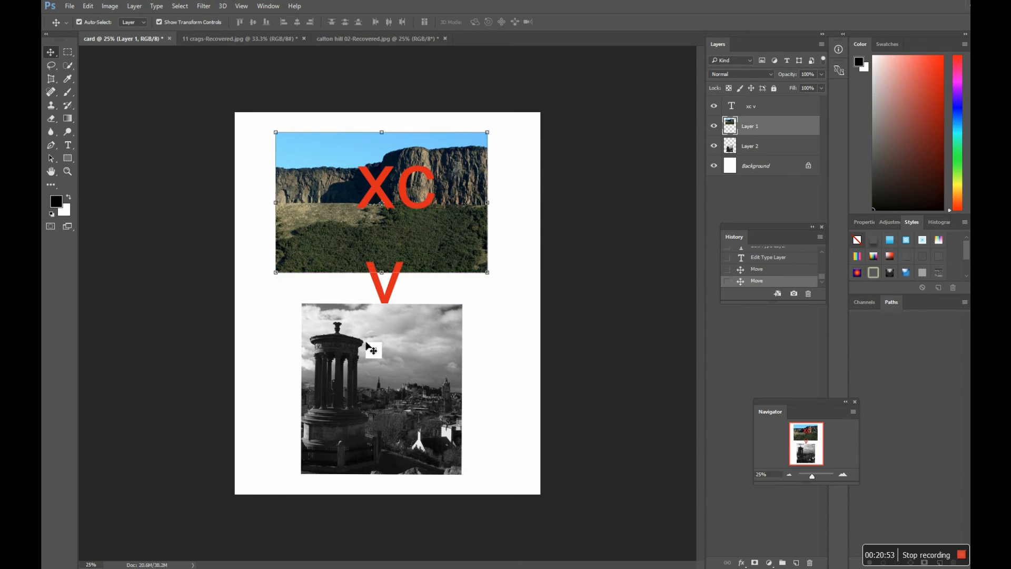
{"action": "mouse_move", "coordinate": [369, 348]}
{"action": "left_mouse_down"}
{"action": "mouse_move", "coordinate": [338, 346]}
{"action": "mouse_move", "coordinate": [360, 348]}
{"action": "left_mouse_up"}
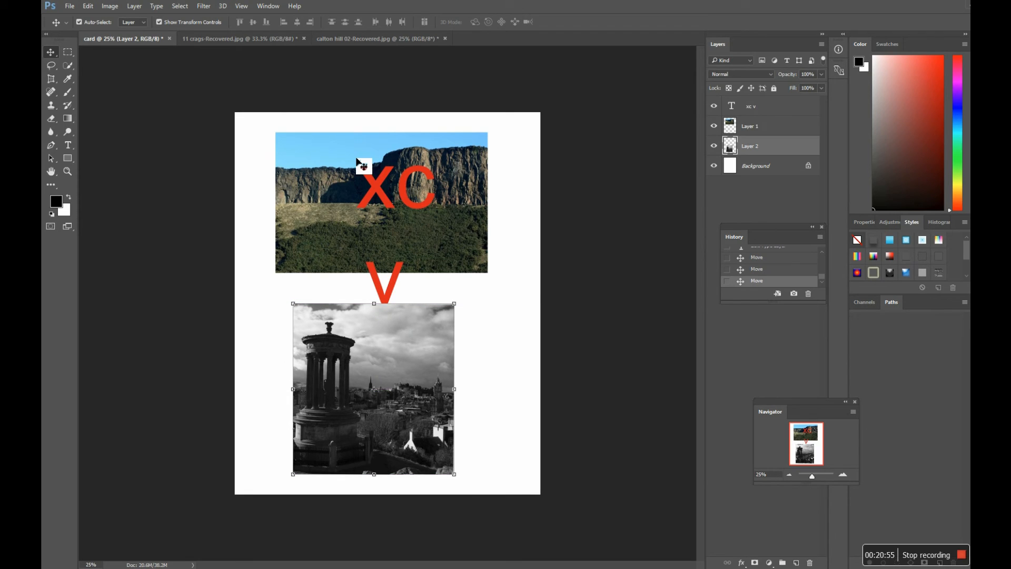
Show the rulers and the grid over the card document
{"action": "left_click", "coordinate": [244, 7]}
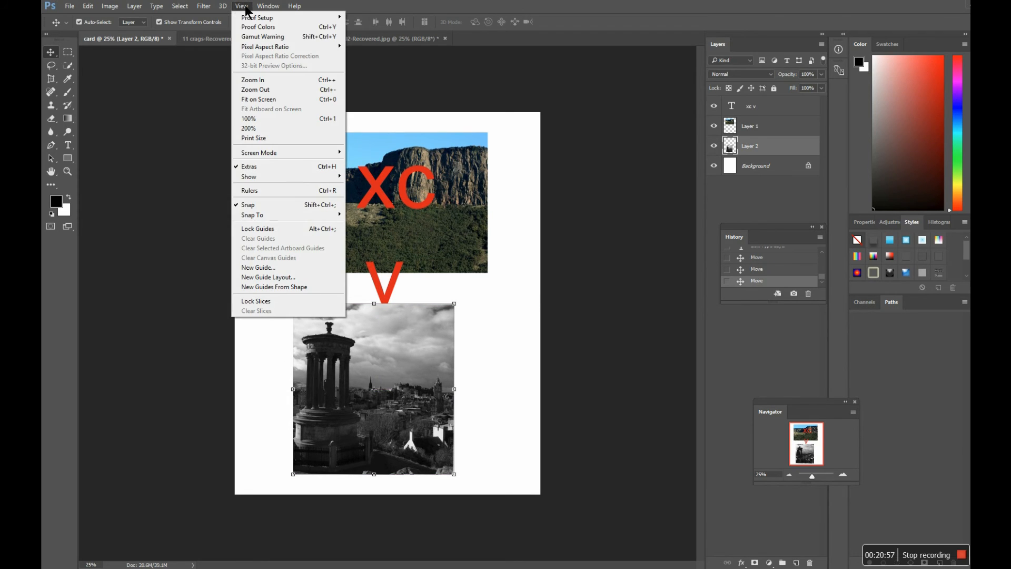
{"action": "left_click", "coordinate": [248, 193]}
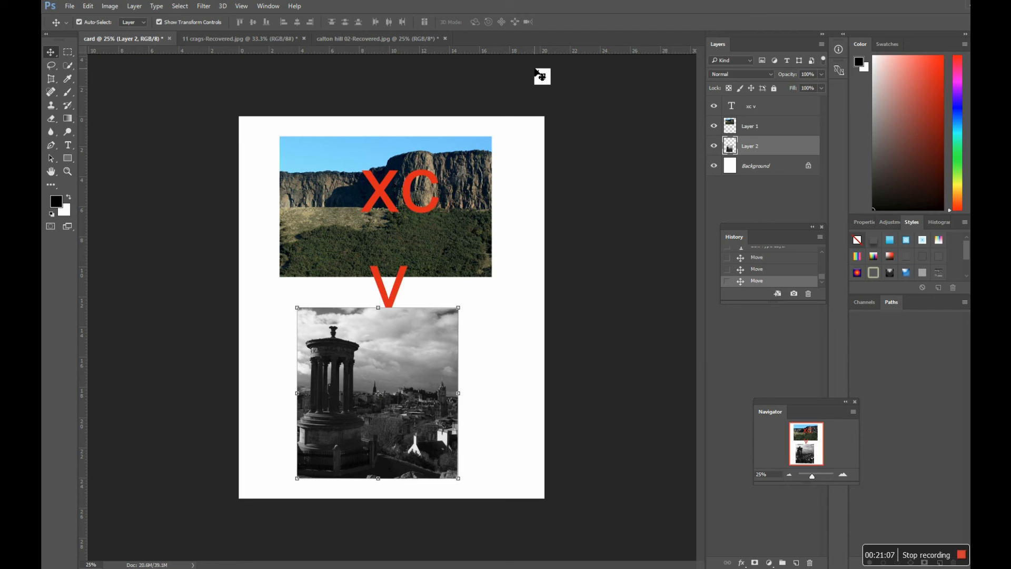
{"action": "left_click", "coordinate": [243, 7]}
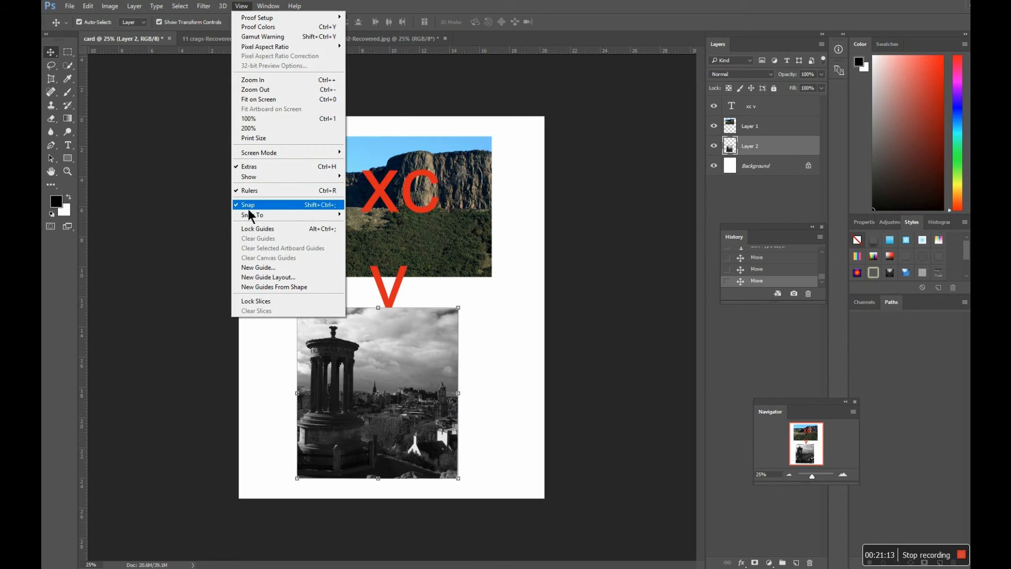
{"action": "mouse_move", "coordinate": [250, 181]}
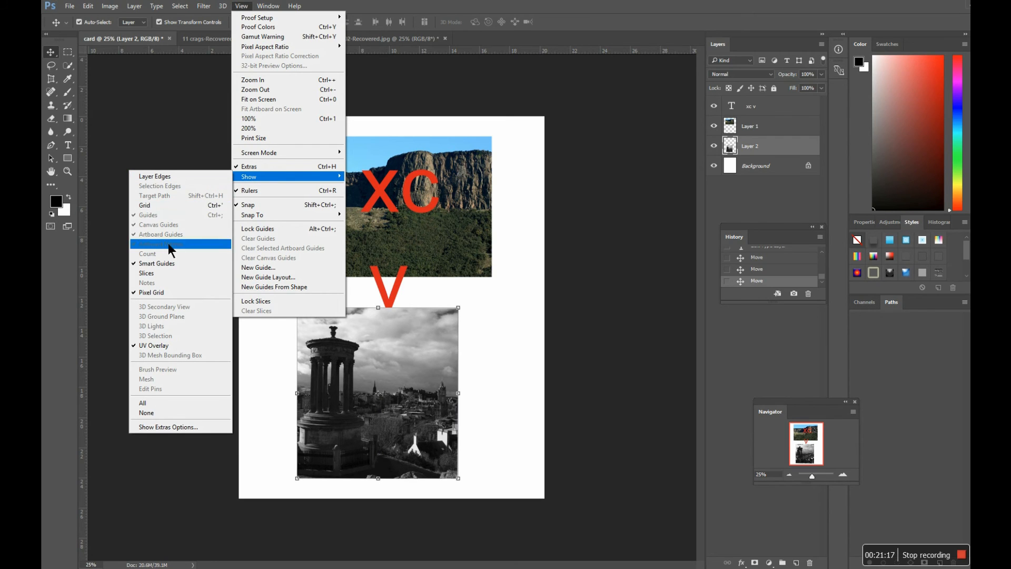
{"action": "left_click", "coordinate": [150, 206]}
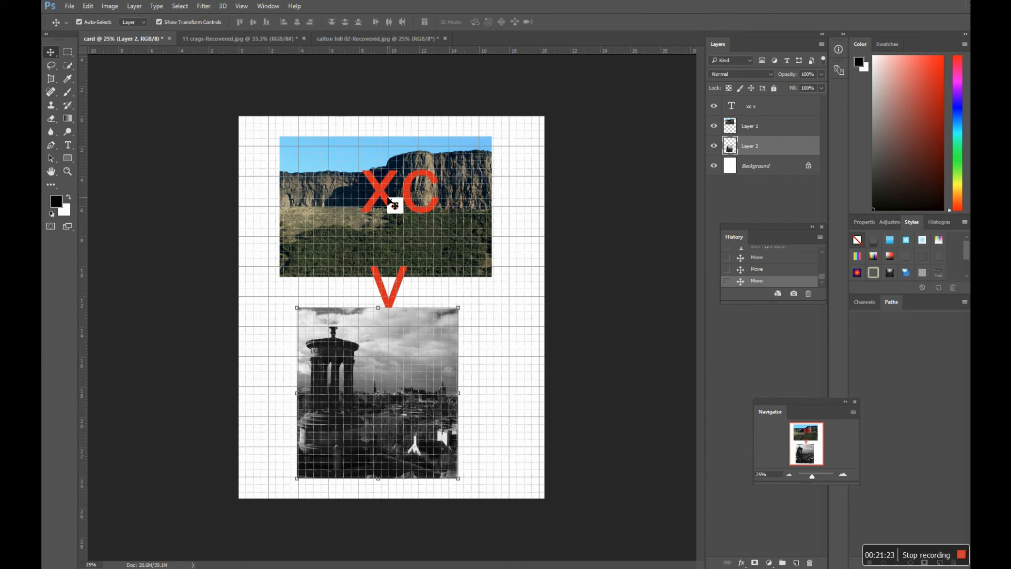
Using the grid, move the XC V text slightly left and down, and shift the monument photo on Layer 2 slightly right
{"action": "mouse_move", "coordinate": [394, 204]}
{"action": "left_mouse_down"}
{"action": "mouse_move", "coordinate": [383, 199]}
{"action": "mouse_move", "coordinate": [371, 217]}
{"action": "mouse_move", "coordinate": [375, 200]}
{"action": "left_mouse_up"}
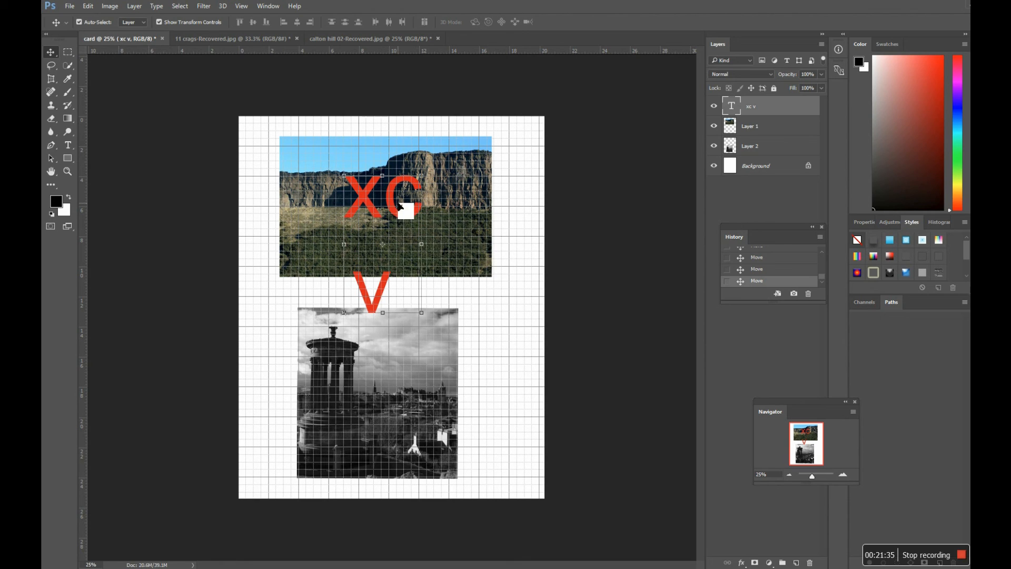
{"action": "left_click", "coordinate": [768, 146]}
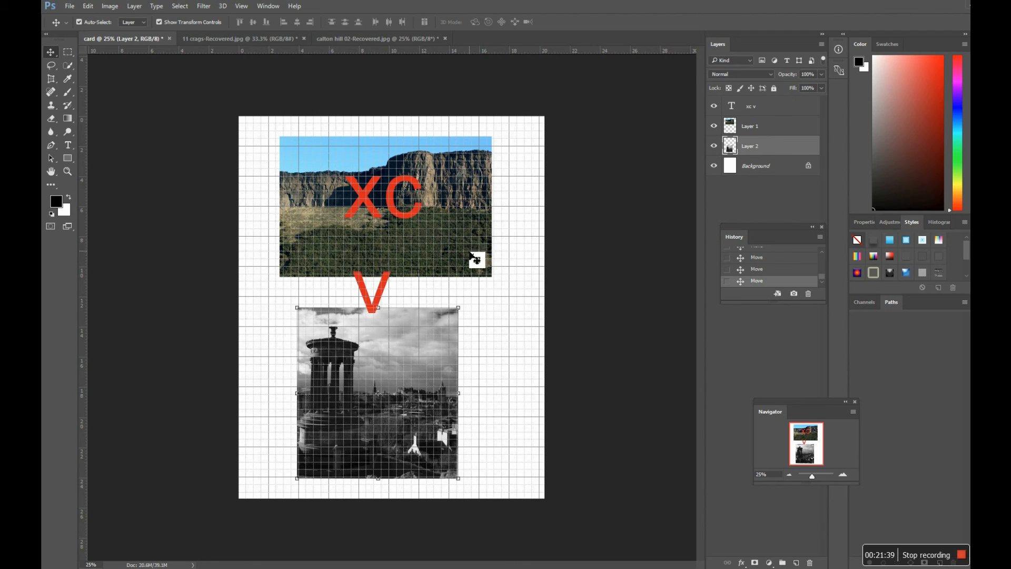
{"action": "mouse_move", "coordinate": [442, 343]}
{"action": "left_mouse_down"}
{"action": "mouse_move", "coordinate": [462, 350]}
{"action": "mouse_move", "coordinate": [451, 346]}
{"action": "left_mouse_up"}
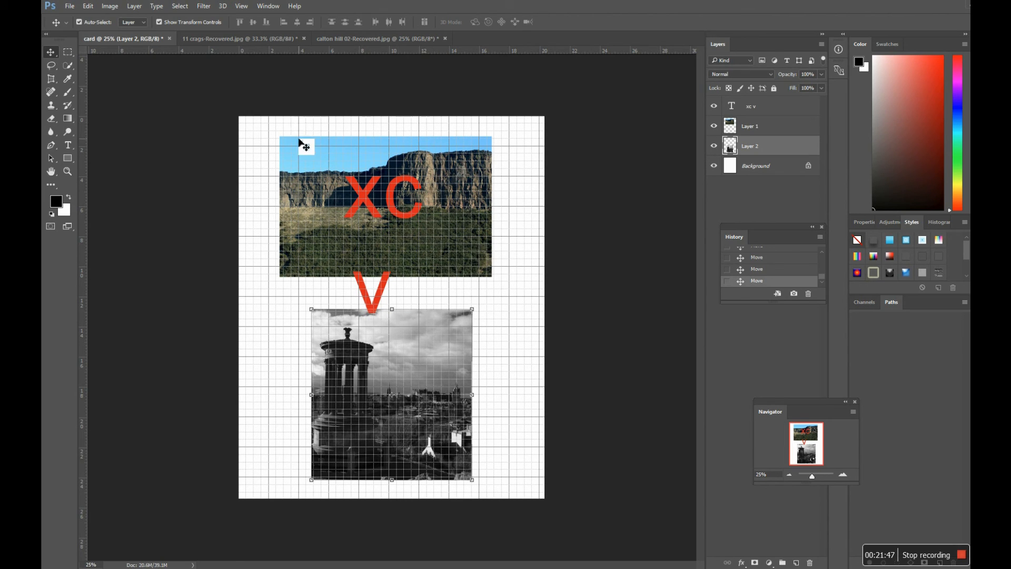
Hide the rulers and the grid, and leave no layer selected
{"action": "left_click", "coordinate": [241, 6]}
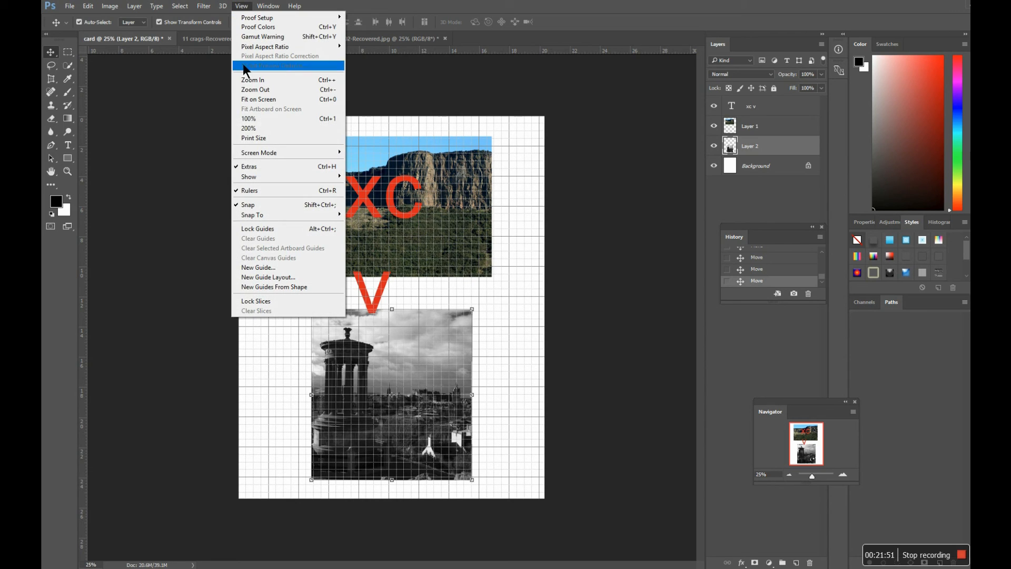
{"action": "left_click", "coordinate": [247, 191]}
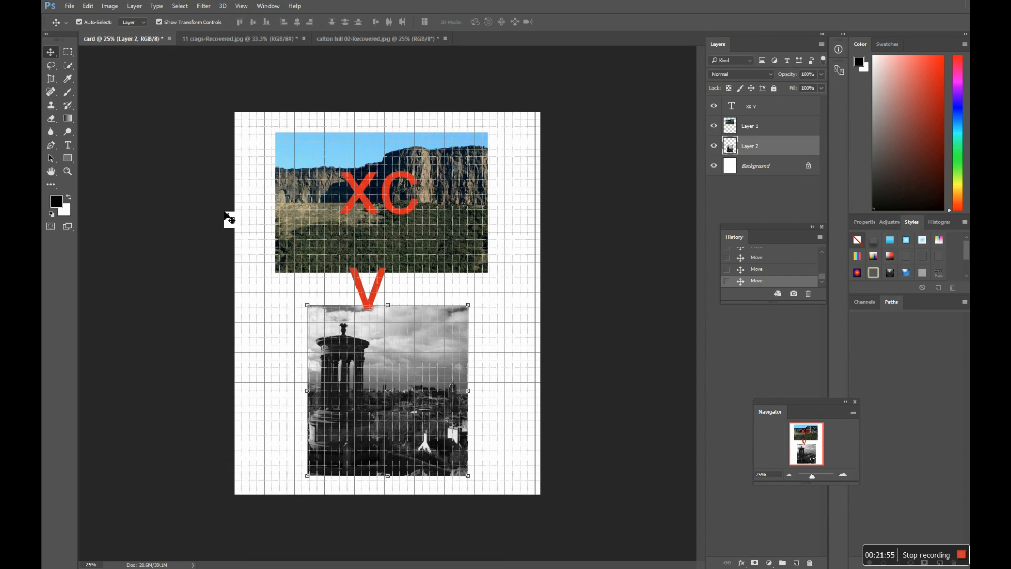
{"action": "left_click", "coordinate": [242, 7]}
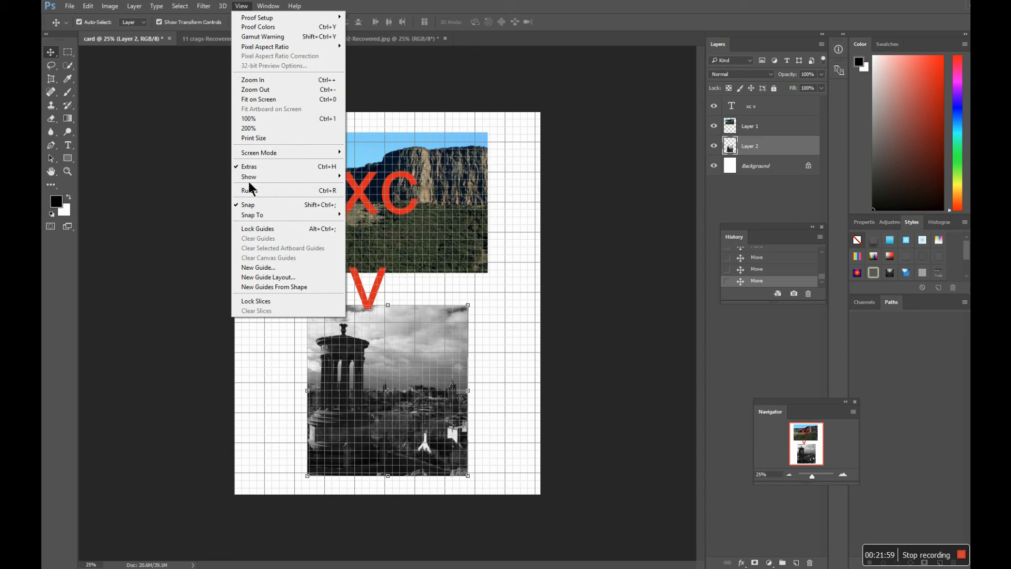
{"action": "mouse_move", "coordinate": [248, 178]}
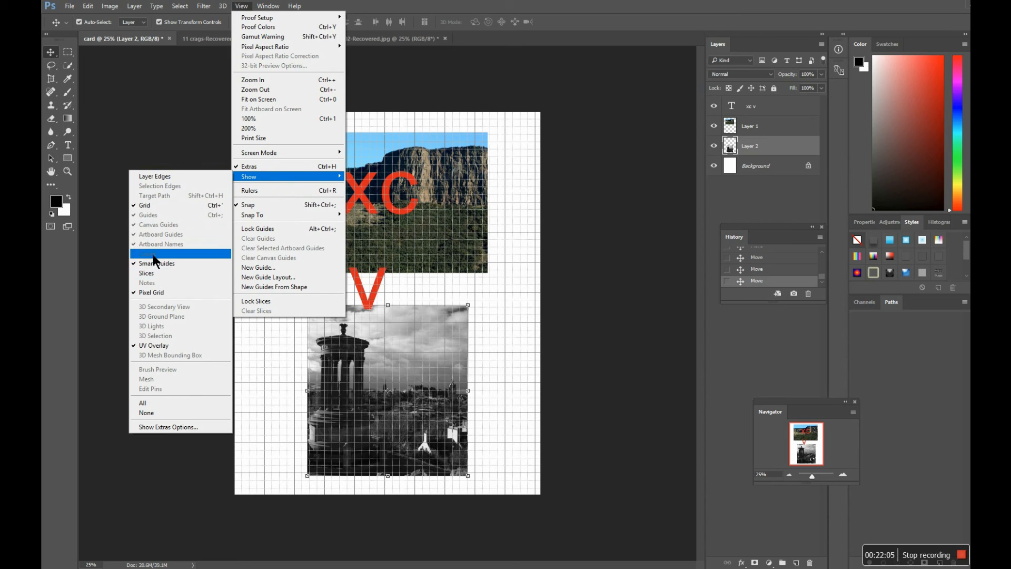
{"action": "left_click", "coordinate": [152, 205]}
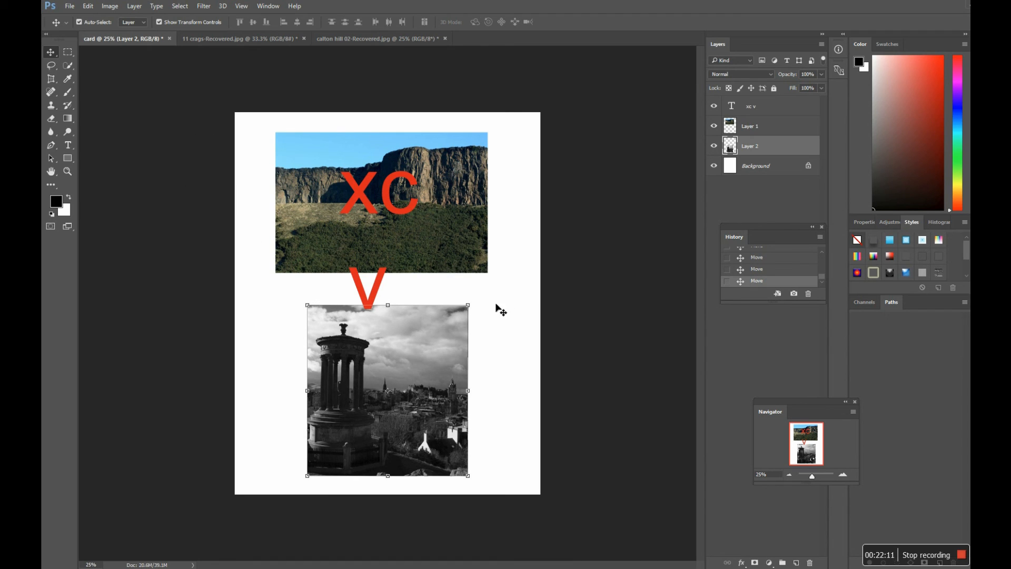
{"action": "left_click", "coordinate": [501, 316]}
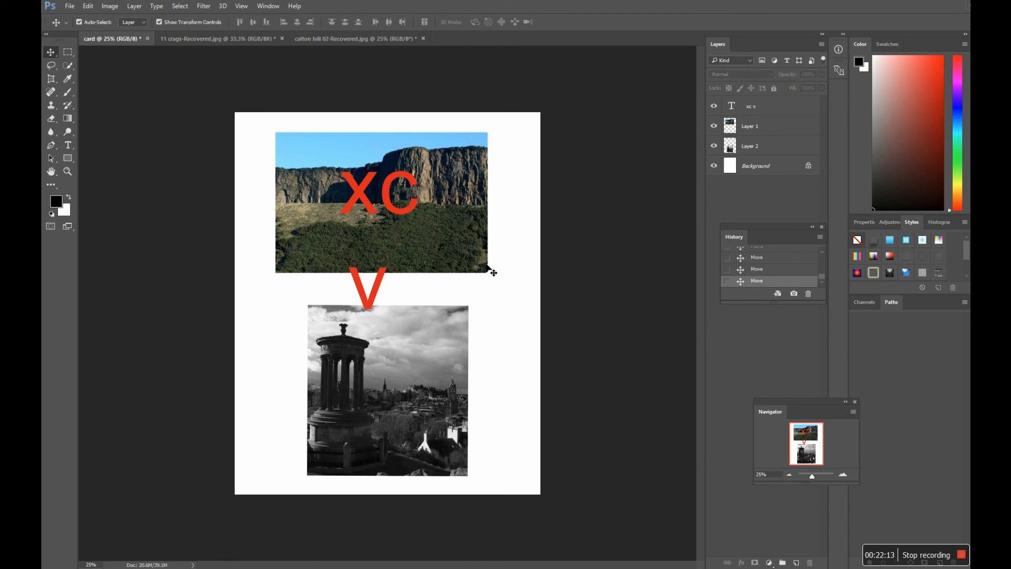